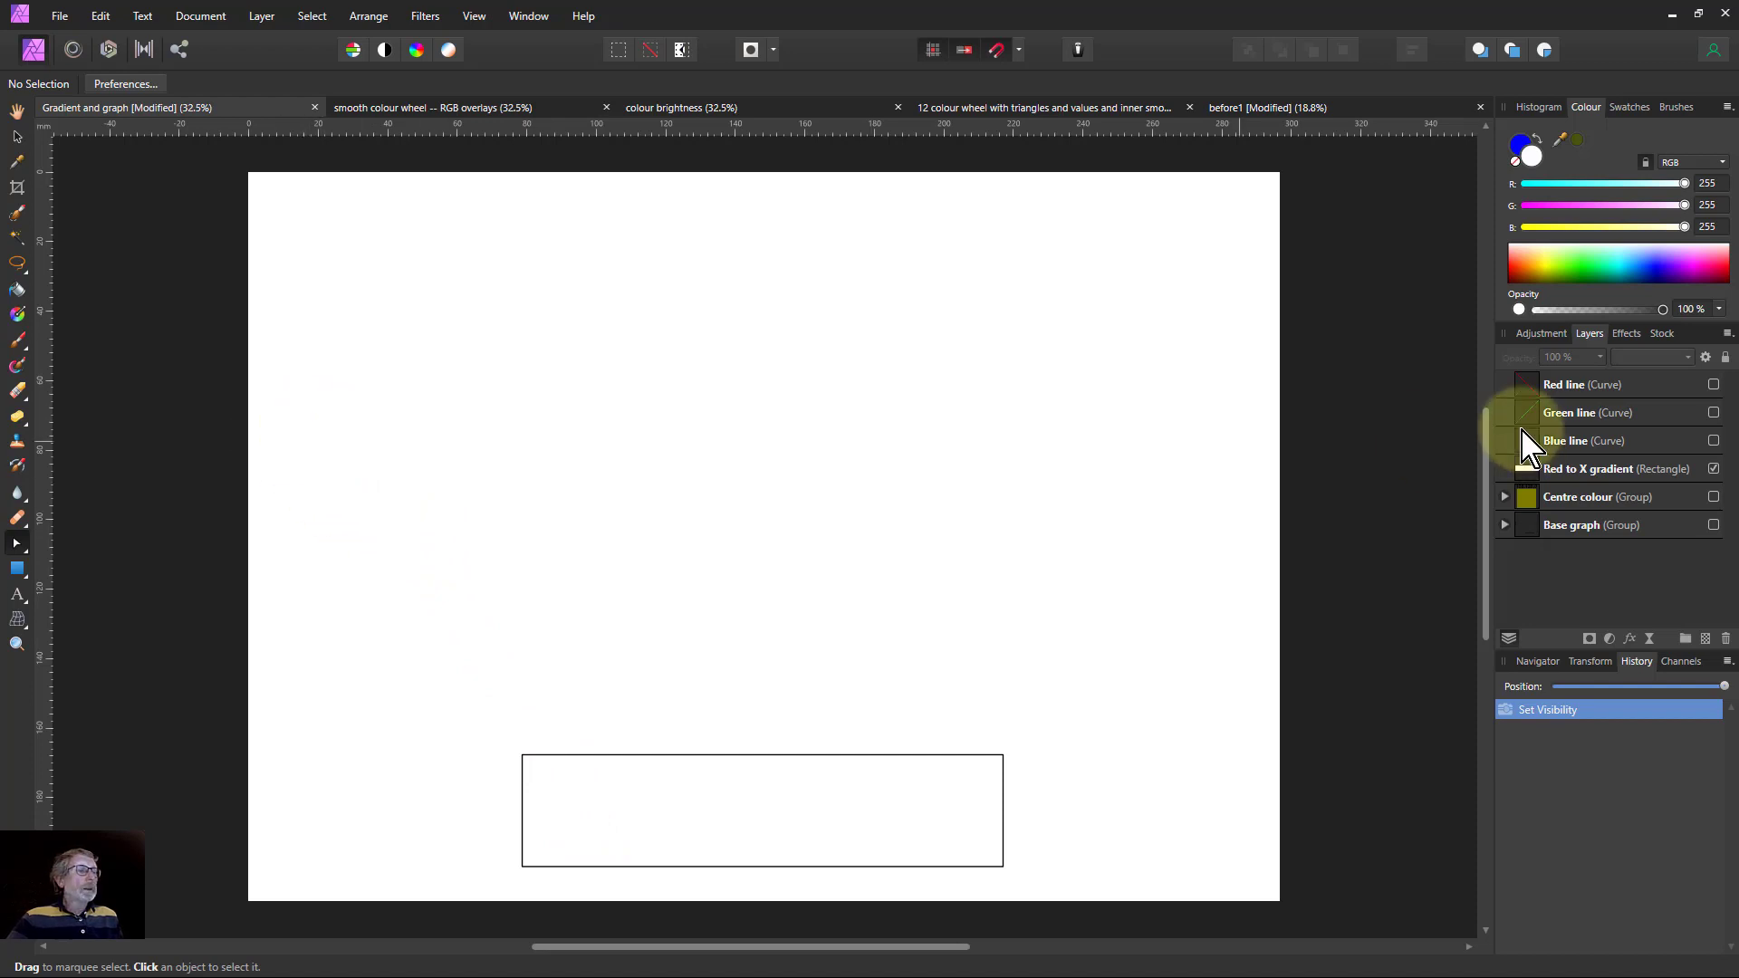
# Give the Red to X rectangle a linear gradient from RGB 255,0,0 on the left to 0,255,0 on the right
pyautogui.click(715, 774)
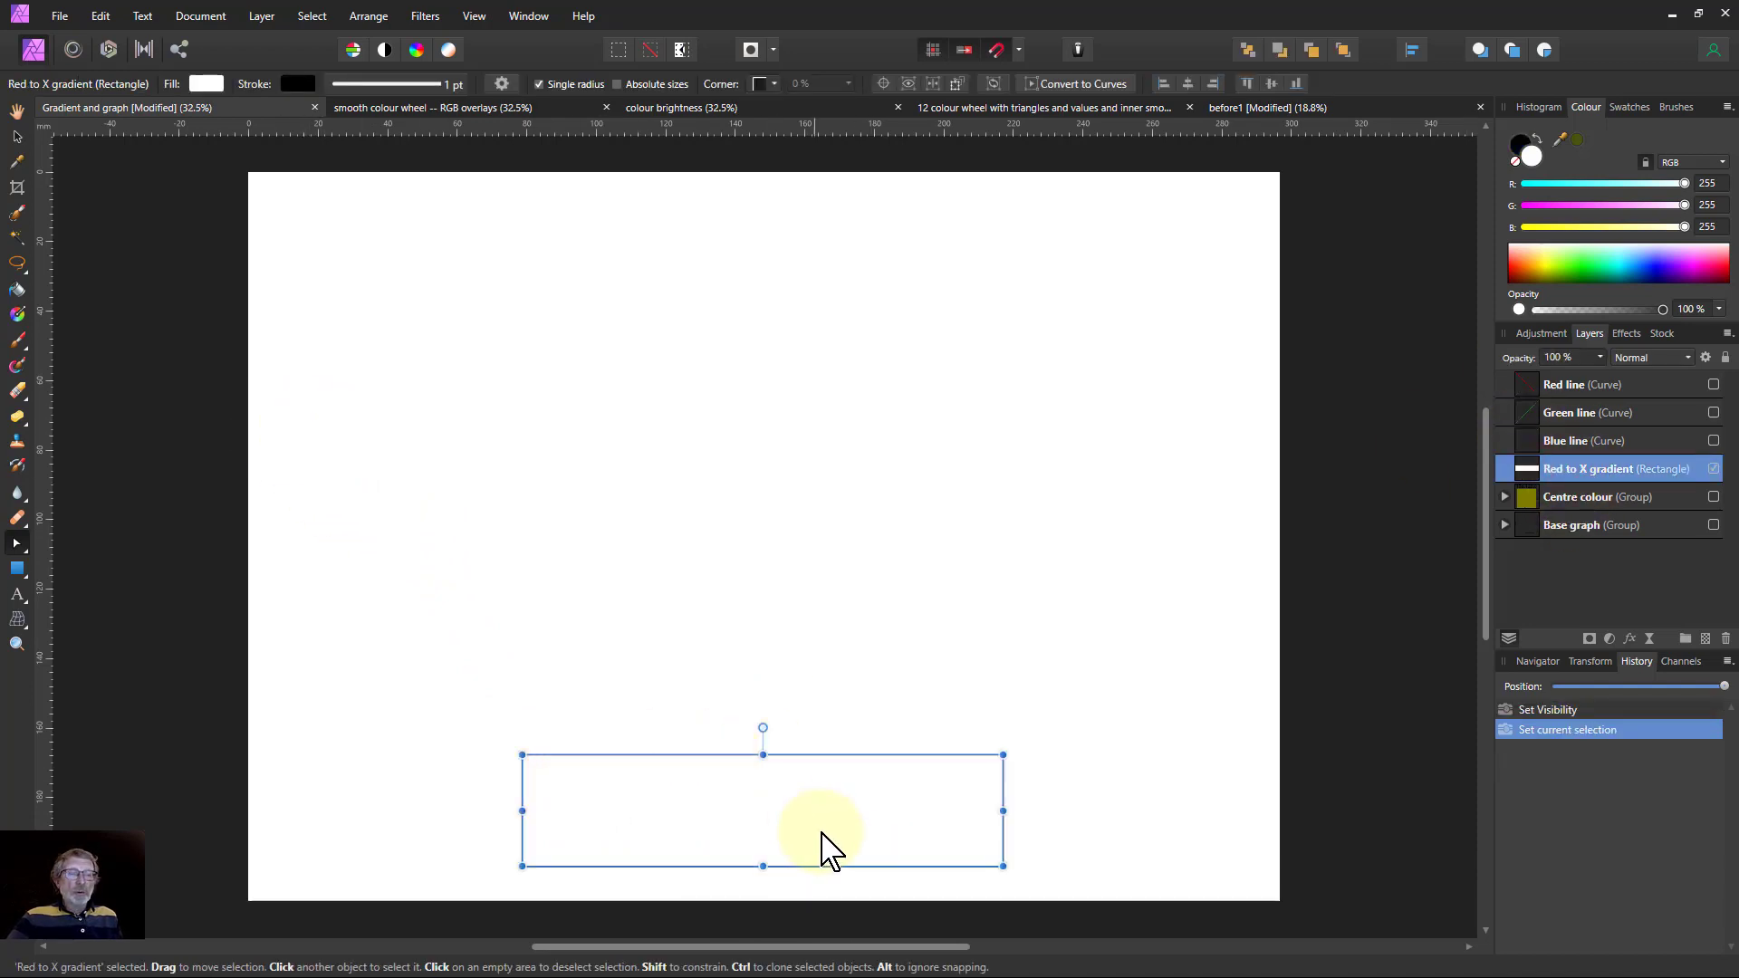
pyautogui.click(17, 313)
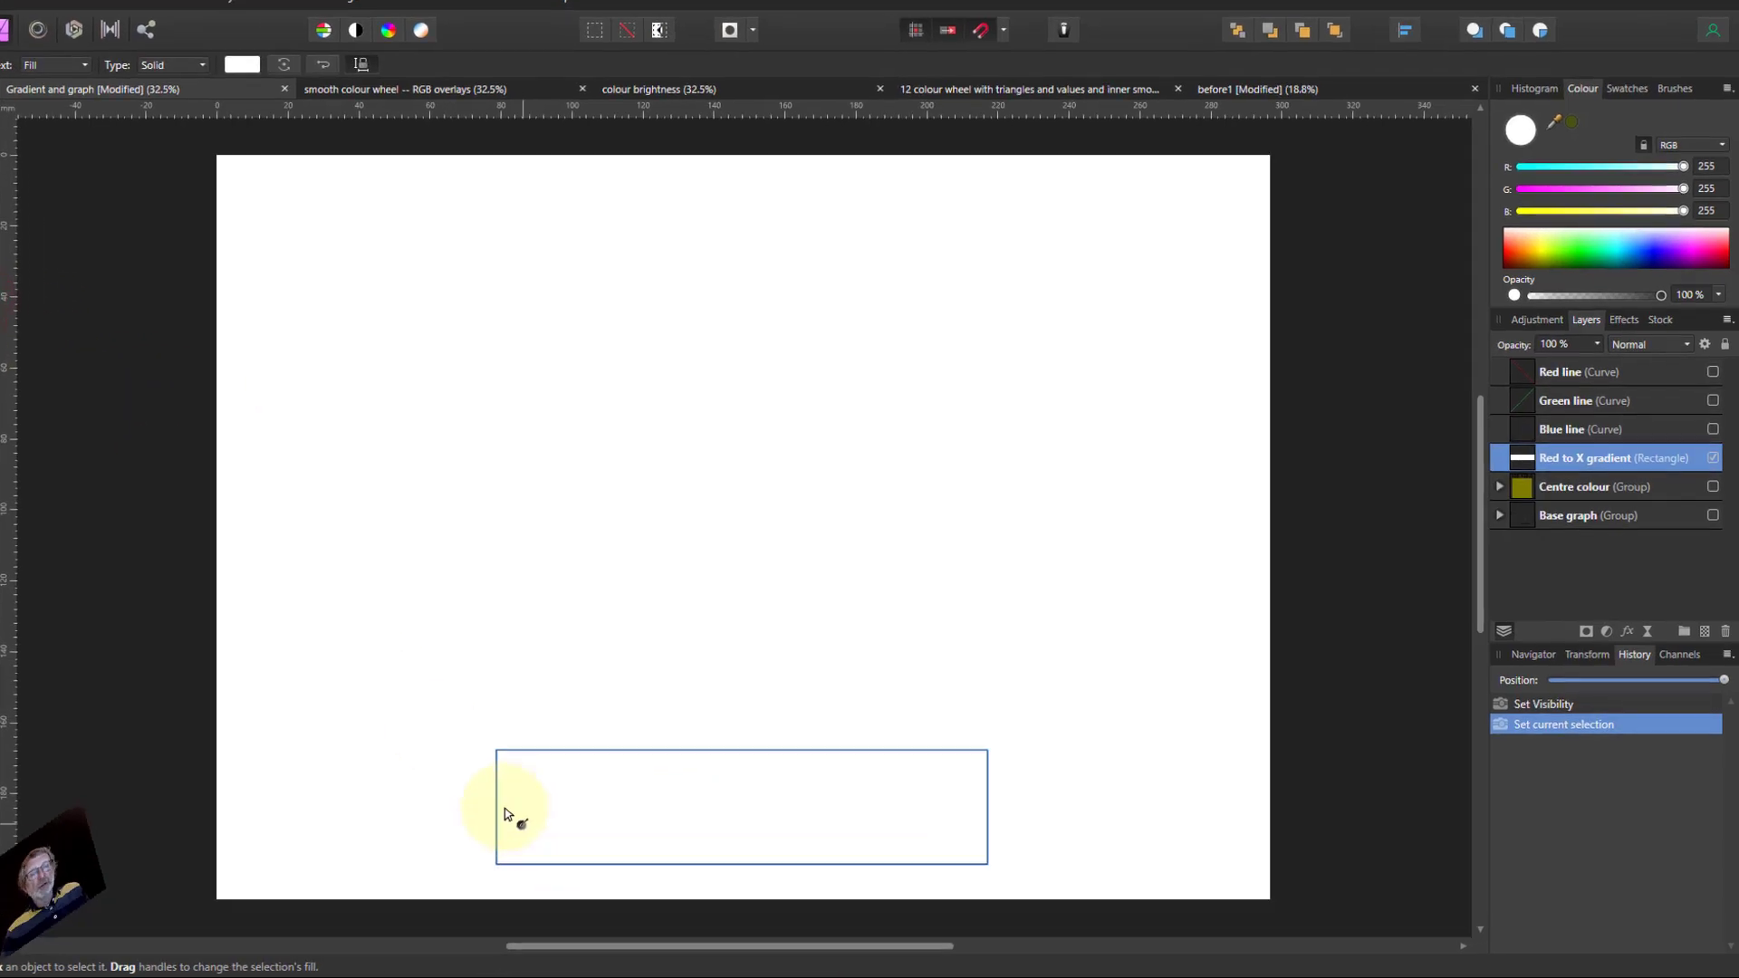
pyautogui.moveTo(522, 811); pyautogui.dragTo(889, 790)
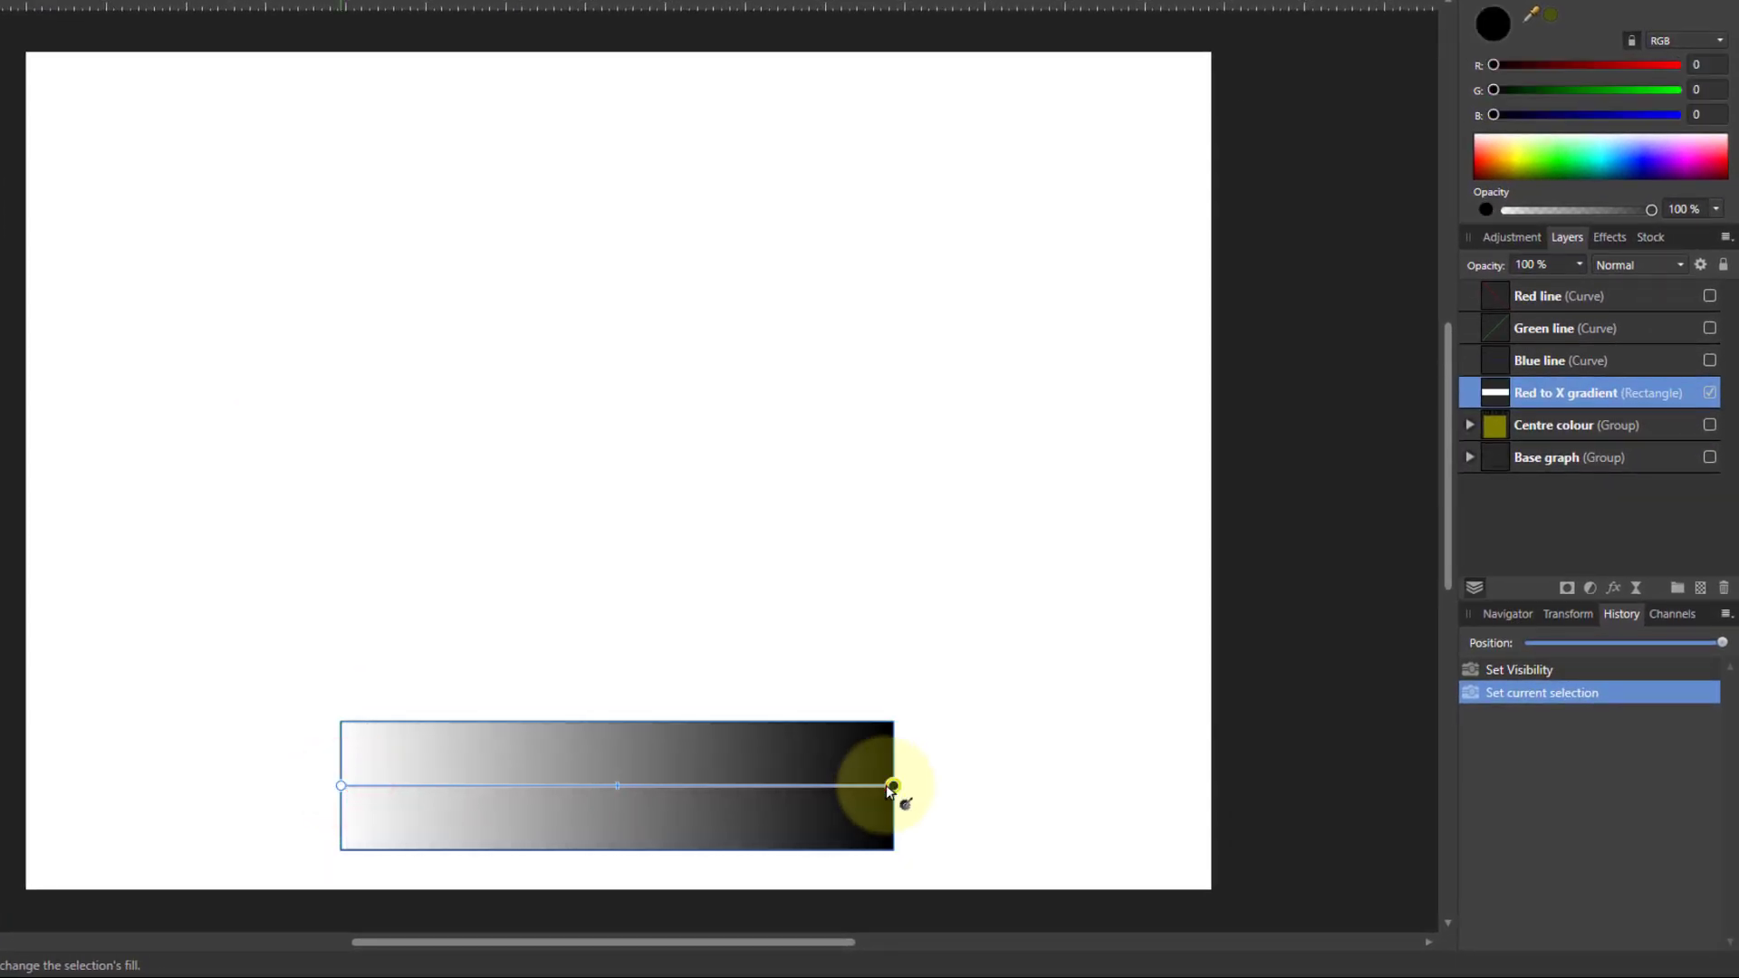
pyautogui.click(341, 785)
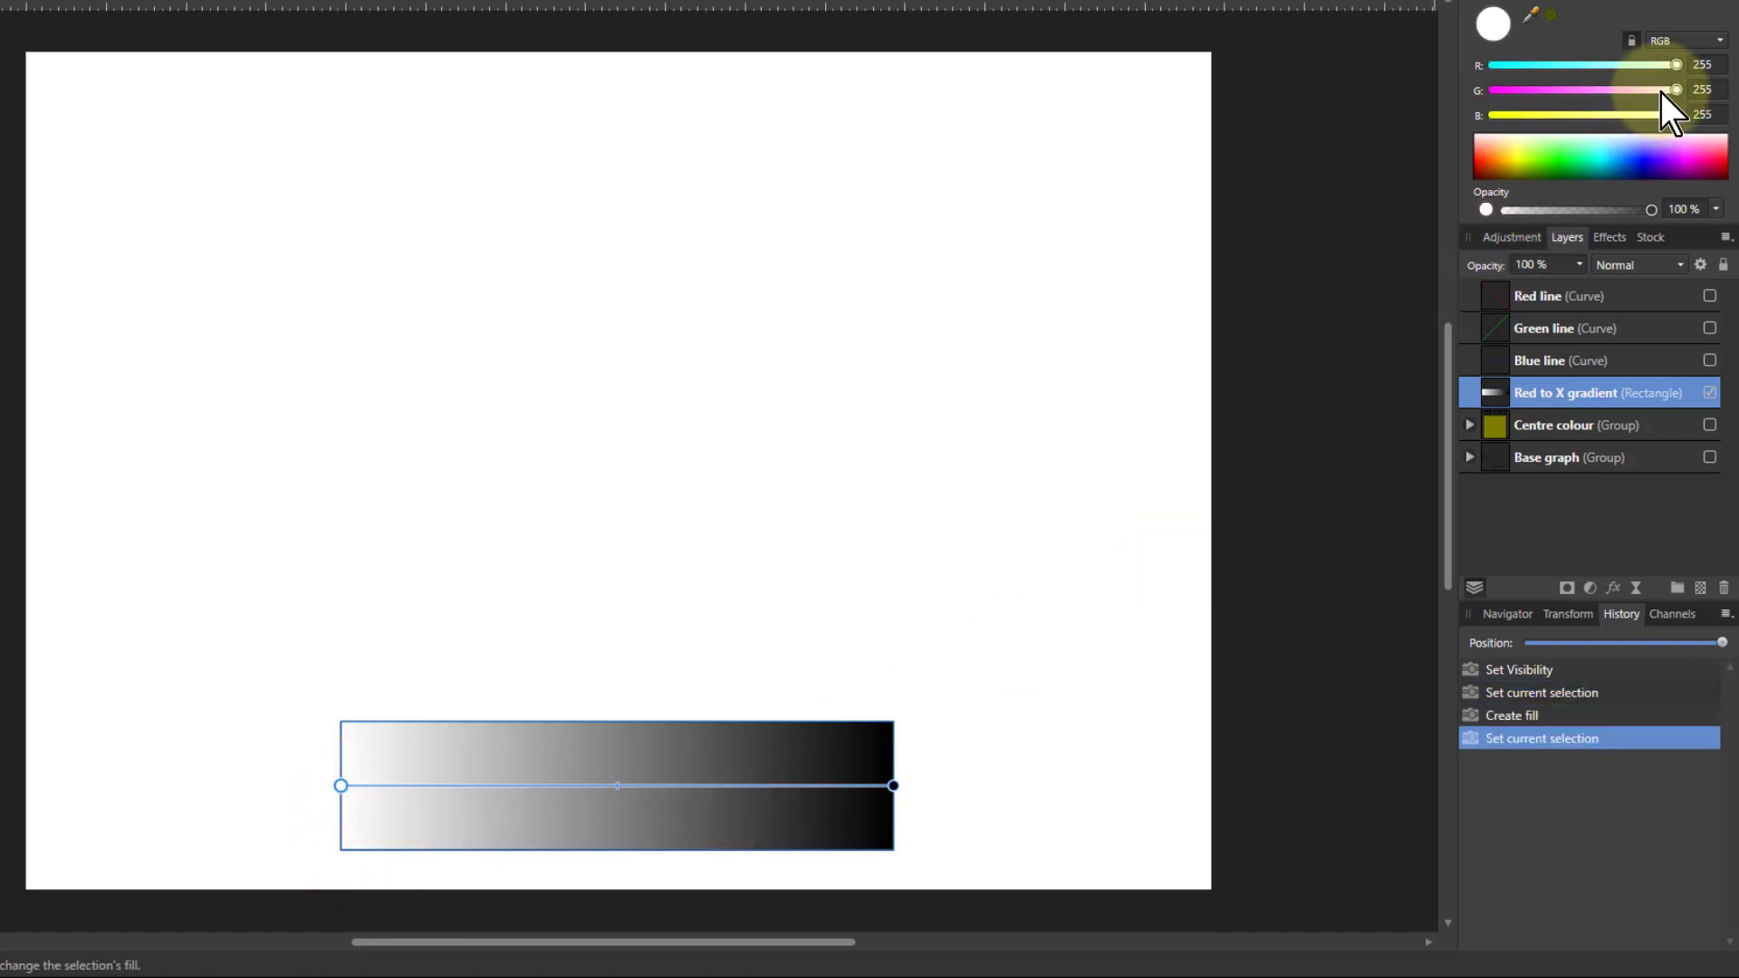
pyautogui.moveTo(1673, 90); pyautogui.dragTo(1491, 87)
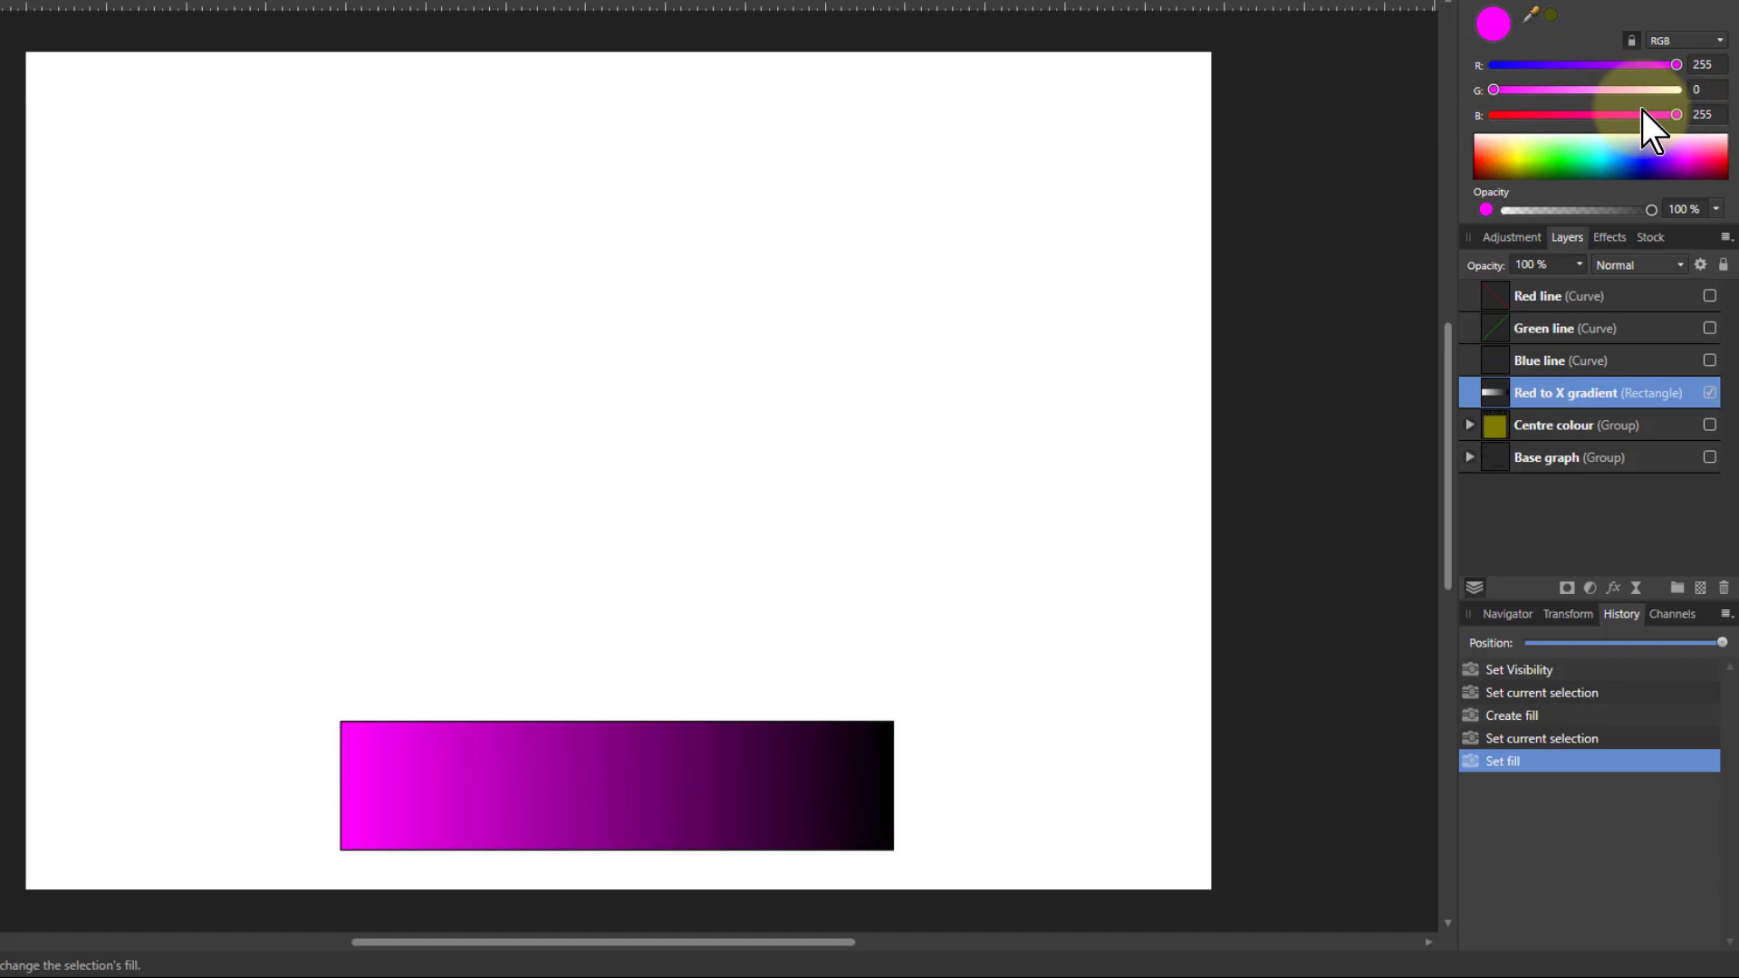
pyautogui.moveTo(1676, 115); pyautogui.dragTo(1453, 122)
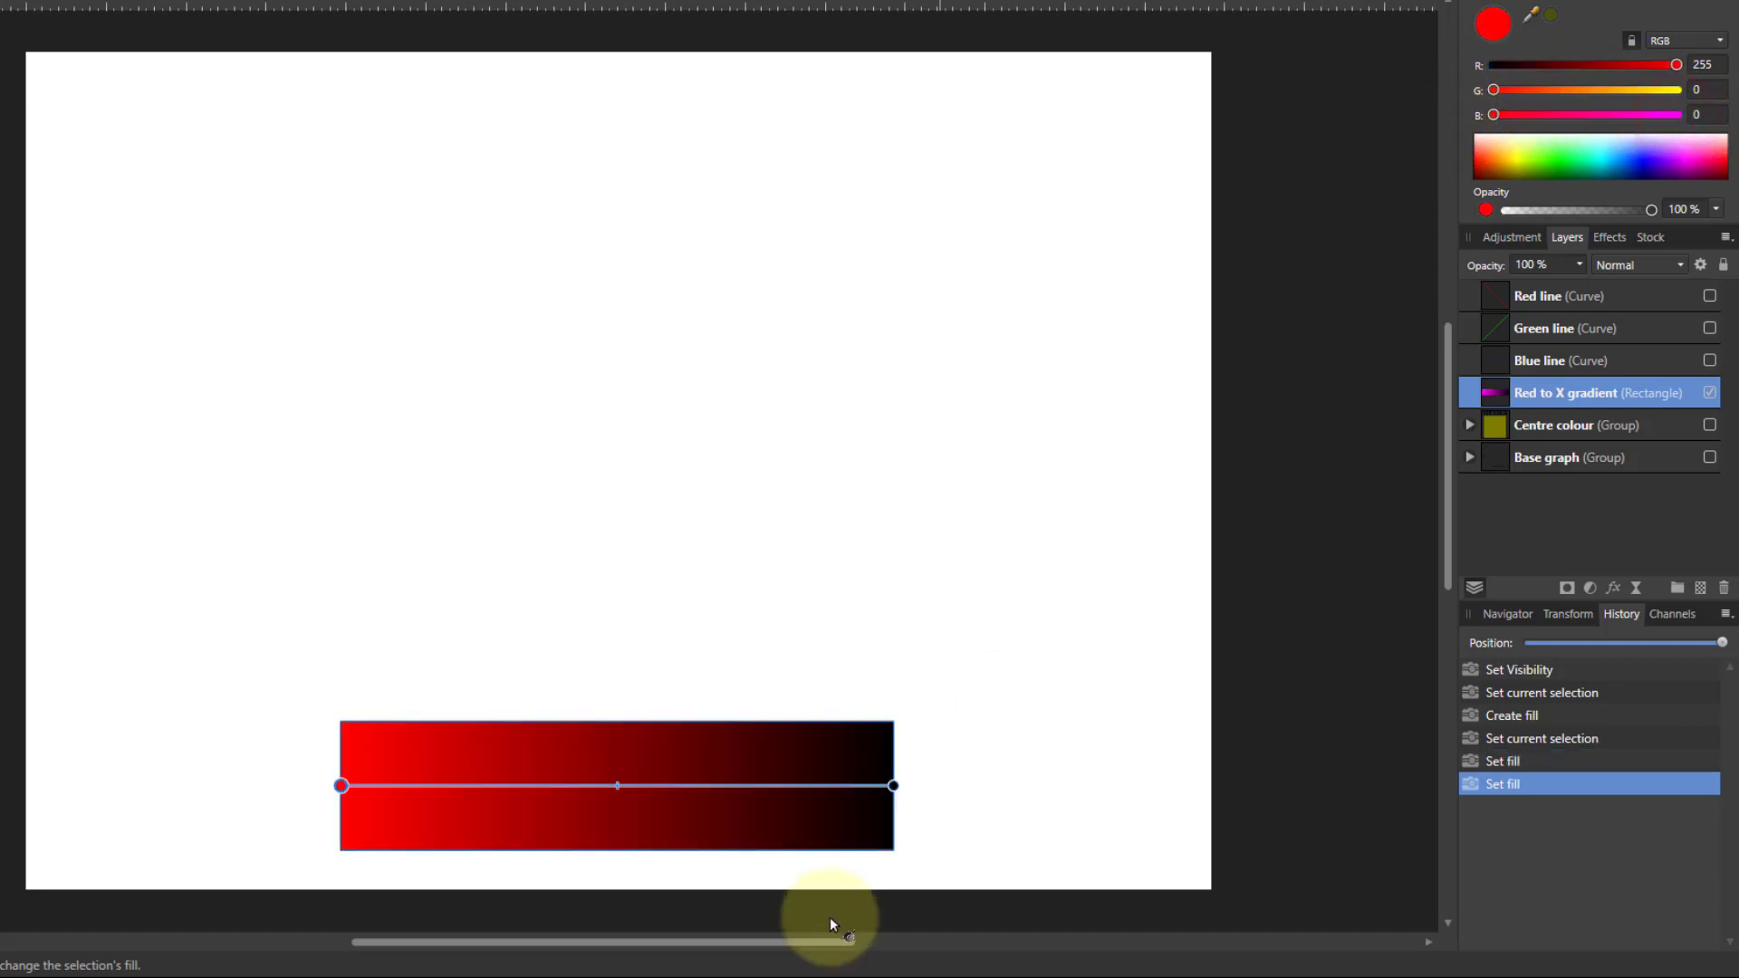
pyautogui.click(867, 786)
pyautogui.click(893, 786)
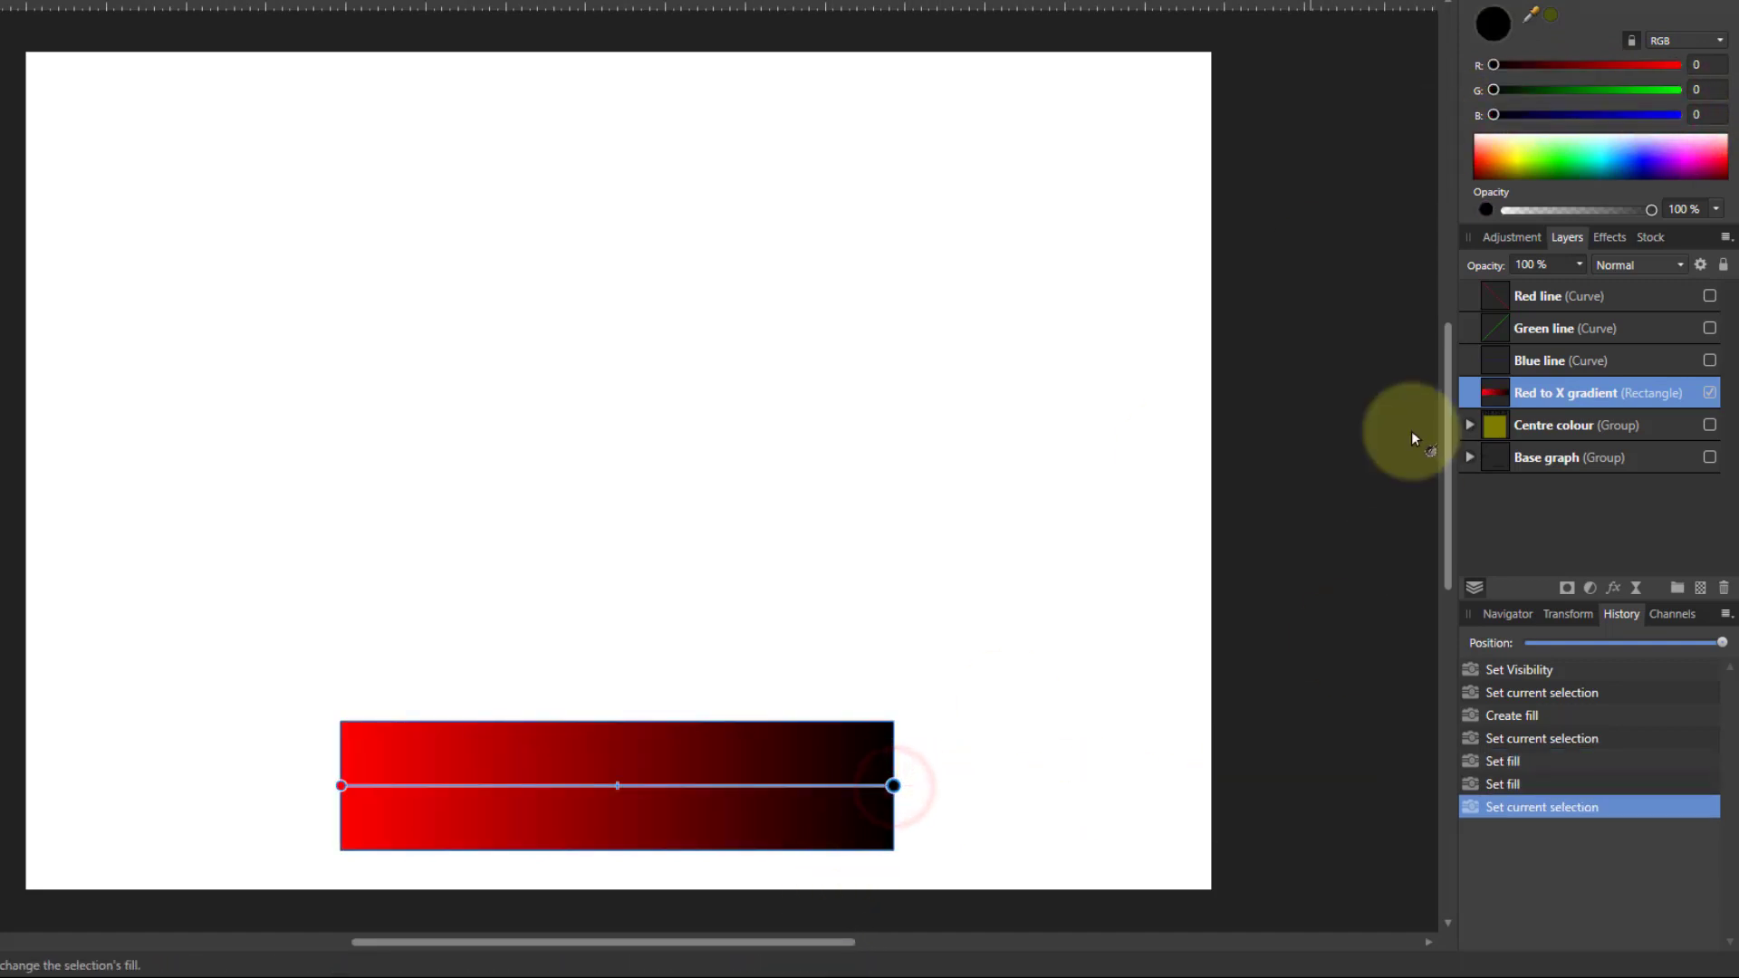
pyautogui.moveTo(1509, 94); pyautogui.dragTo(1677, 90)
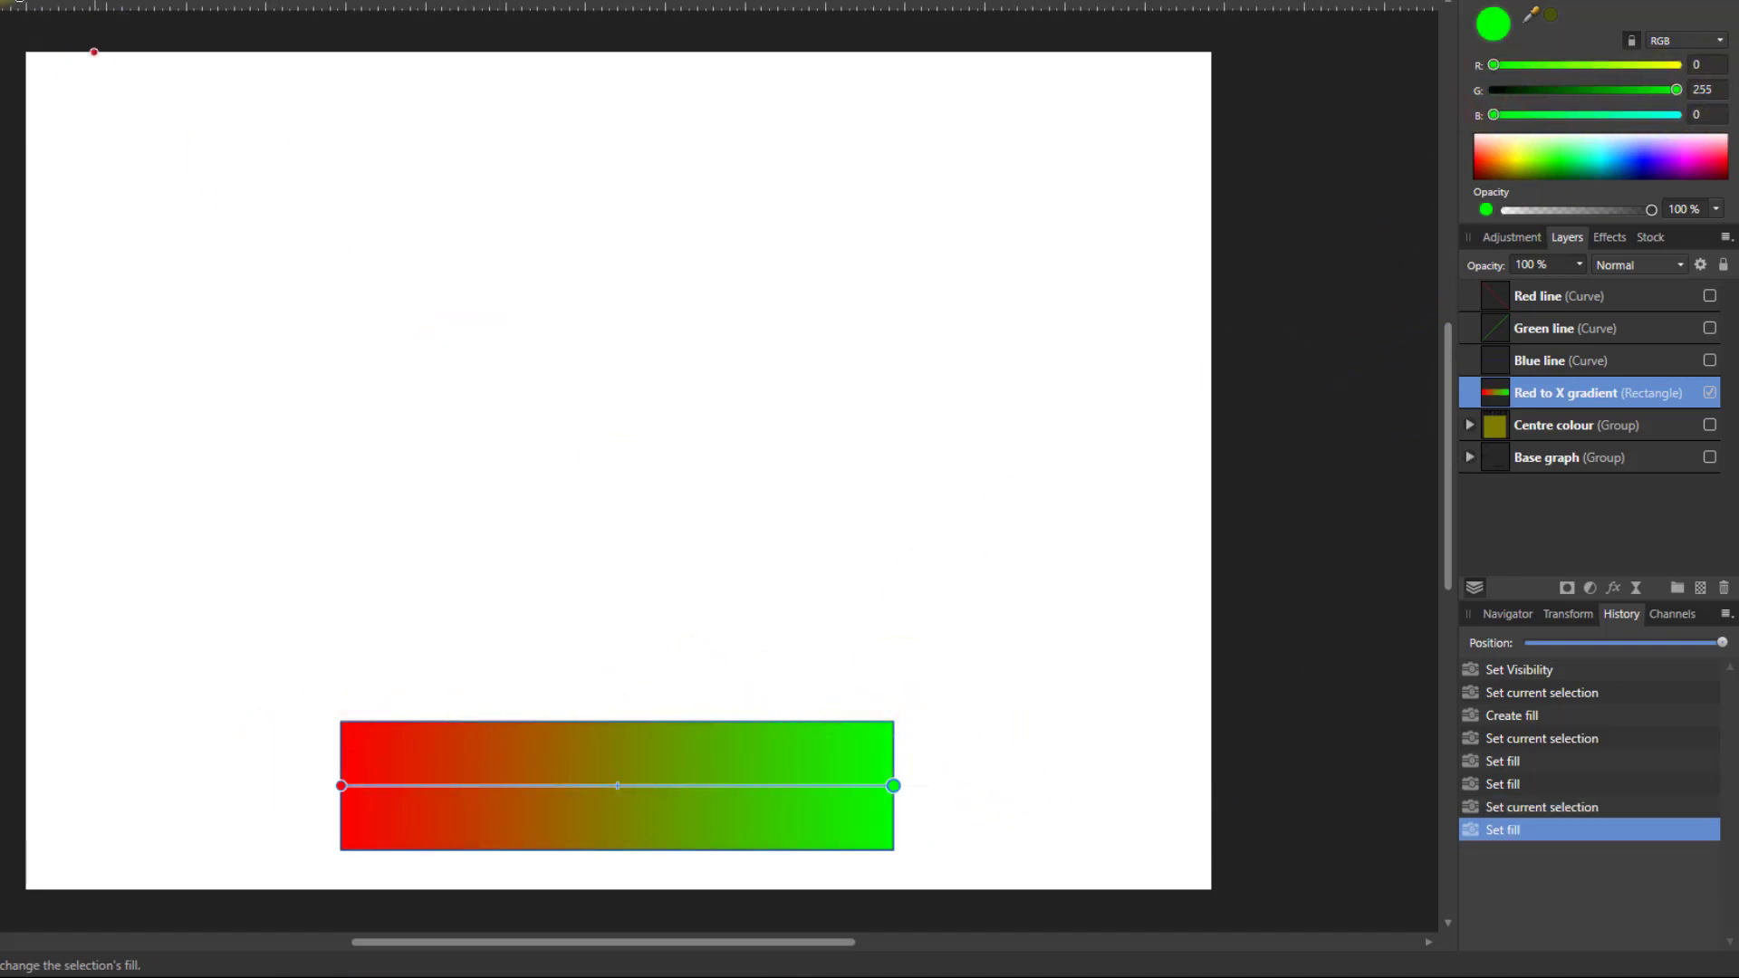
pyautogui.press('h')
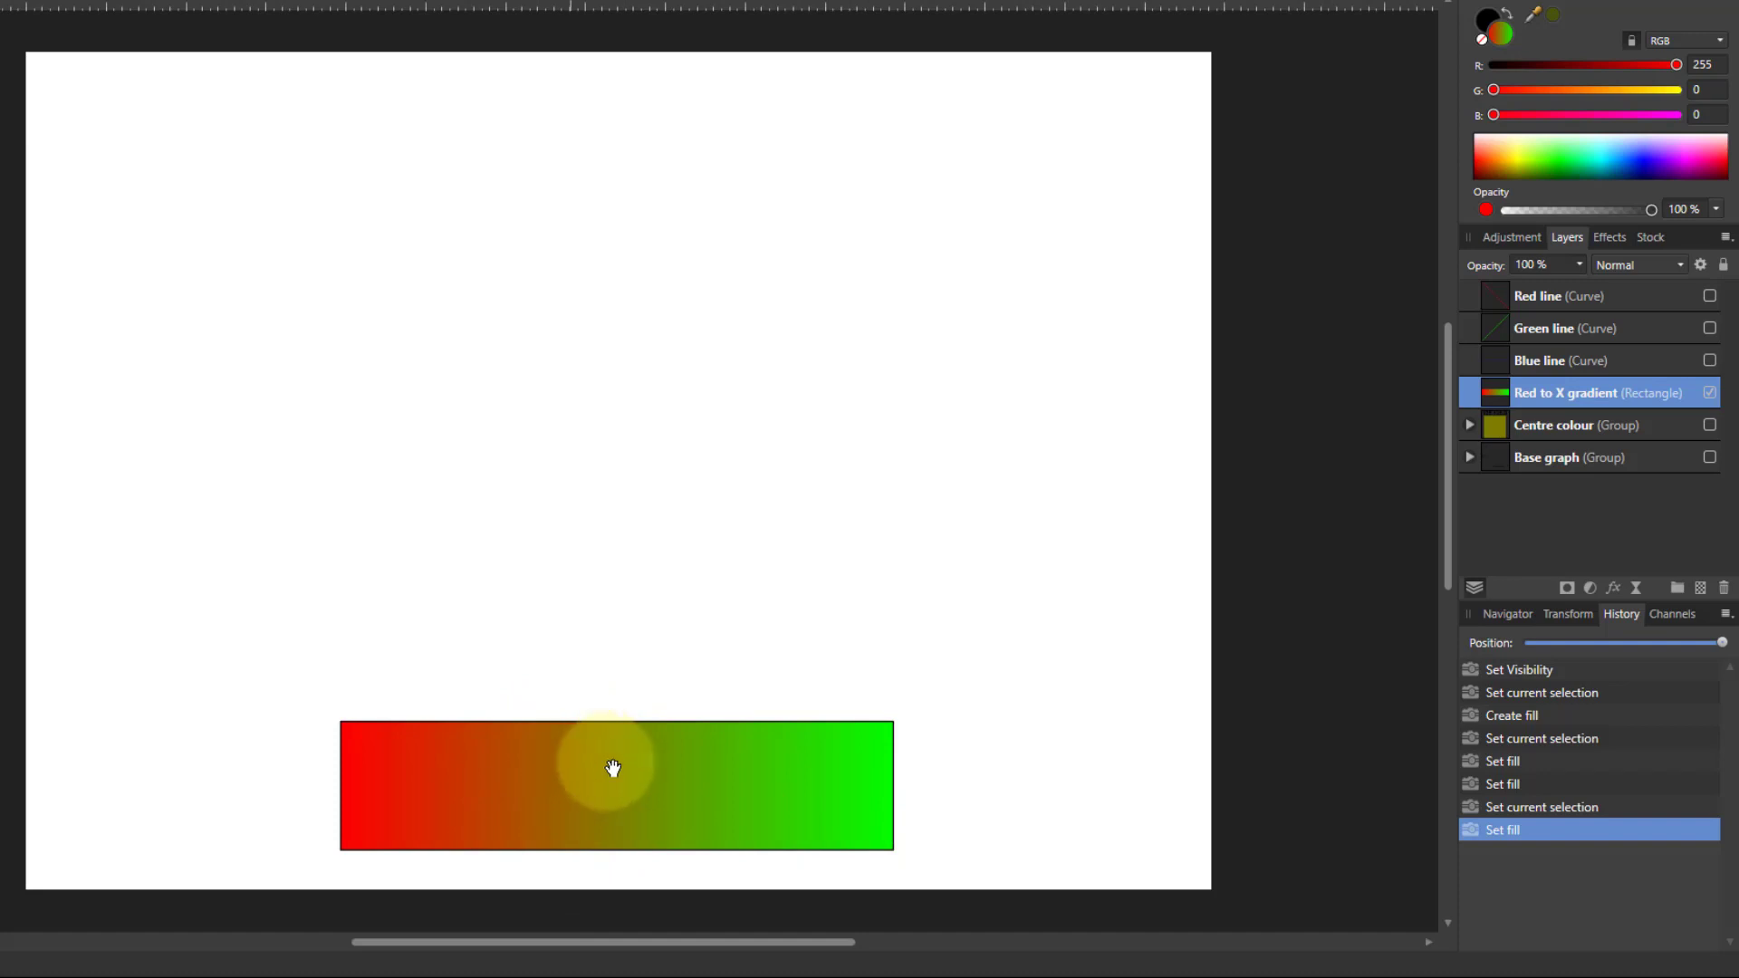
pyautogui.scroll(6, 613, 818)
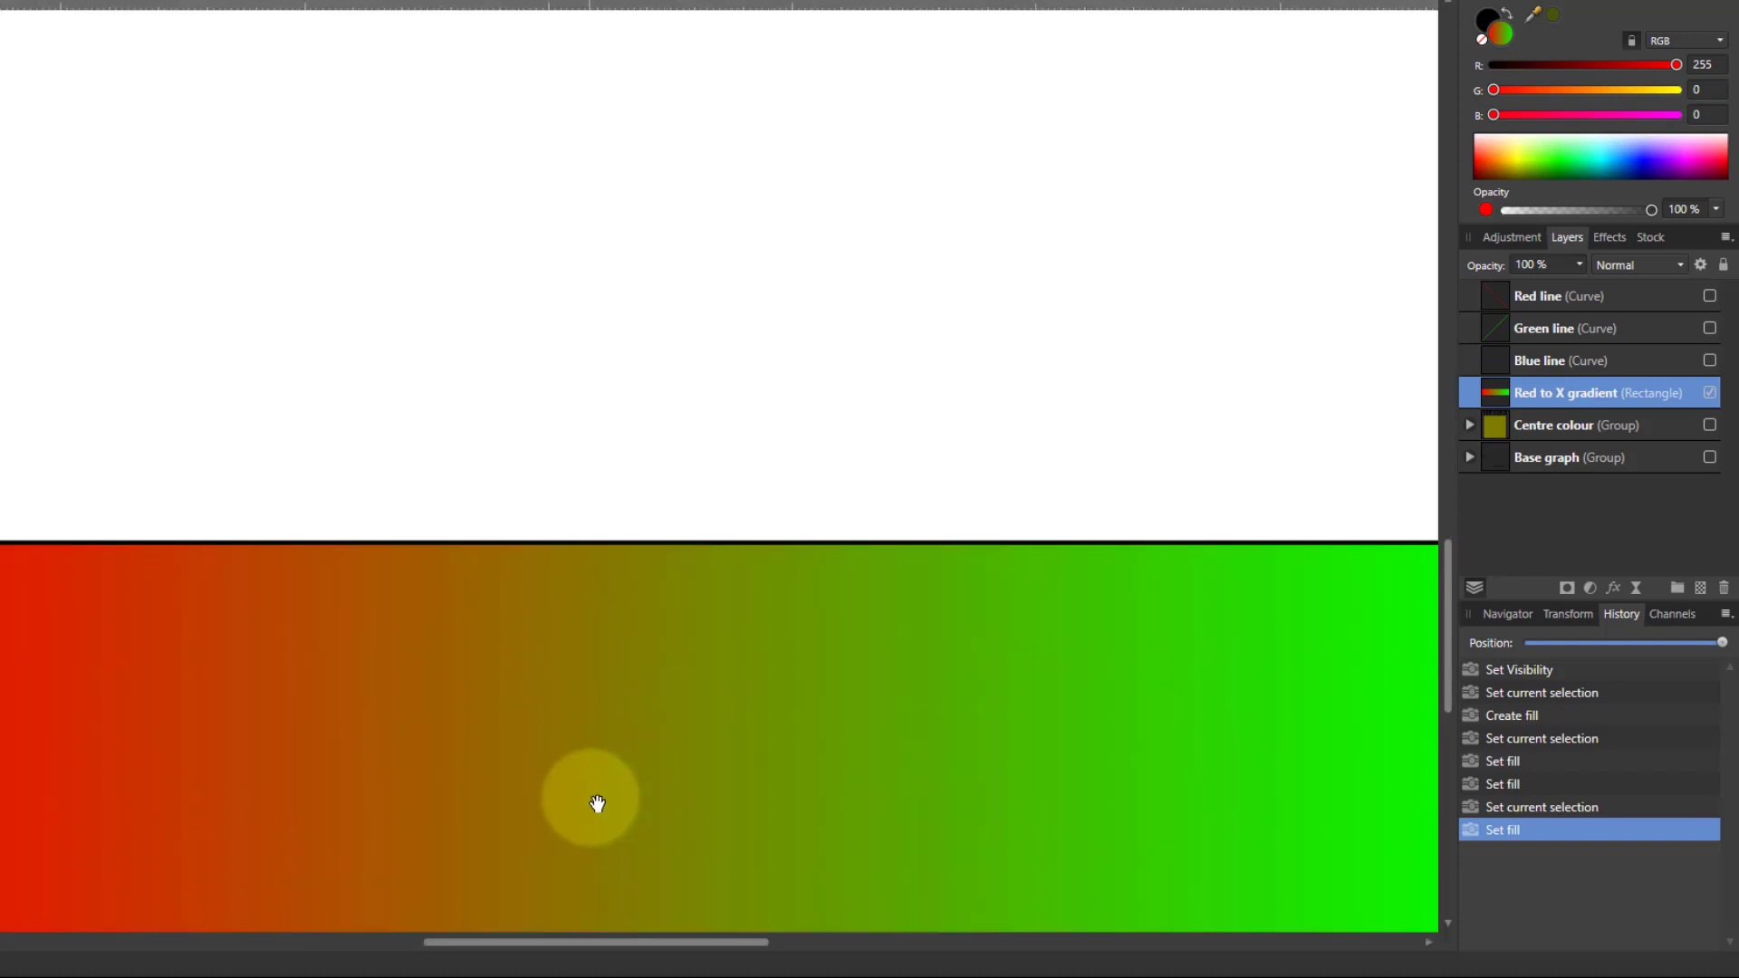
pyautogui.scroll(2, 544, 778)
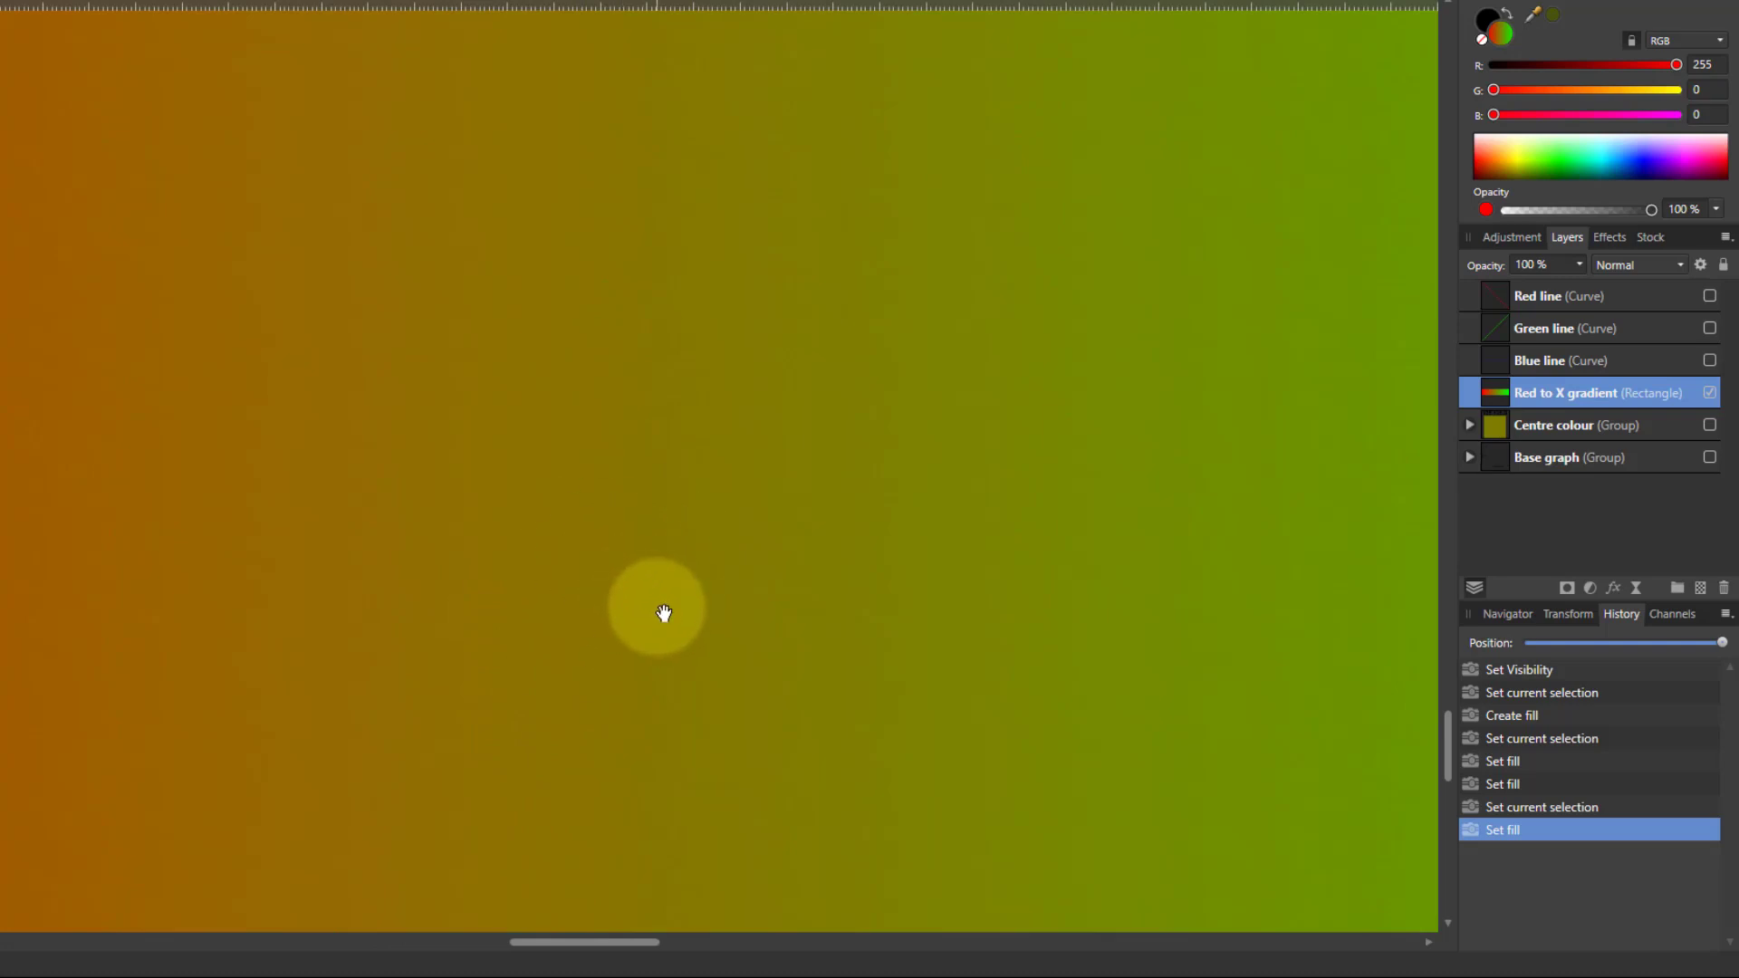
pyautogui.hotkey('ctrl', '0')
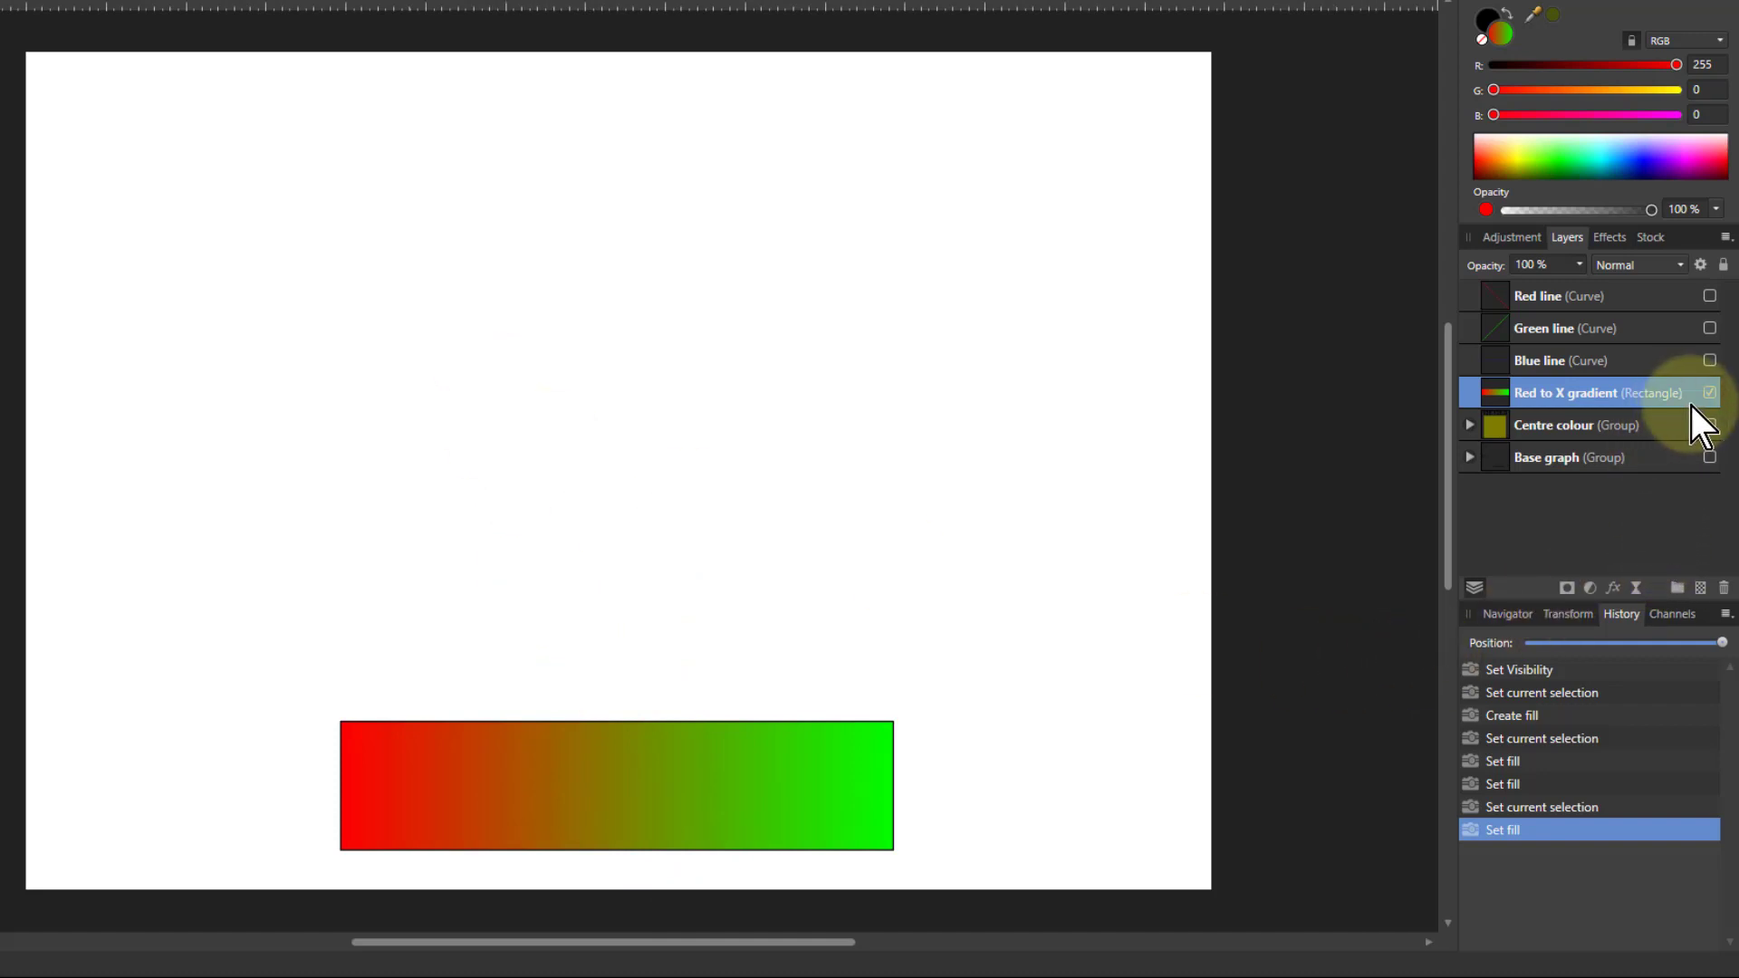
# Make the Base graph, Red line and Green line layers visible
pyautogui.click(1710, 457)
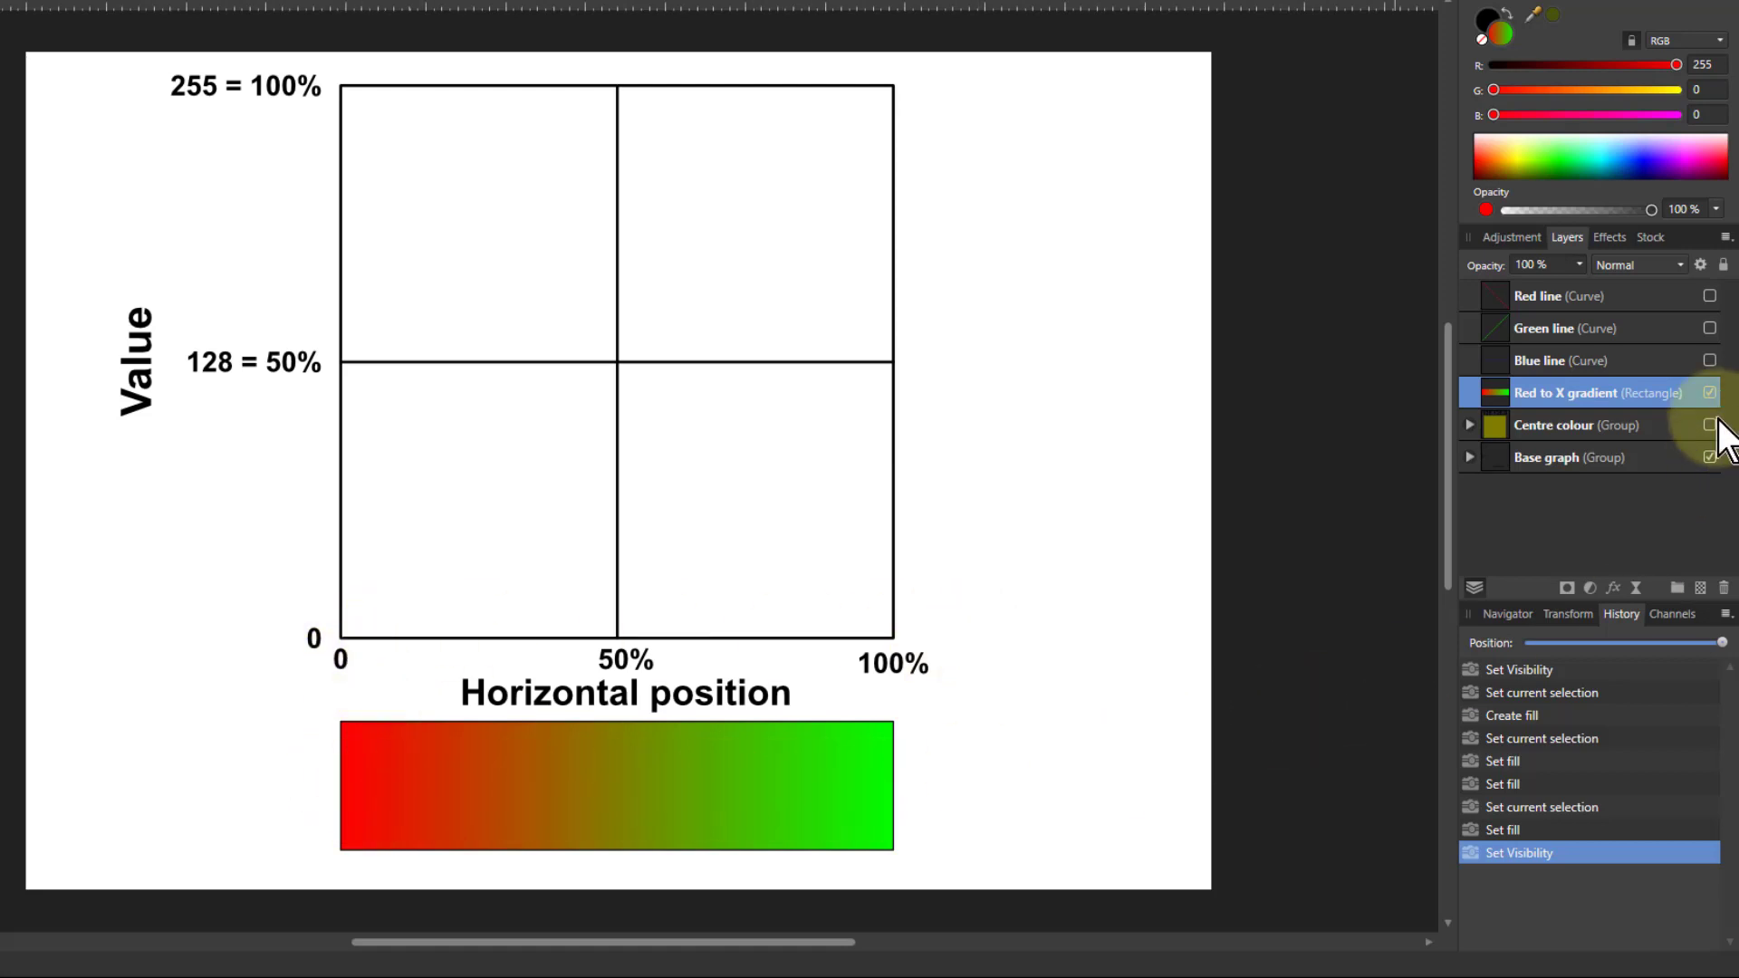
pyautogui.click(1710, 296)
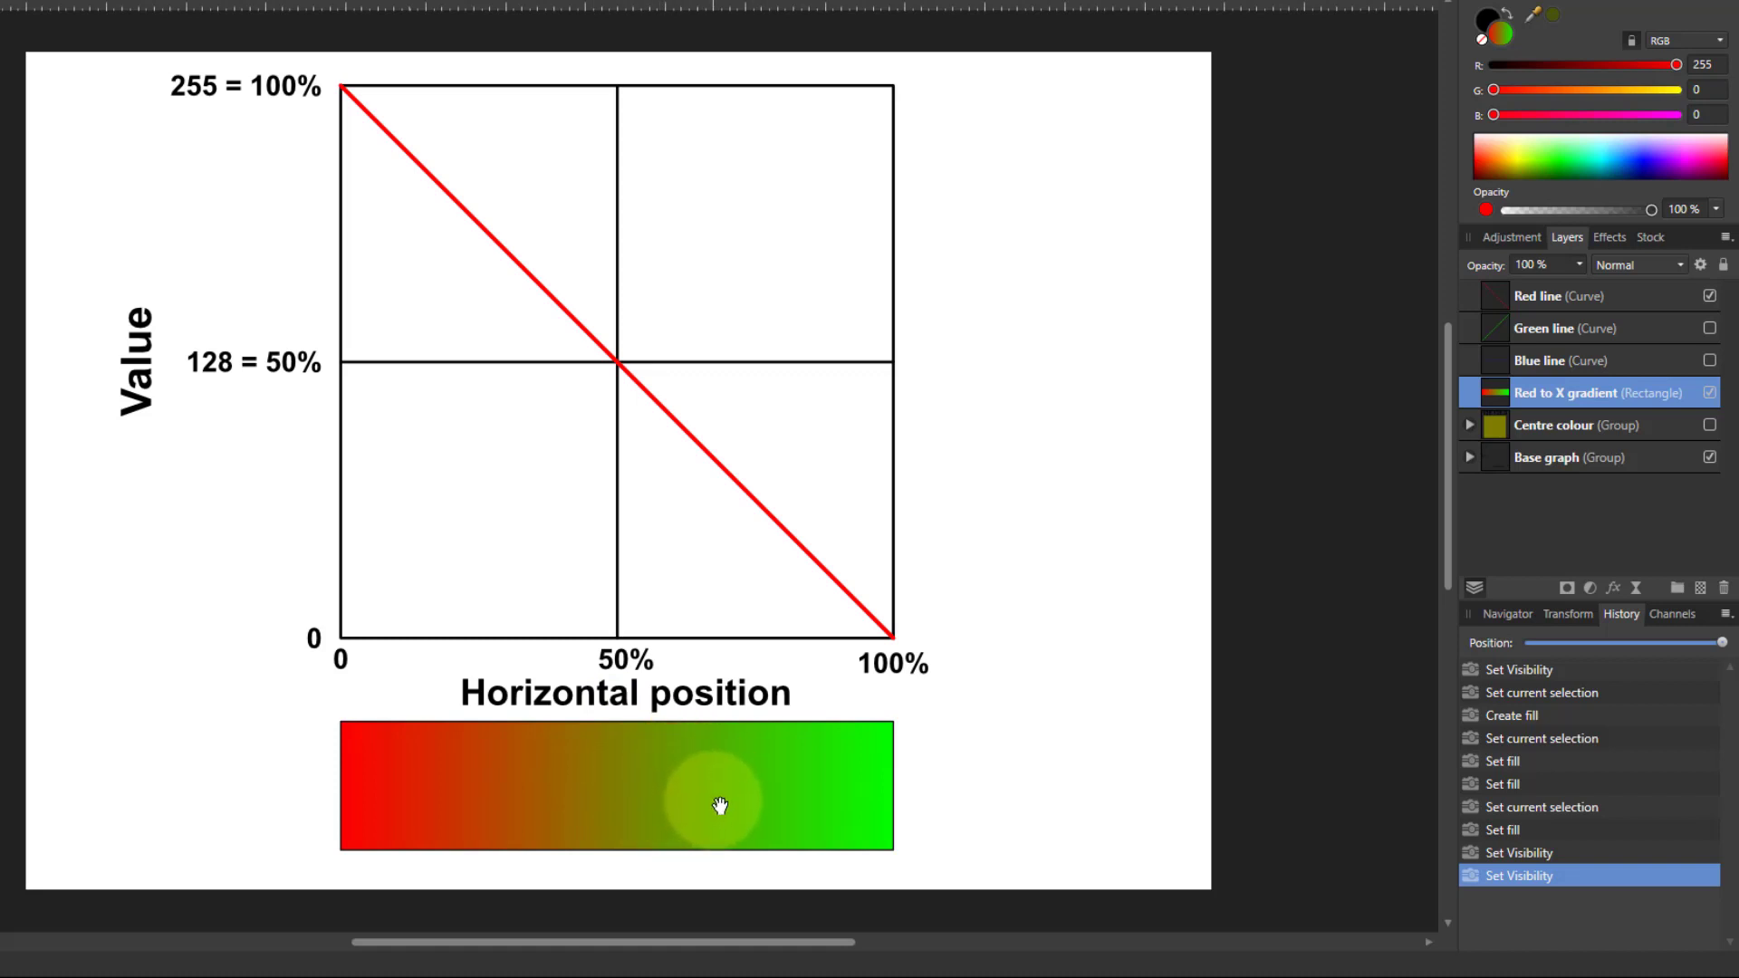
pyautogui.click(1709, 327)
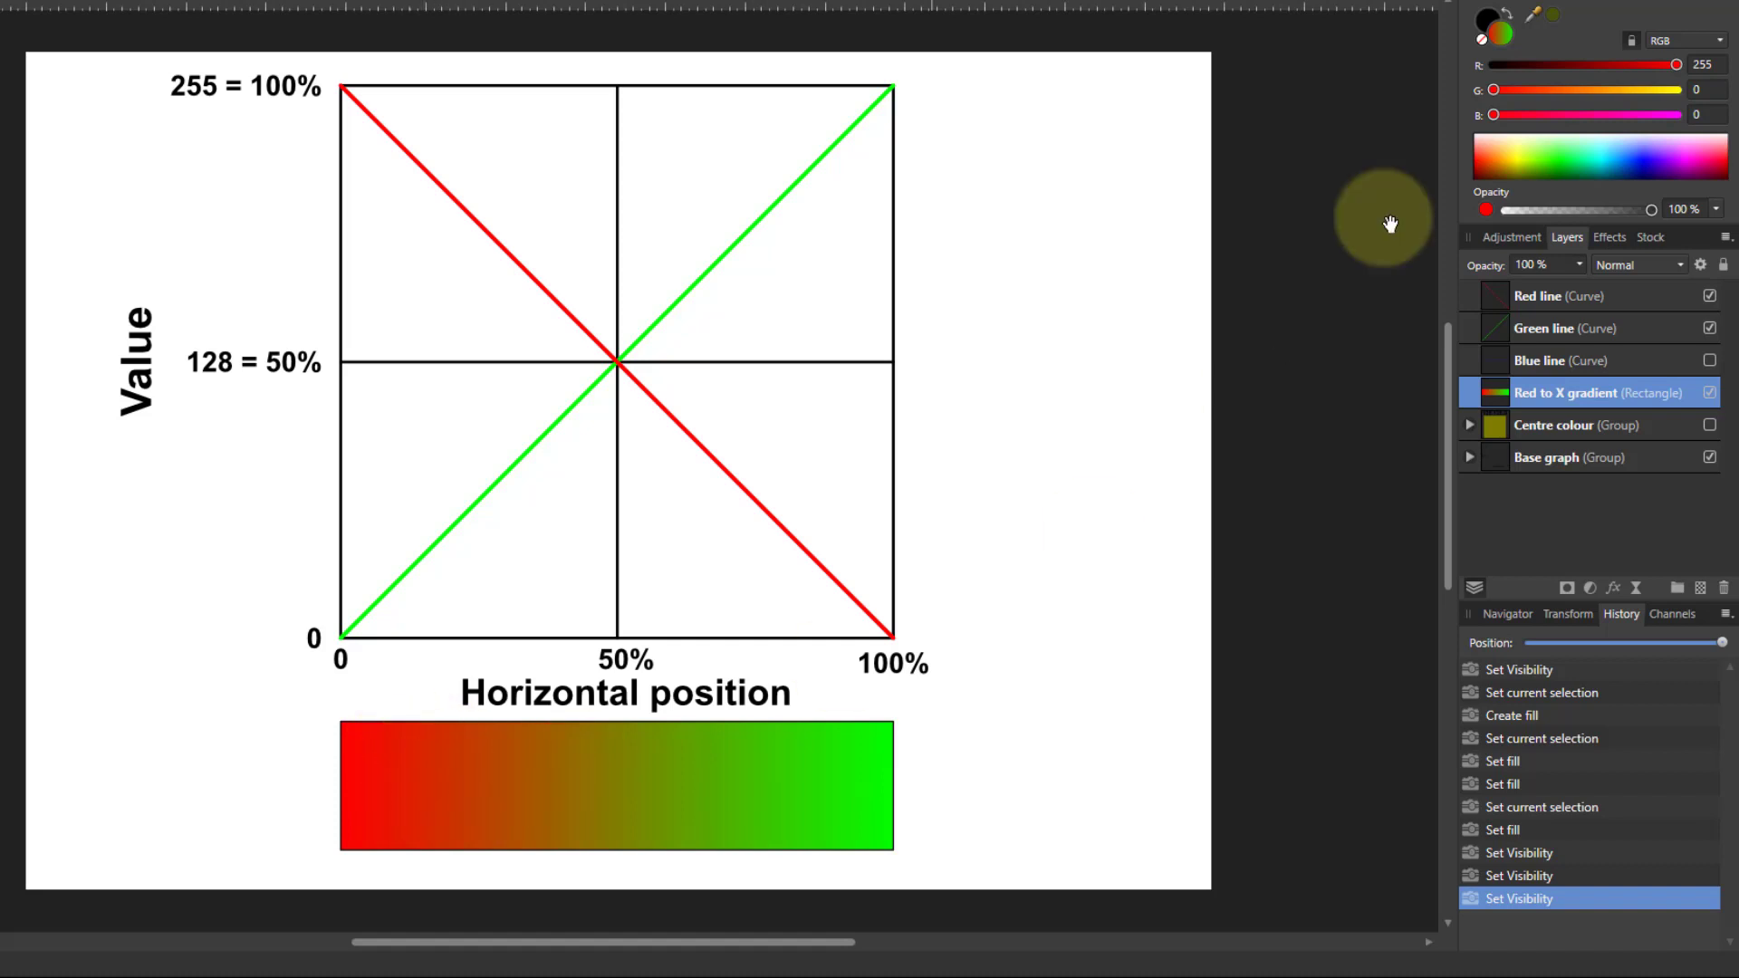
# Sample the gradient's colours with the colour picker, then make the Blue line layer visible
pyautogui.moveTo(1535, 14); pyautogui.dragTo(393, 779)
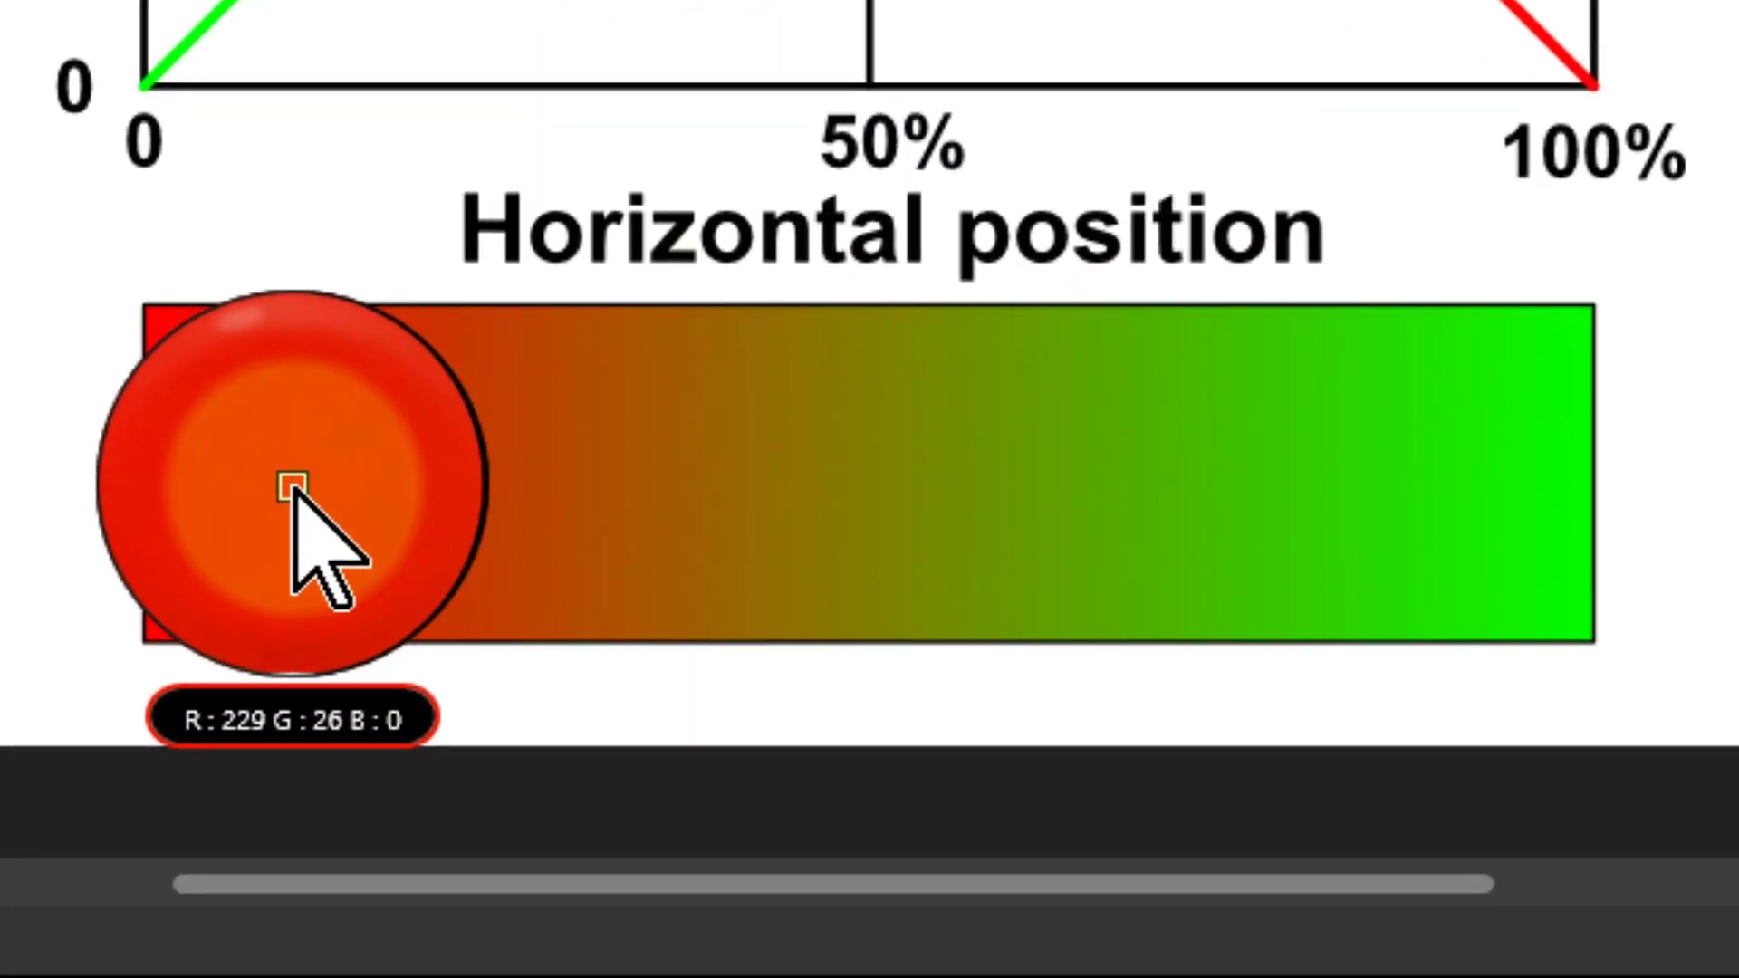
pyautogui.moveTo(293, 487); pyautogui.dragTo(1404, 493)
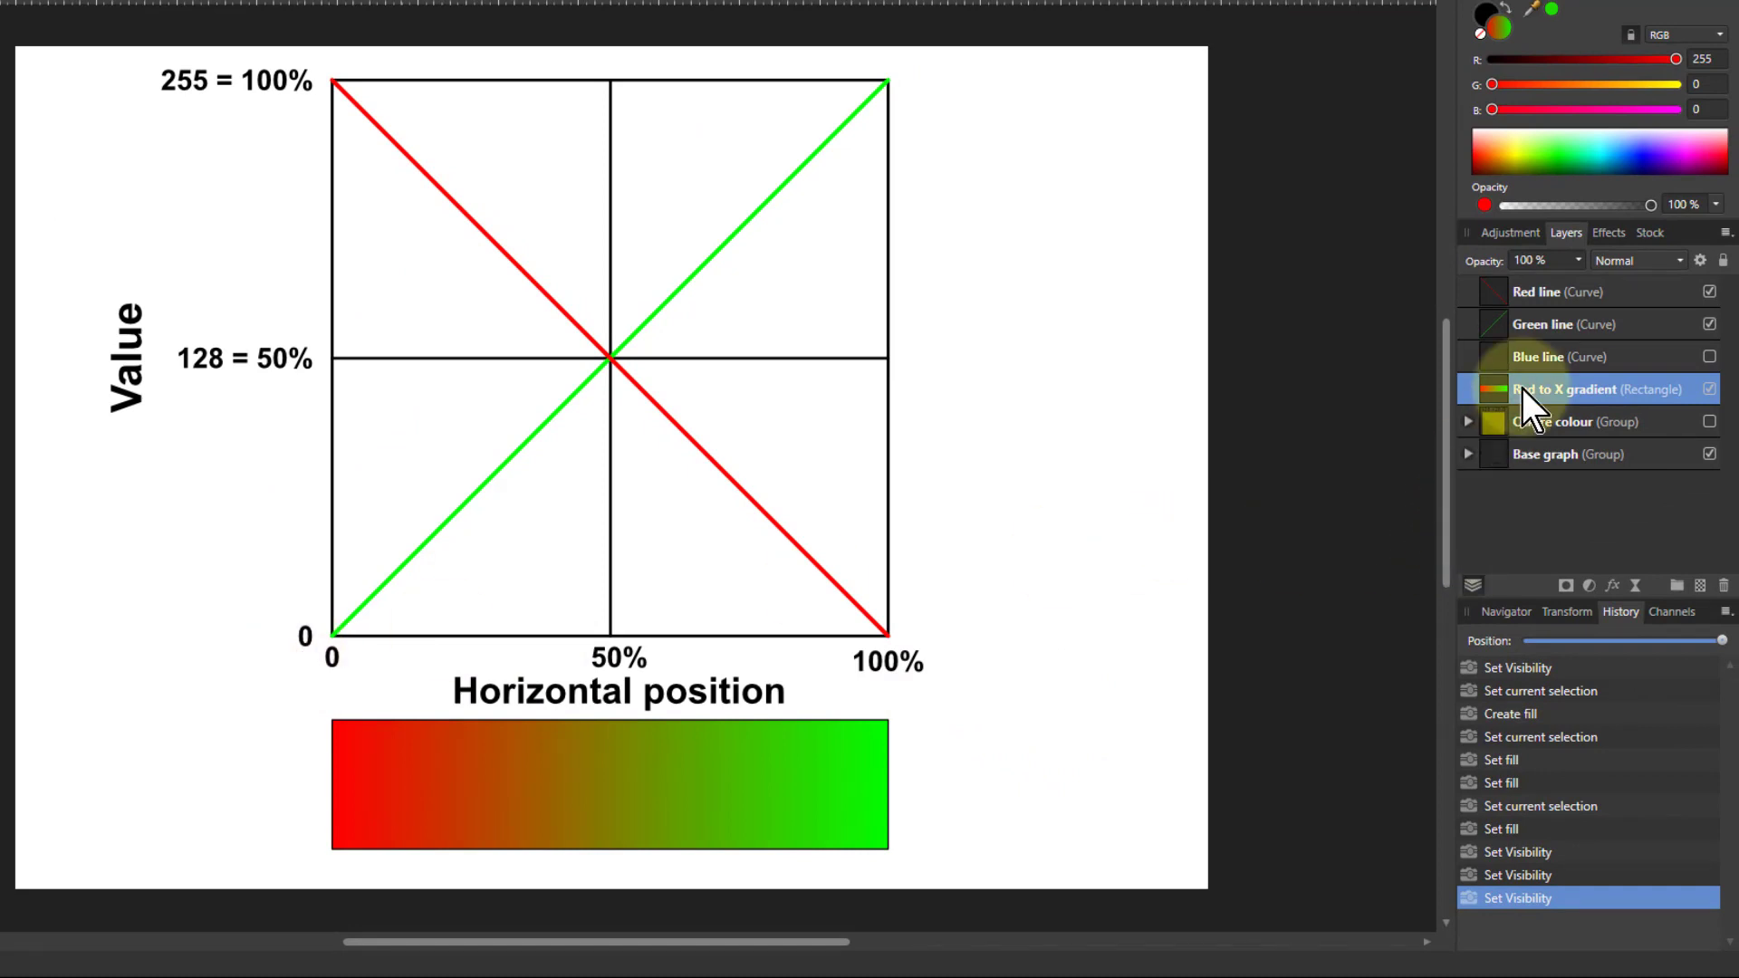
pyautogui.click(1709, 356)
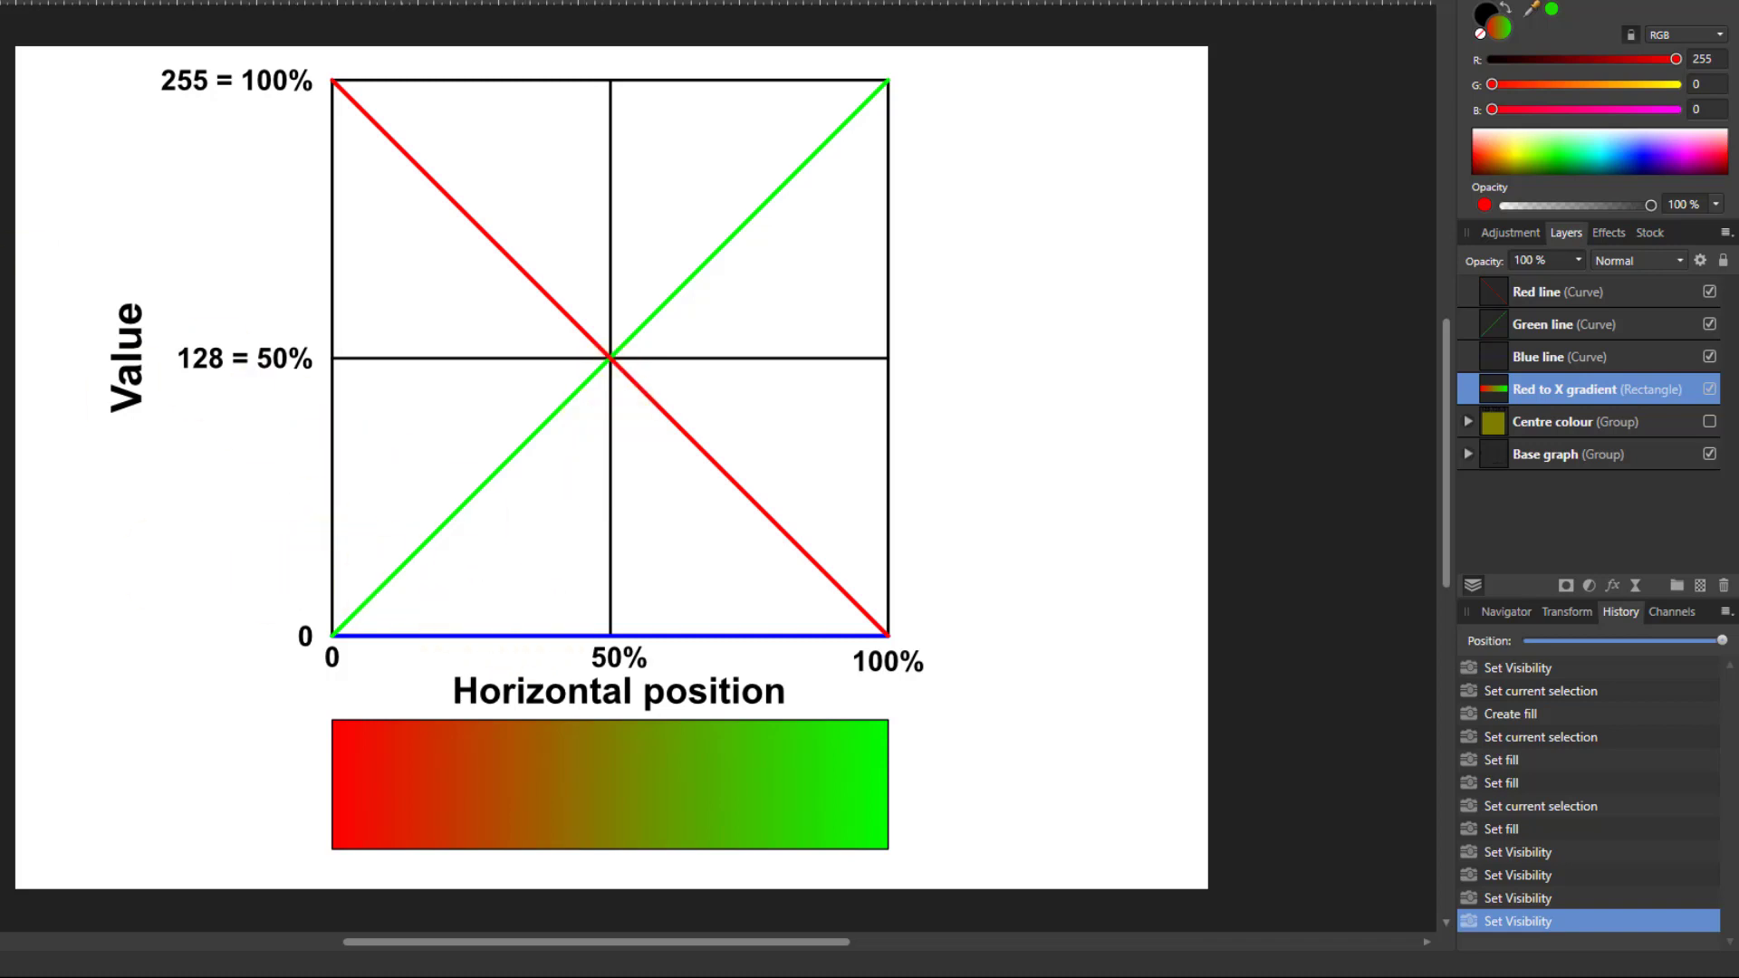
# Drag the blue line's right end node up to the graph's top-right corner
pyautogui.press('v')
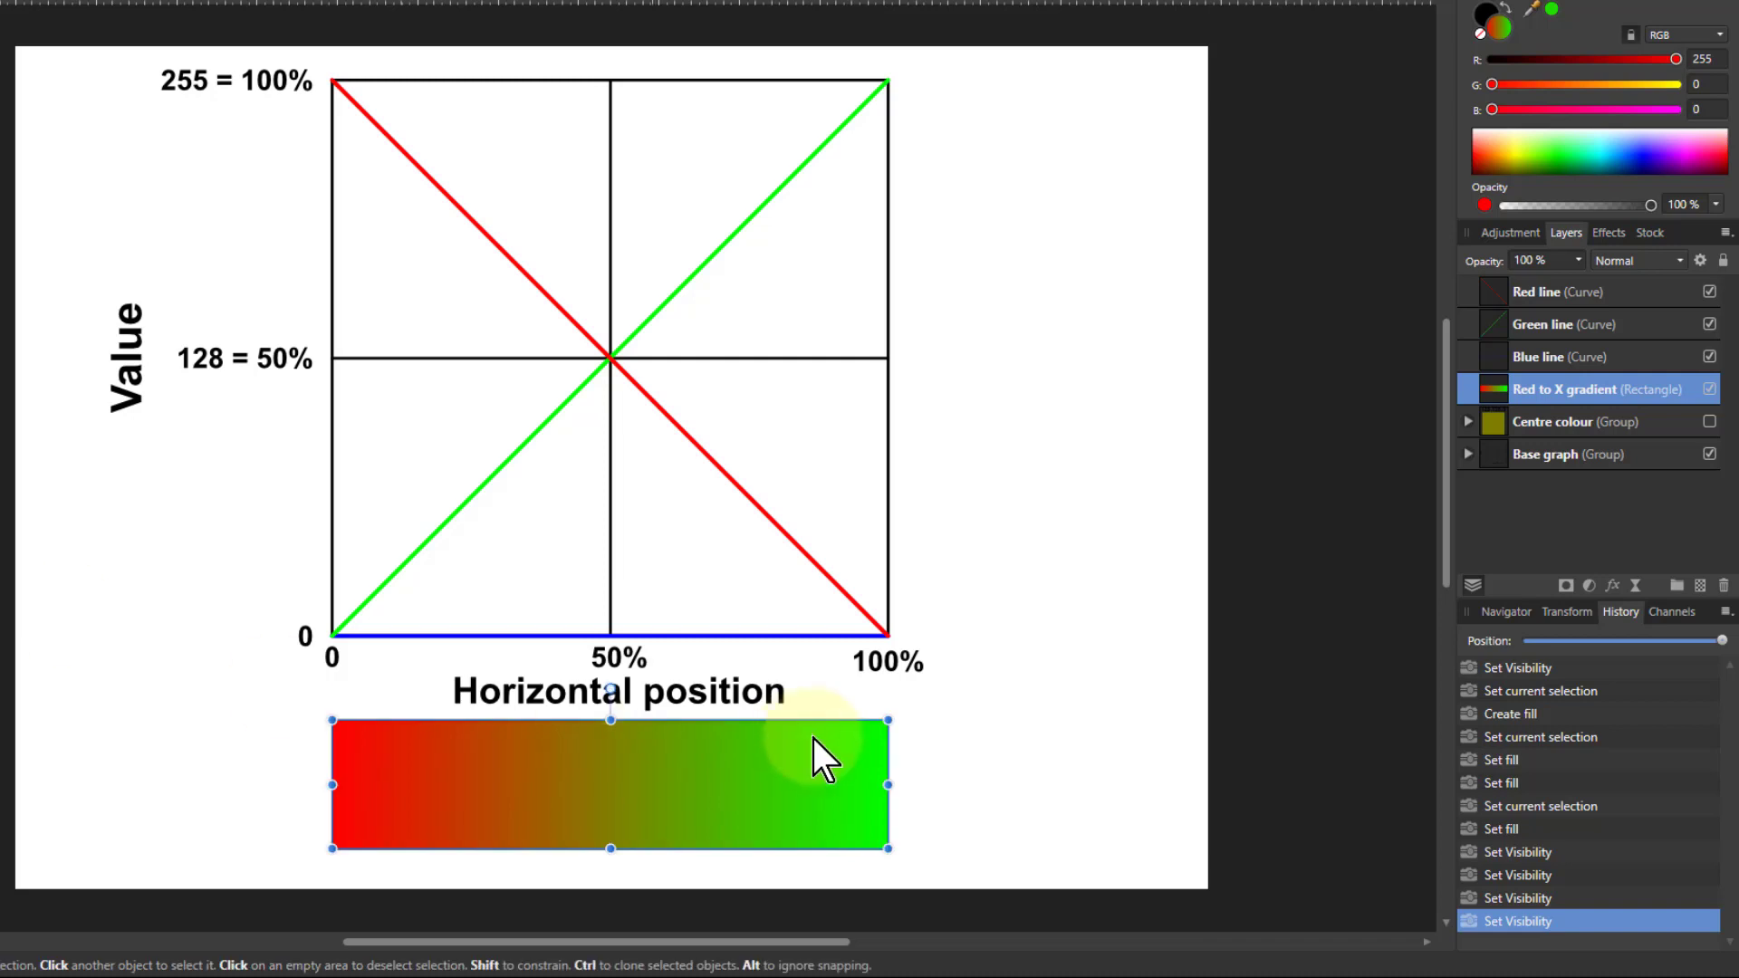
pyautogui.doubleClick(842, 637)
pyautogui.moveTo(893, 639); pyautogui.dragTo(889, 81)
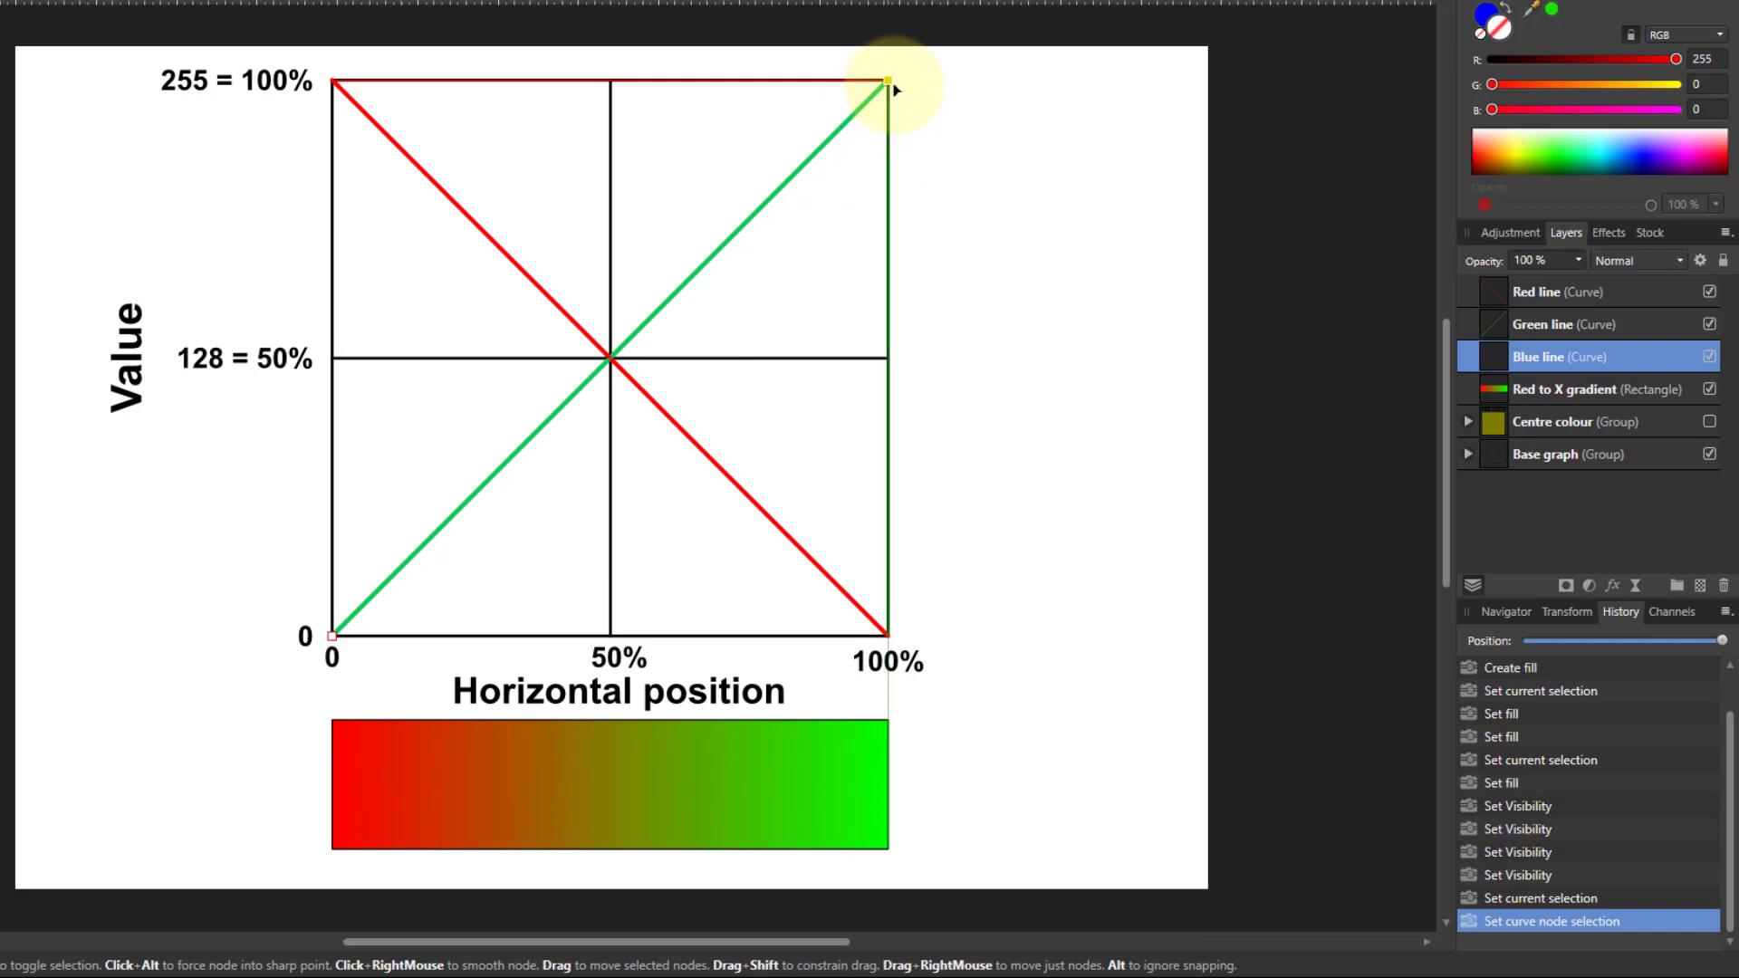
# Set the Green line layer's blend mode to Add so it appears cyan
pyautogui.click(1501, 330)
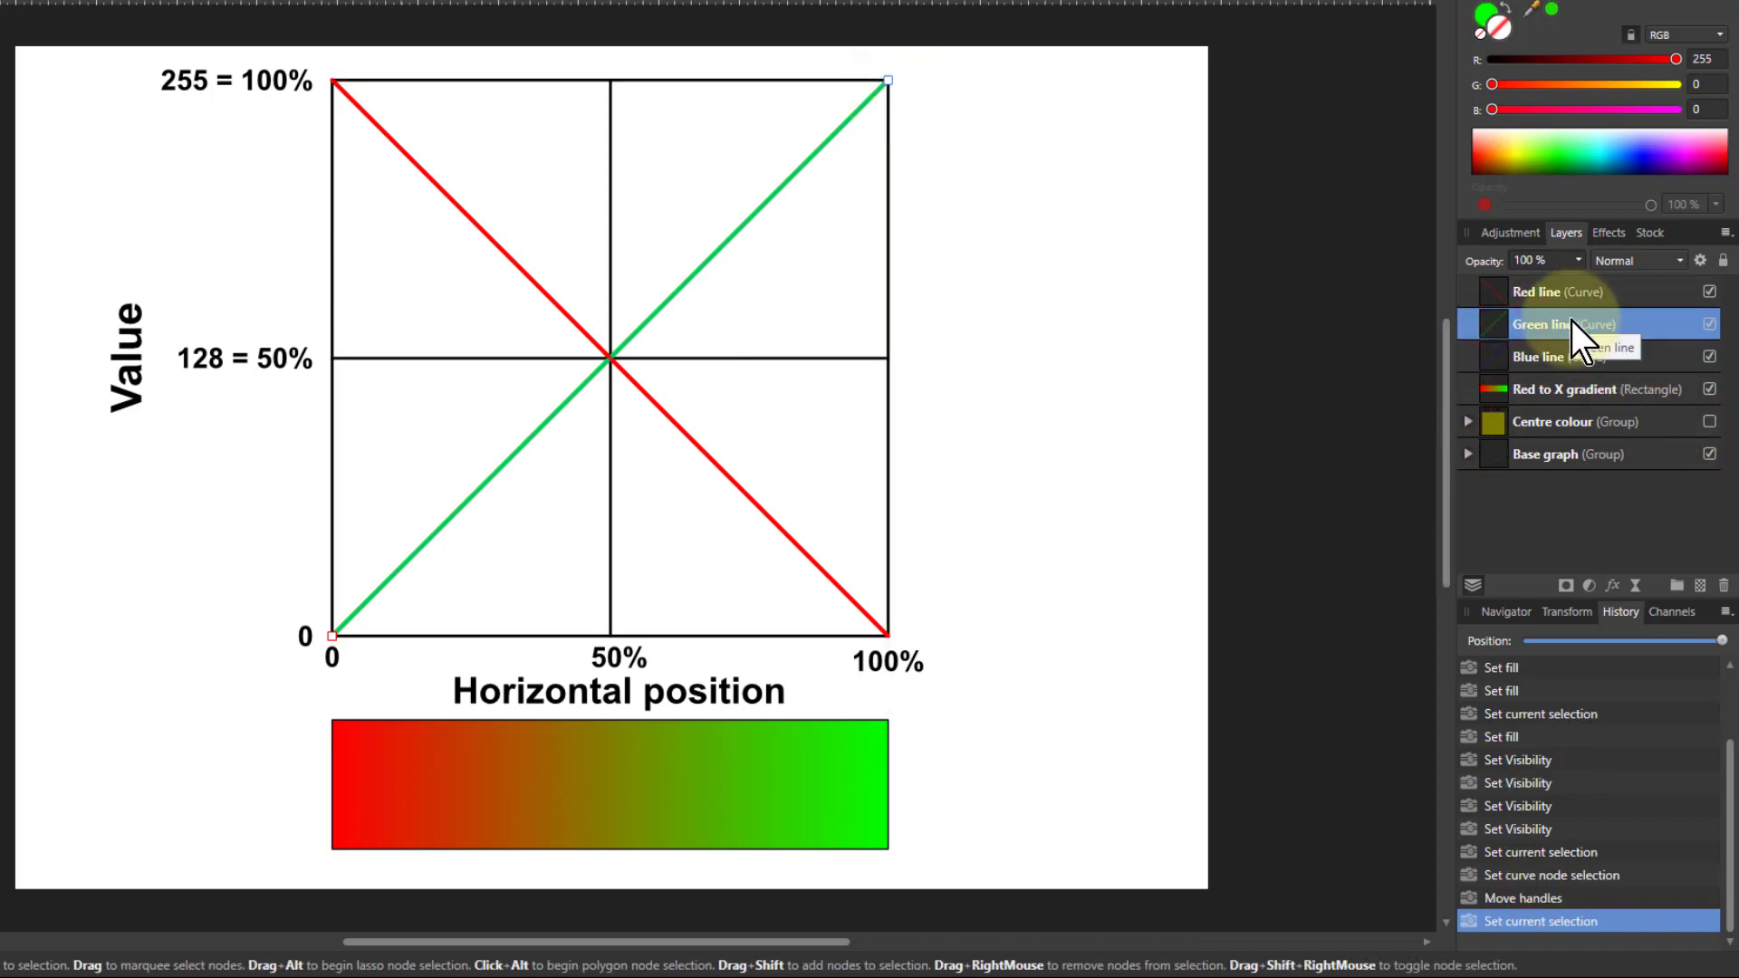
pyautogui.click(1625, 262)
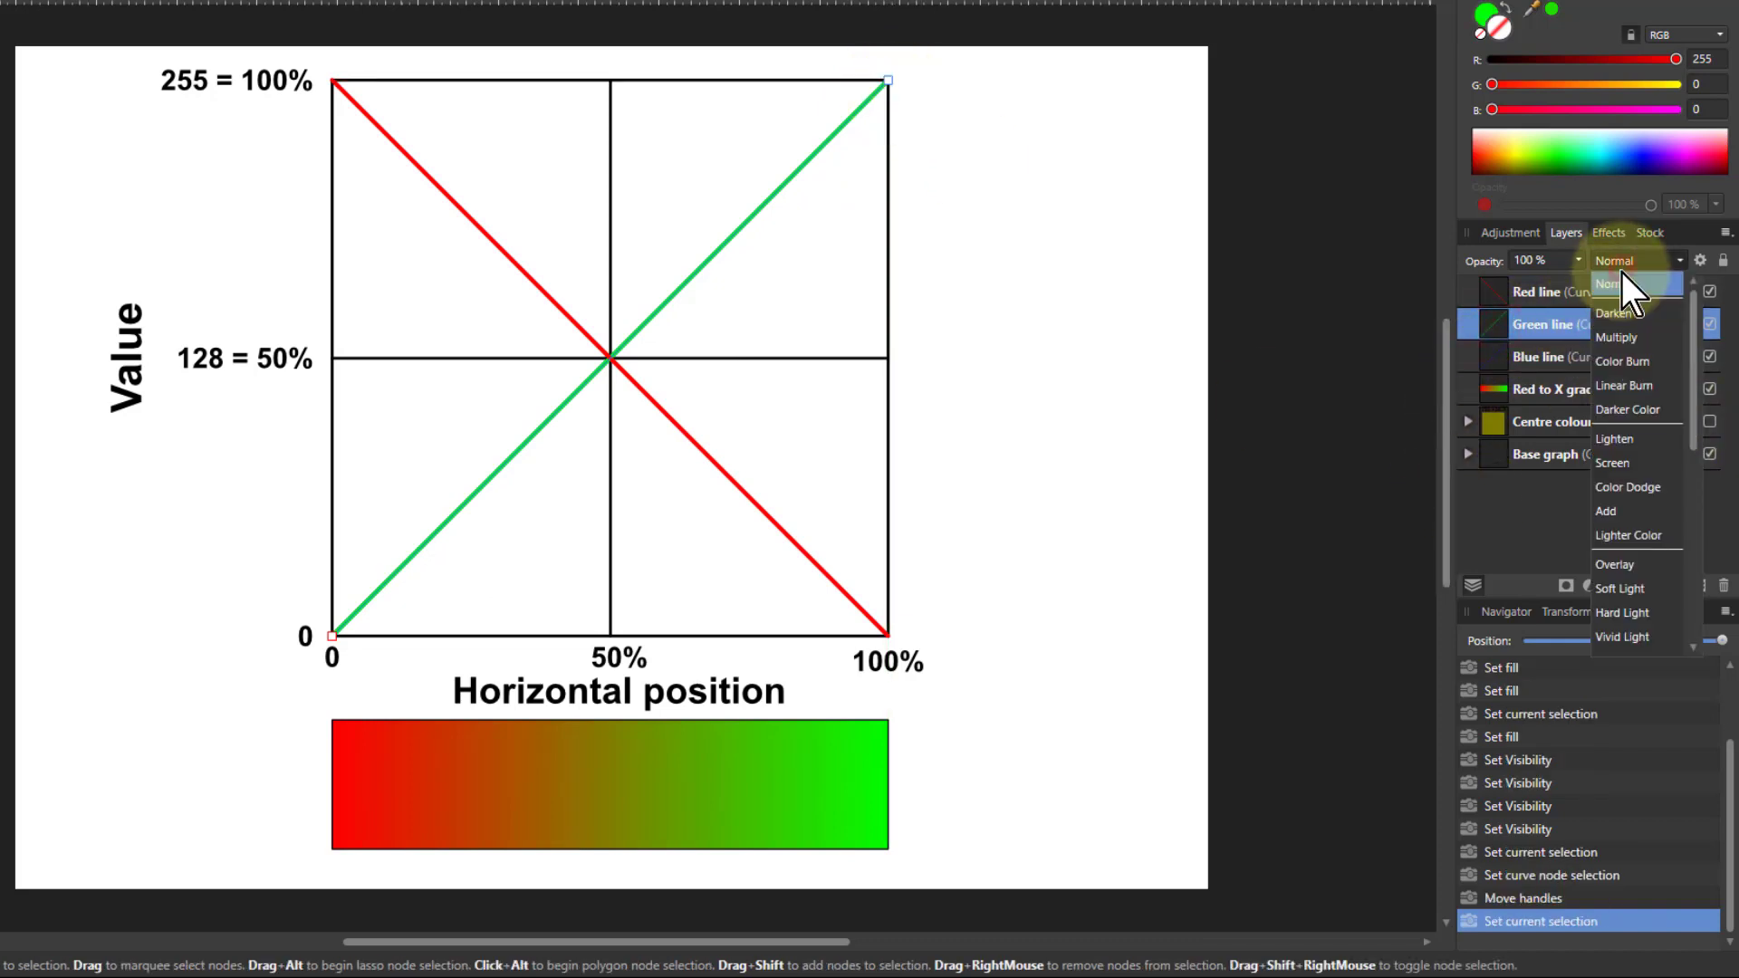
pyautogui.click(1611, 512)
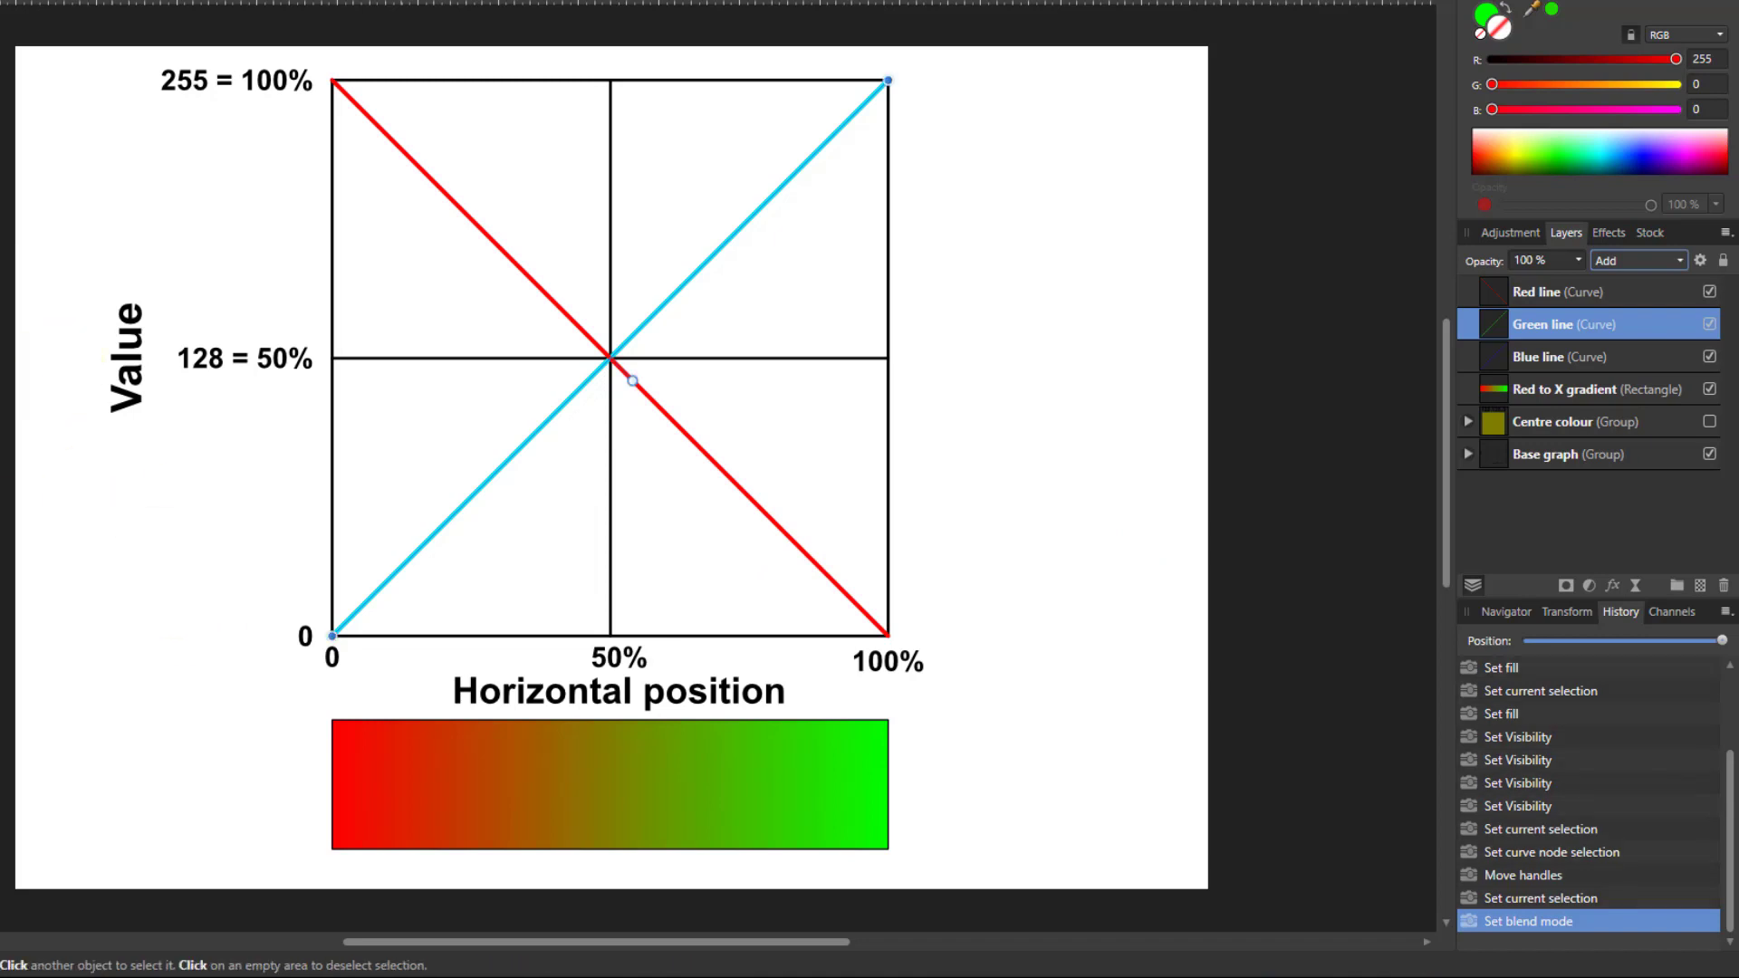
pyautogui.click(709, 820)
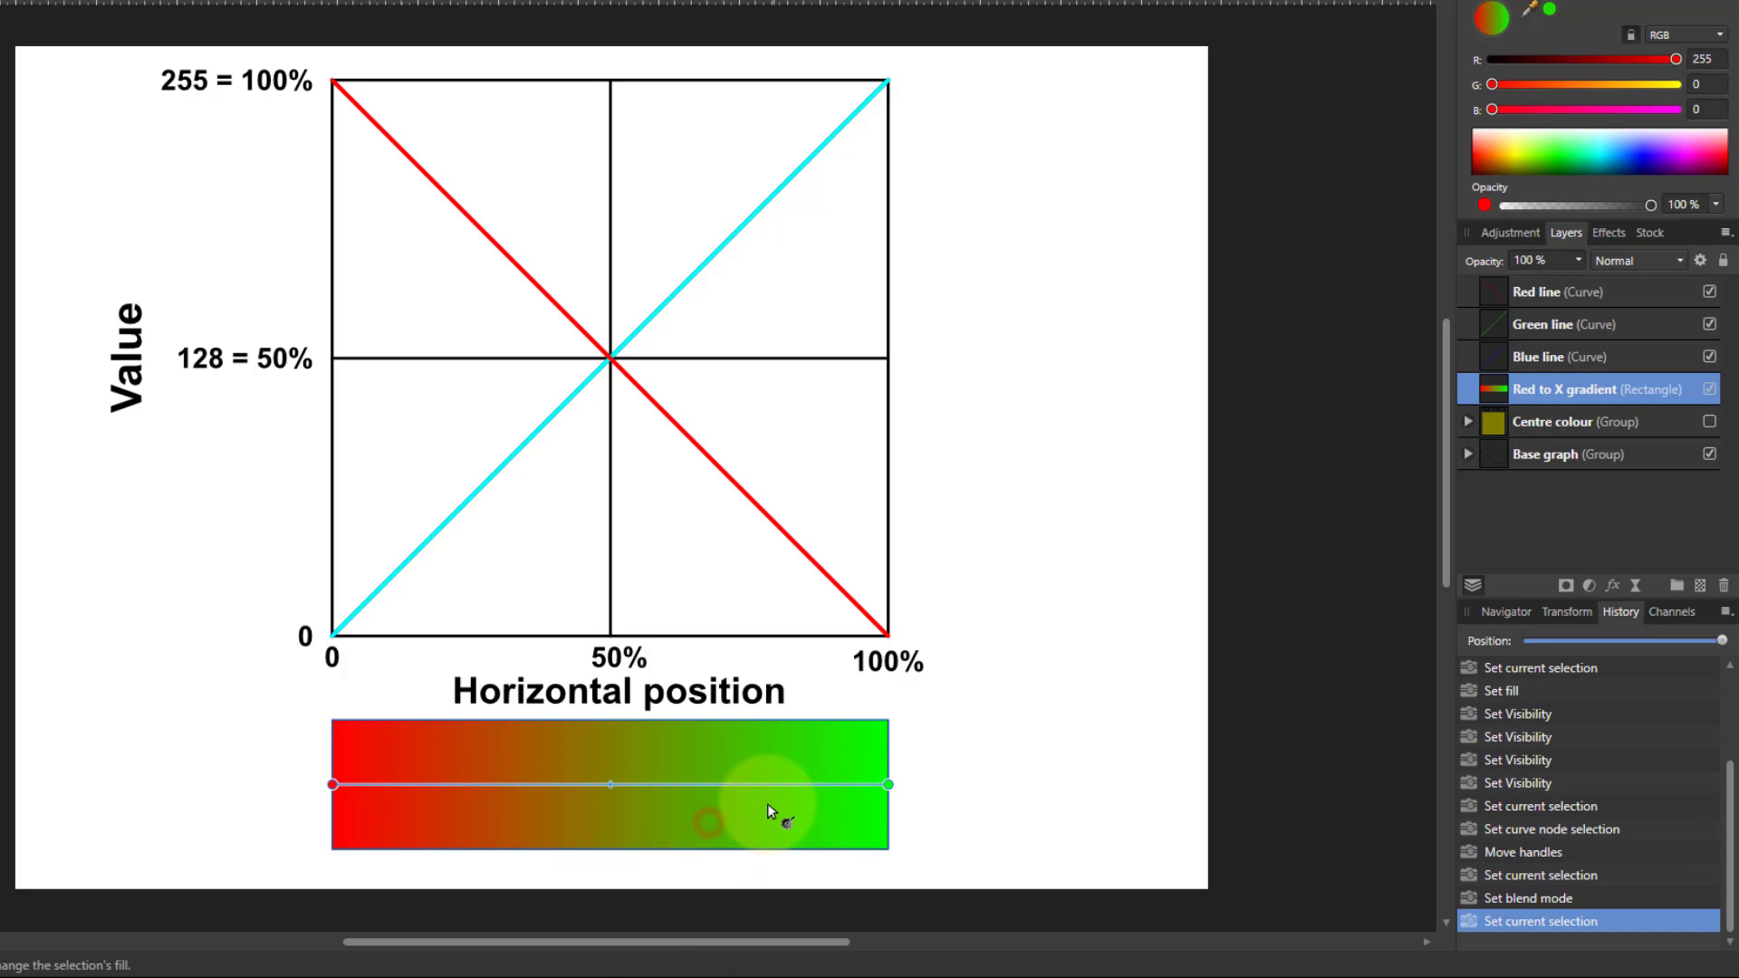
# Turn the gradient's right stop from green to cyan by raising its blue value to 255
pyautogui.click(890, 783)
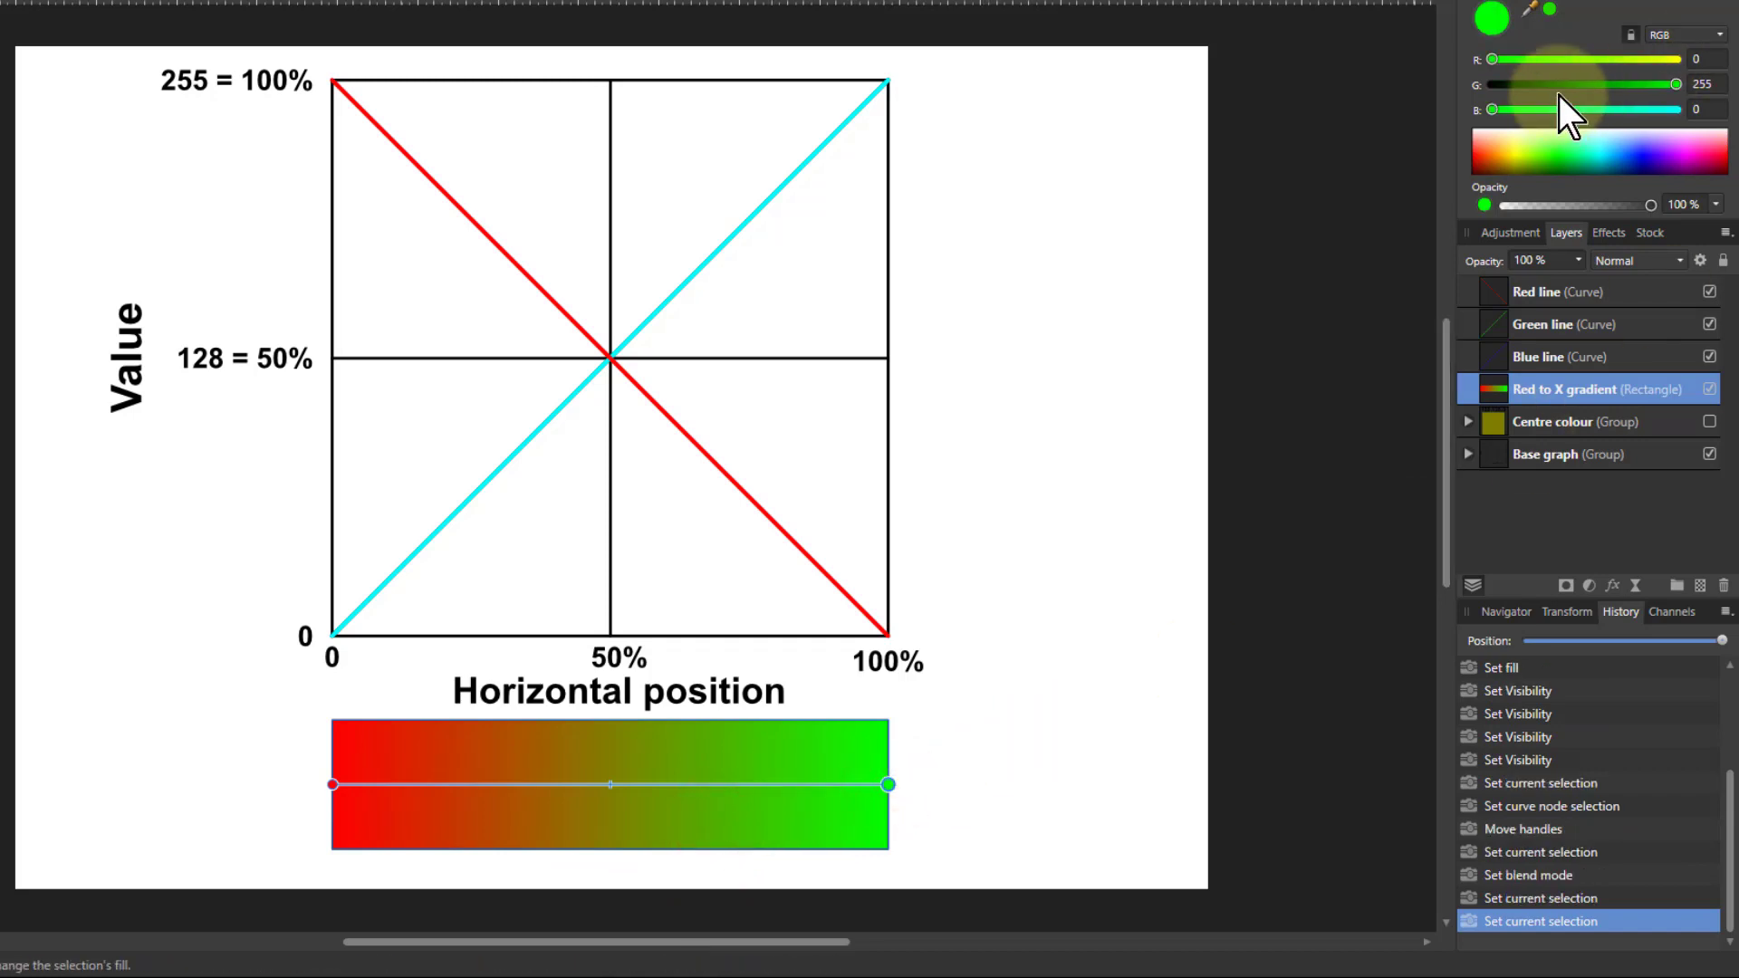
pyautogui.moveTo(1497, 112); pyautogui.dragTo(1677, 131)
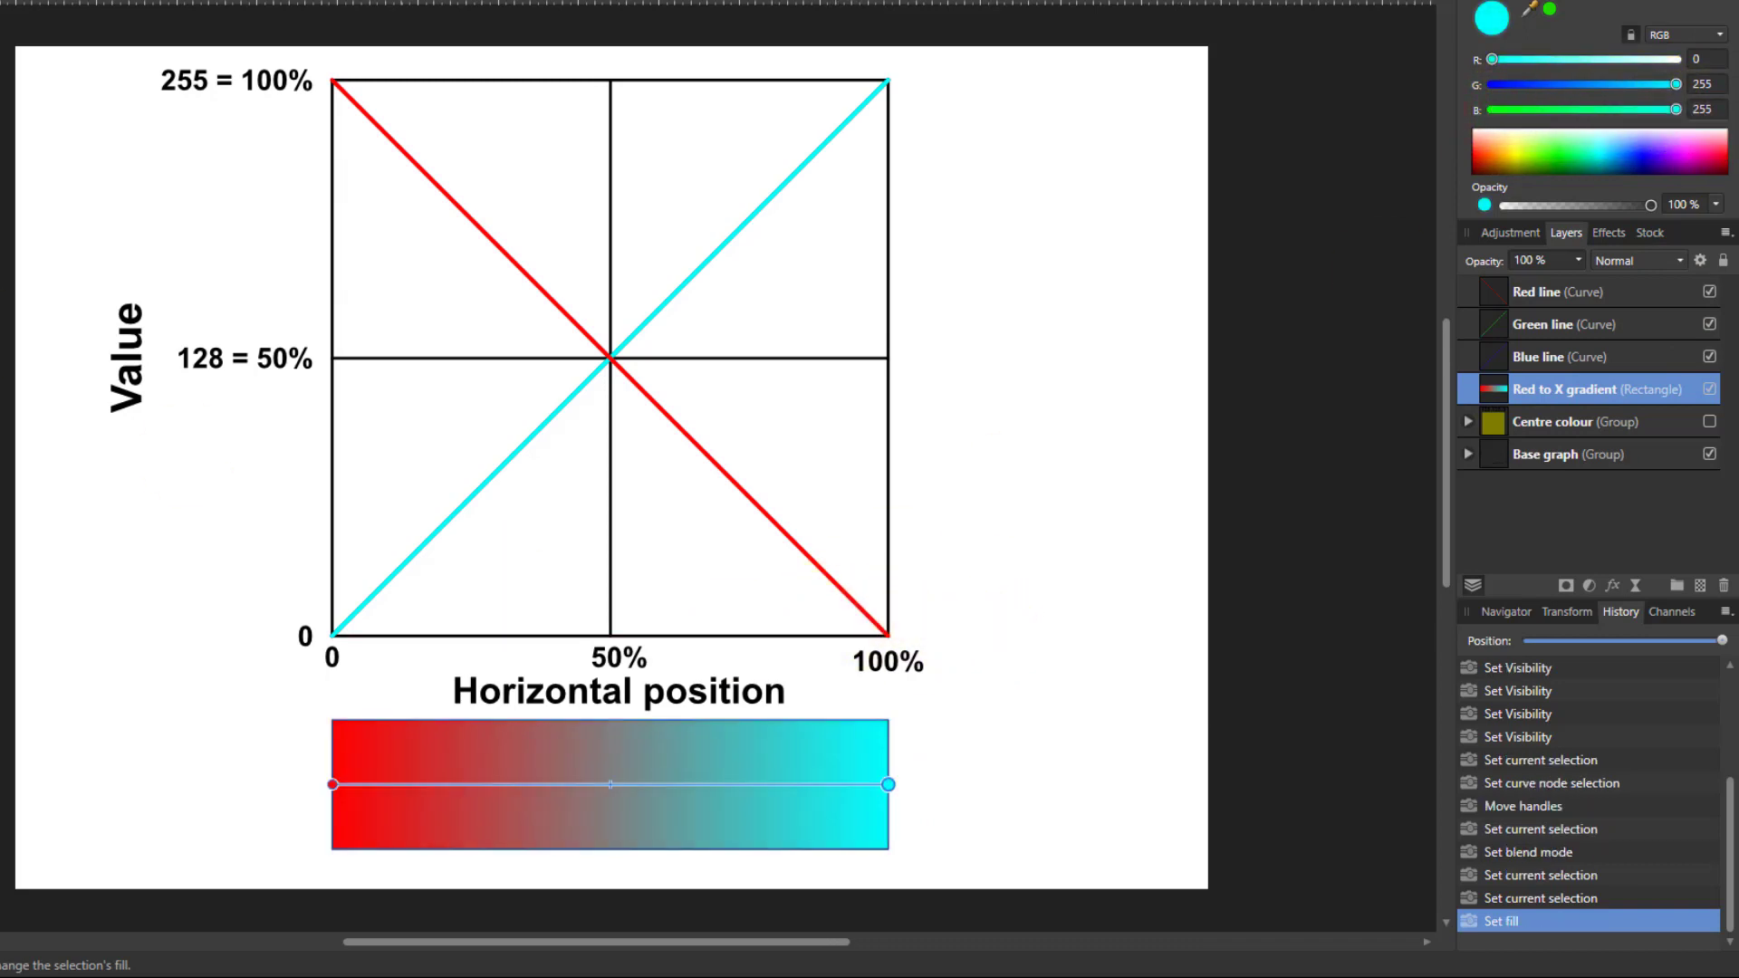
pyautogui.click(562, 757)
pyautogui.scroll(5, 613, 834)
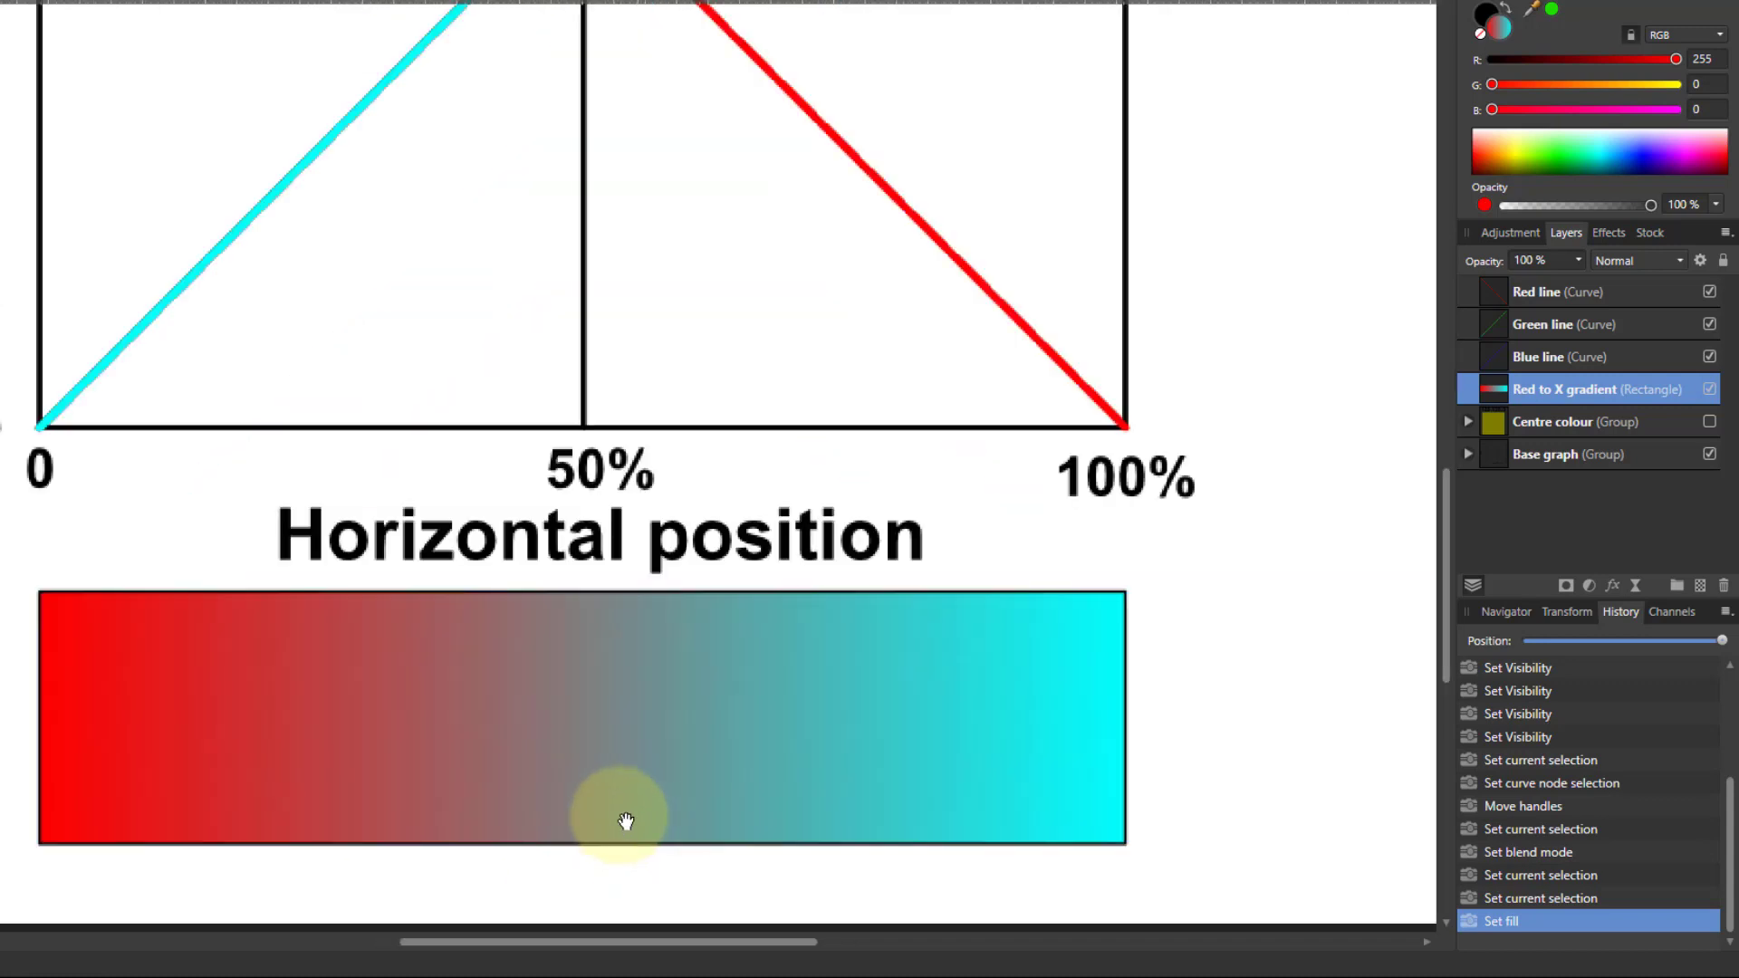
pyautogui.scroll(1, 612, 739)
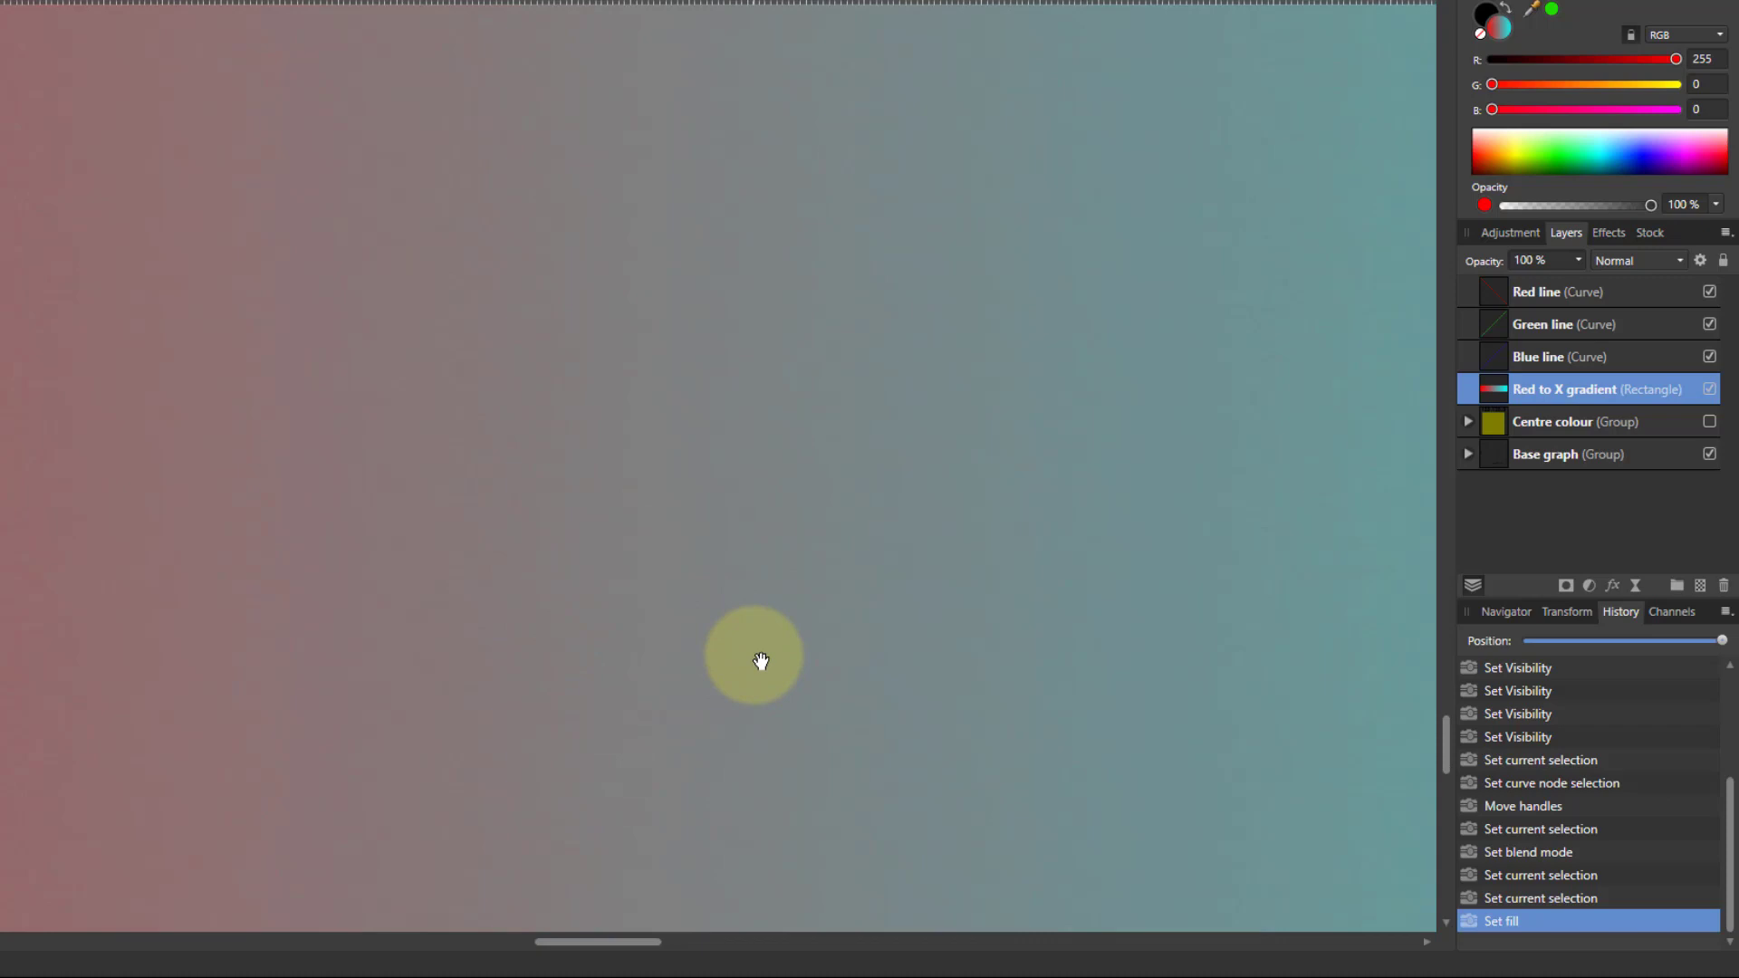
pyautogui.hotkey('ctrl', '0')
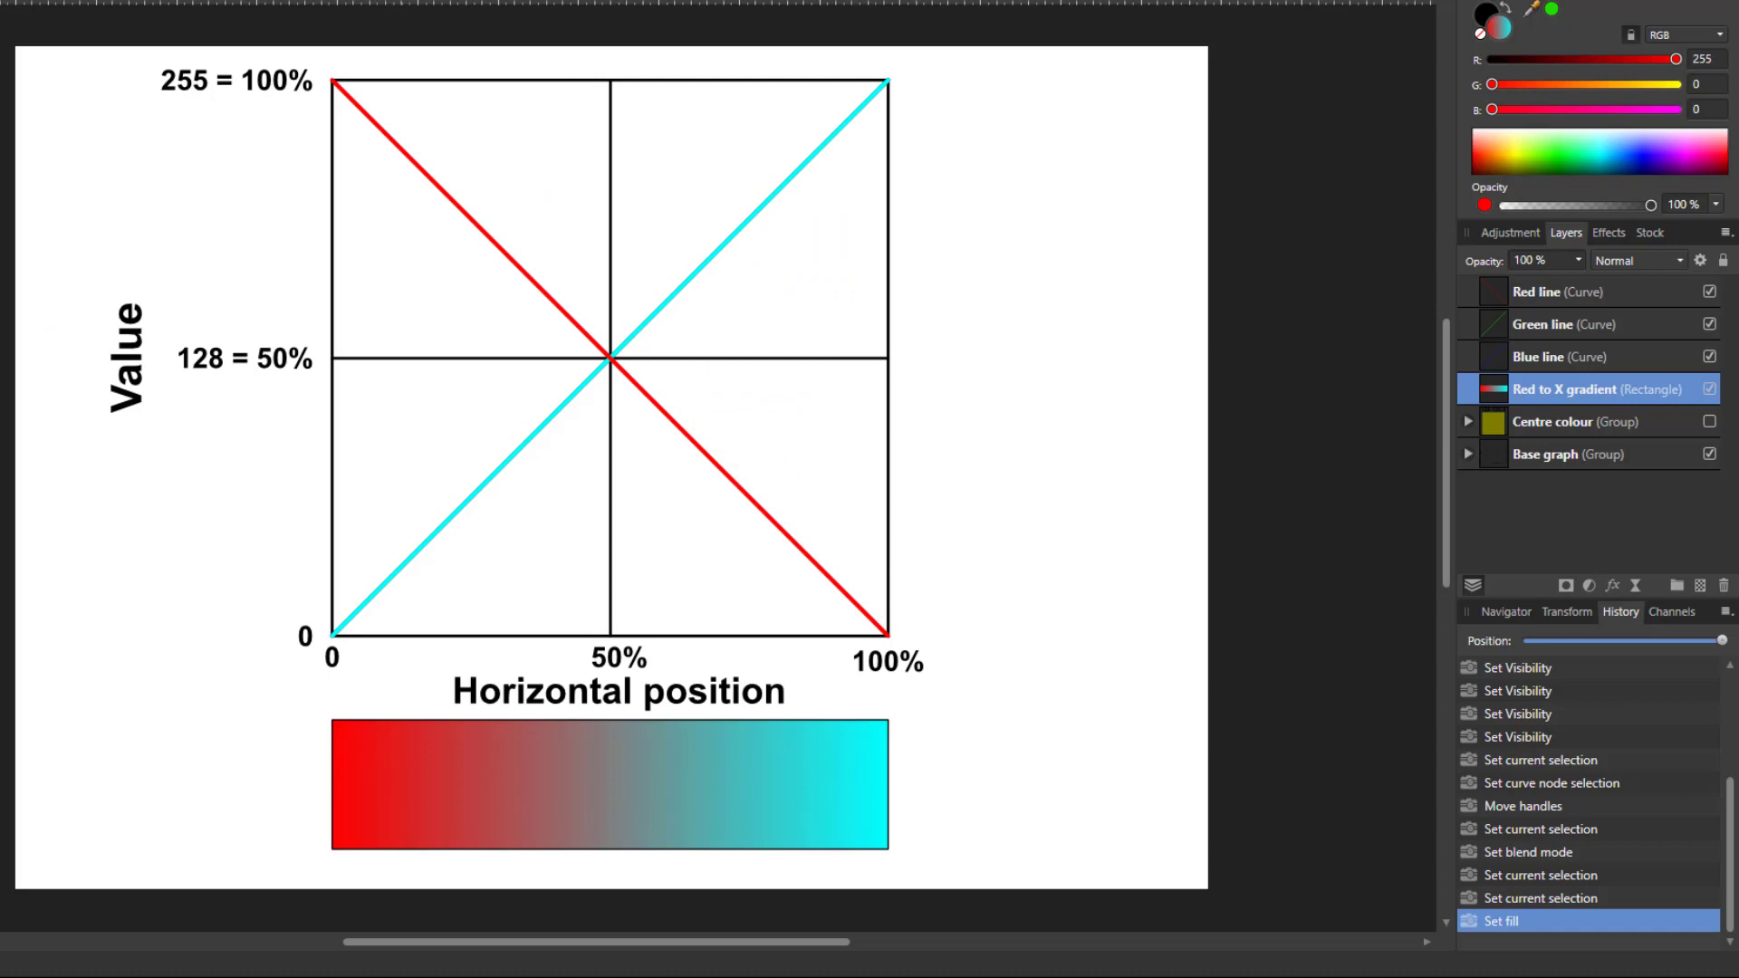
# Select the Blue line and drag its right end down to the 128 = 50% level
pyautogui.press('v')
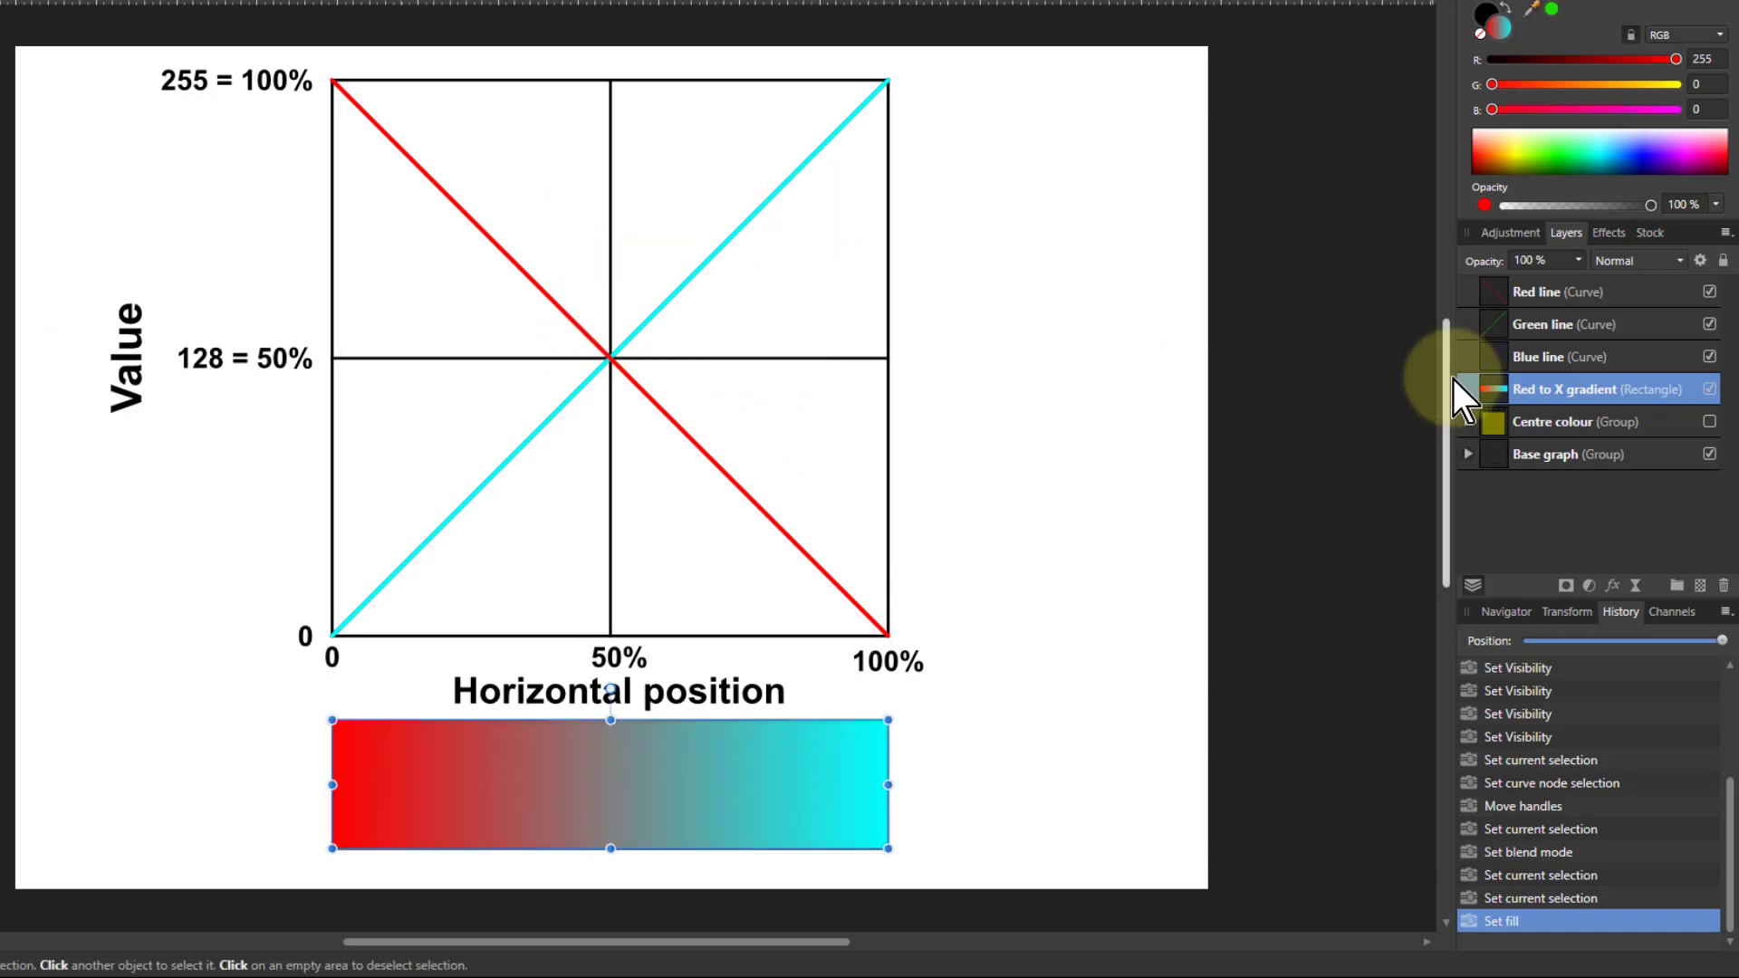
pyautogui.click(1559, 357)
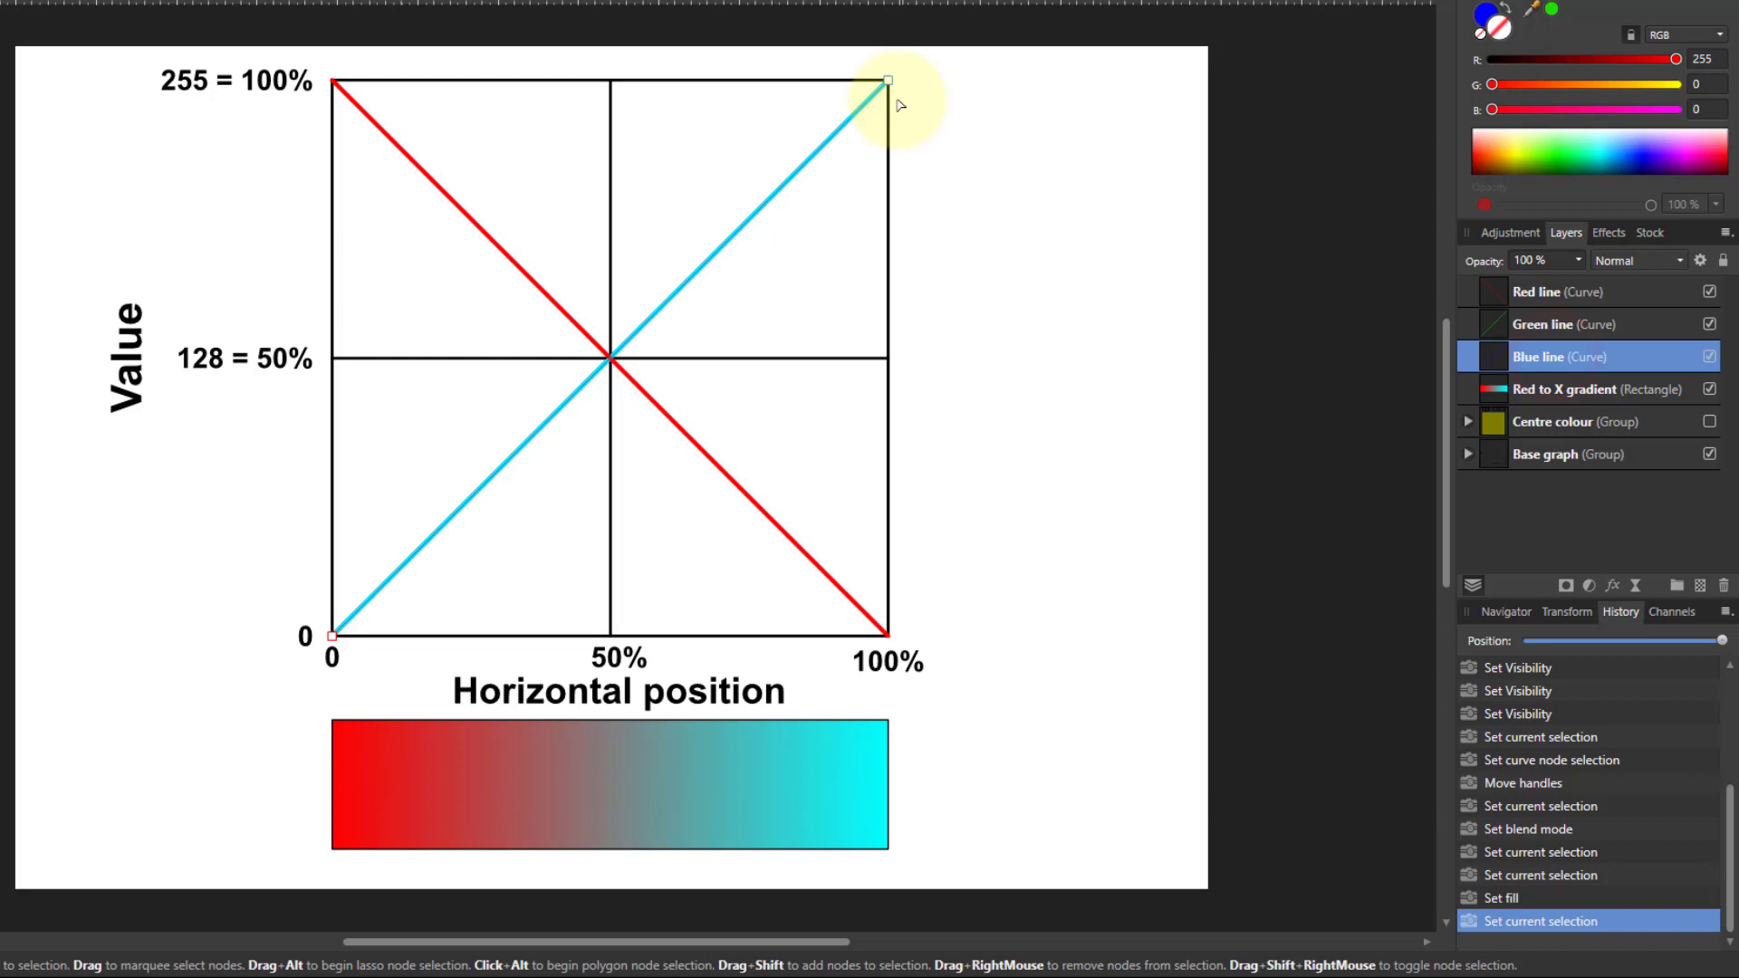
pyautogui.moveTo(889, 82); pyautogui.dragTo(890, 358)
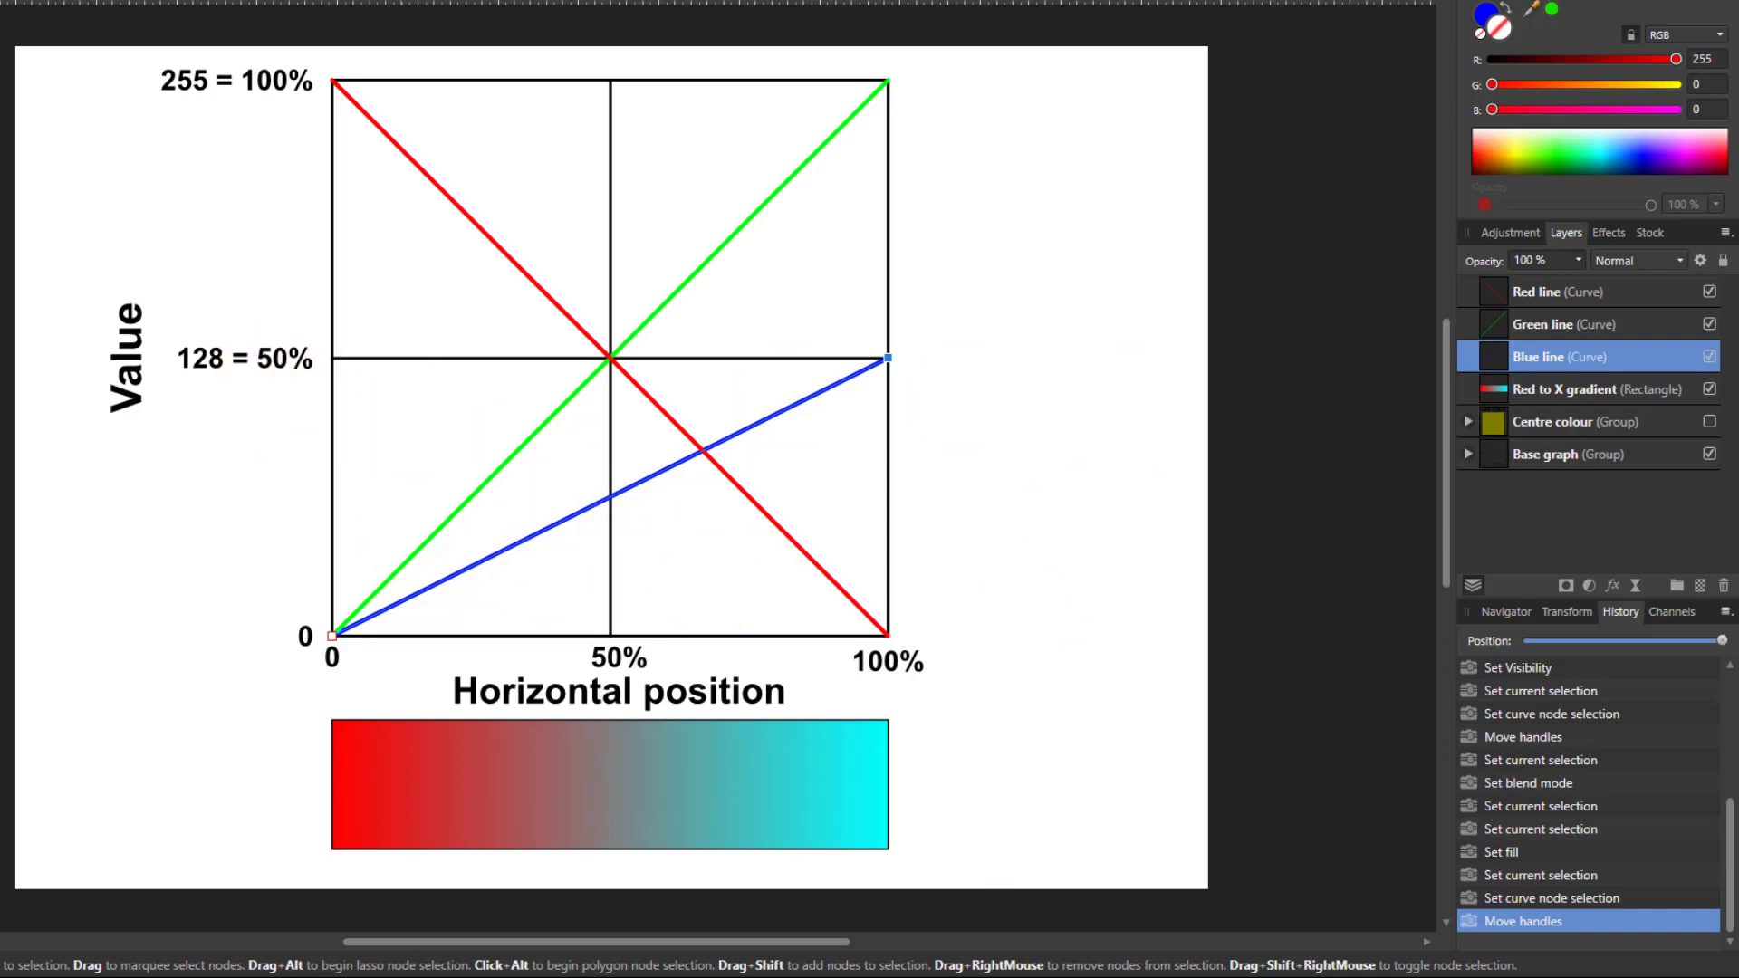
pyautogui.press('g')
pyautogui.click(737, 784)
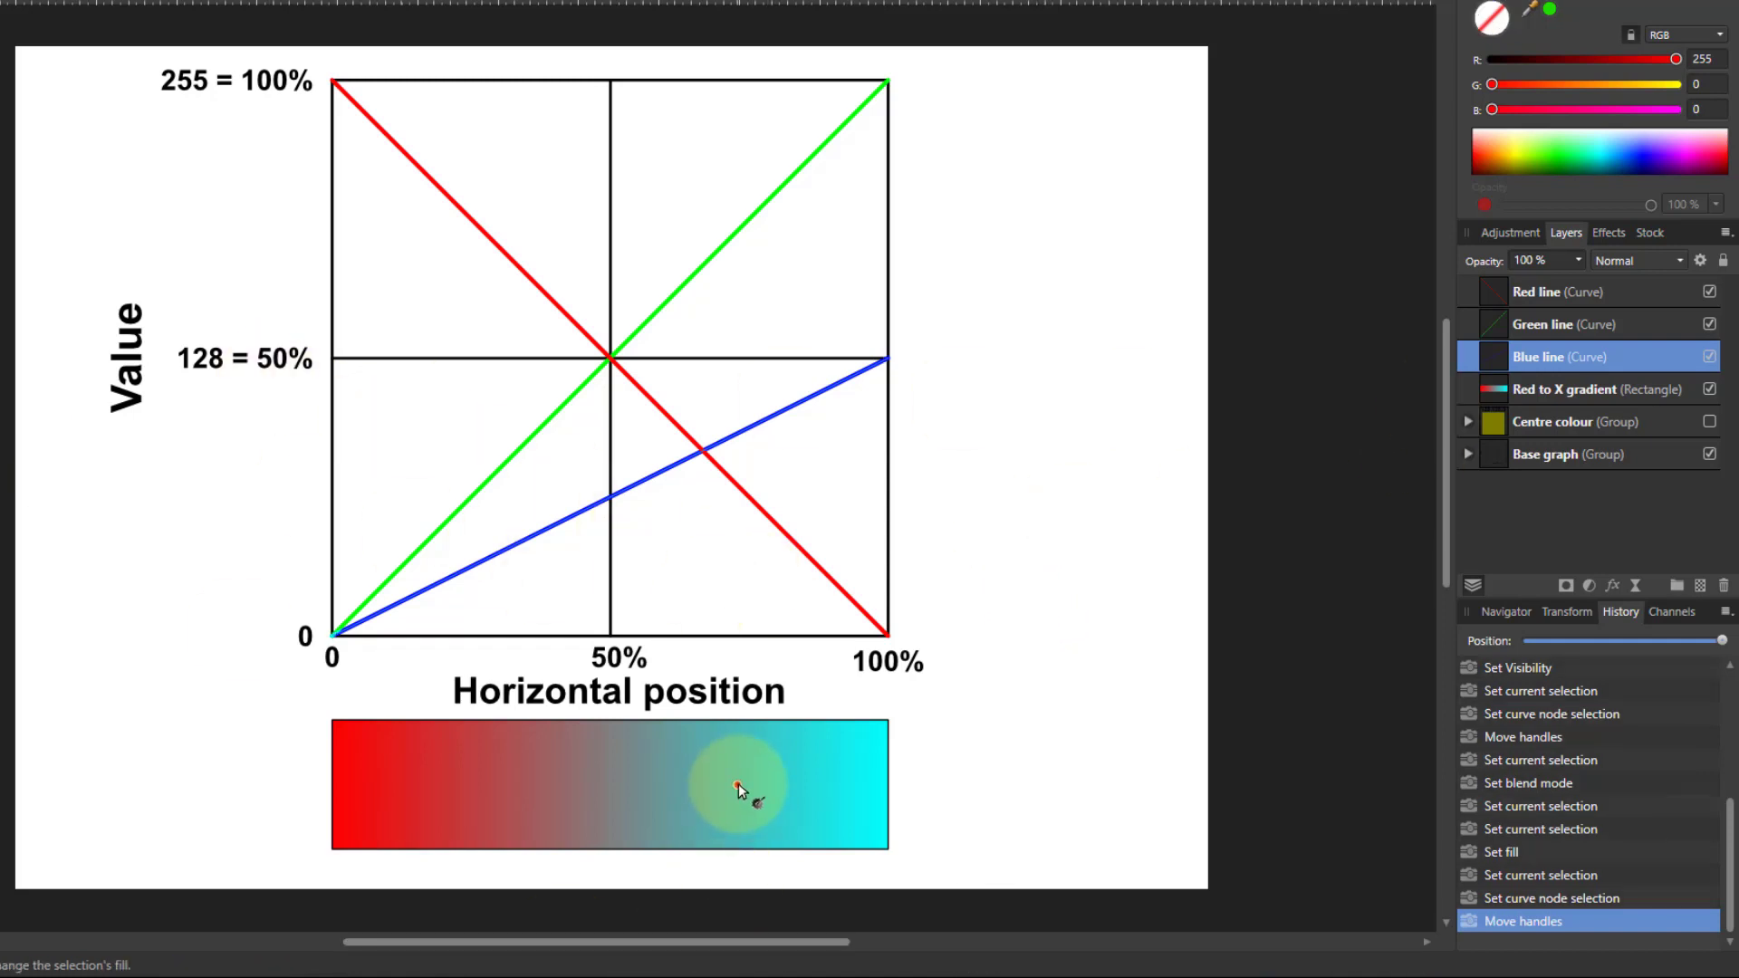
# Set the gradient's right stop to mint green (0, 255, 128) by lowering blue to 128
pyautogui.click(889, 784)
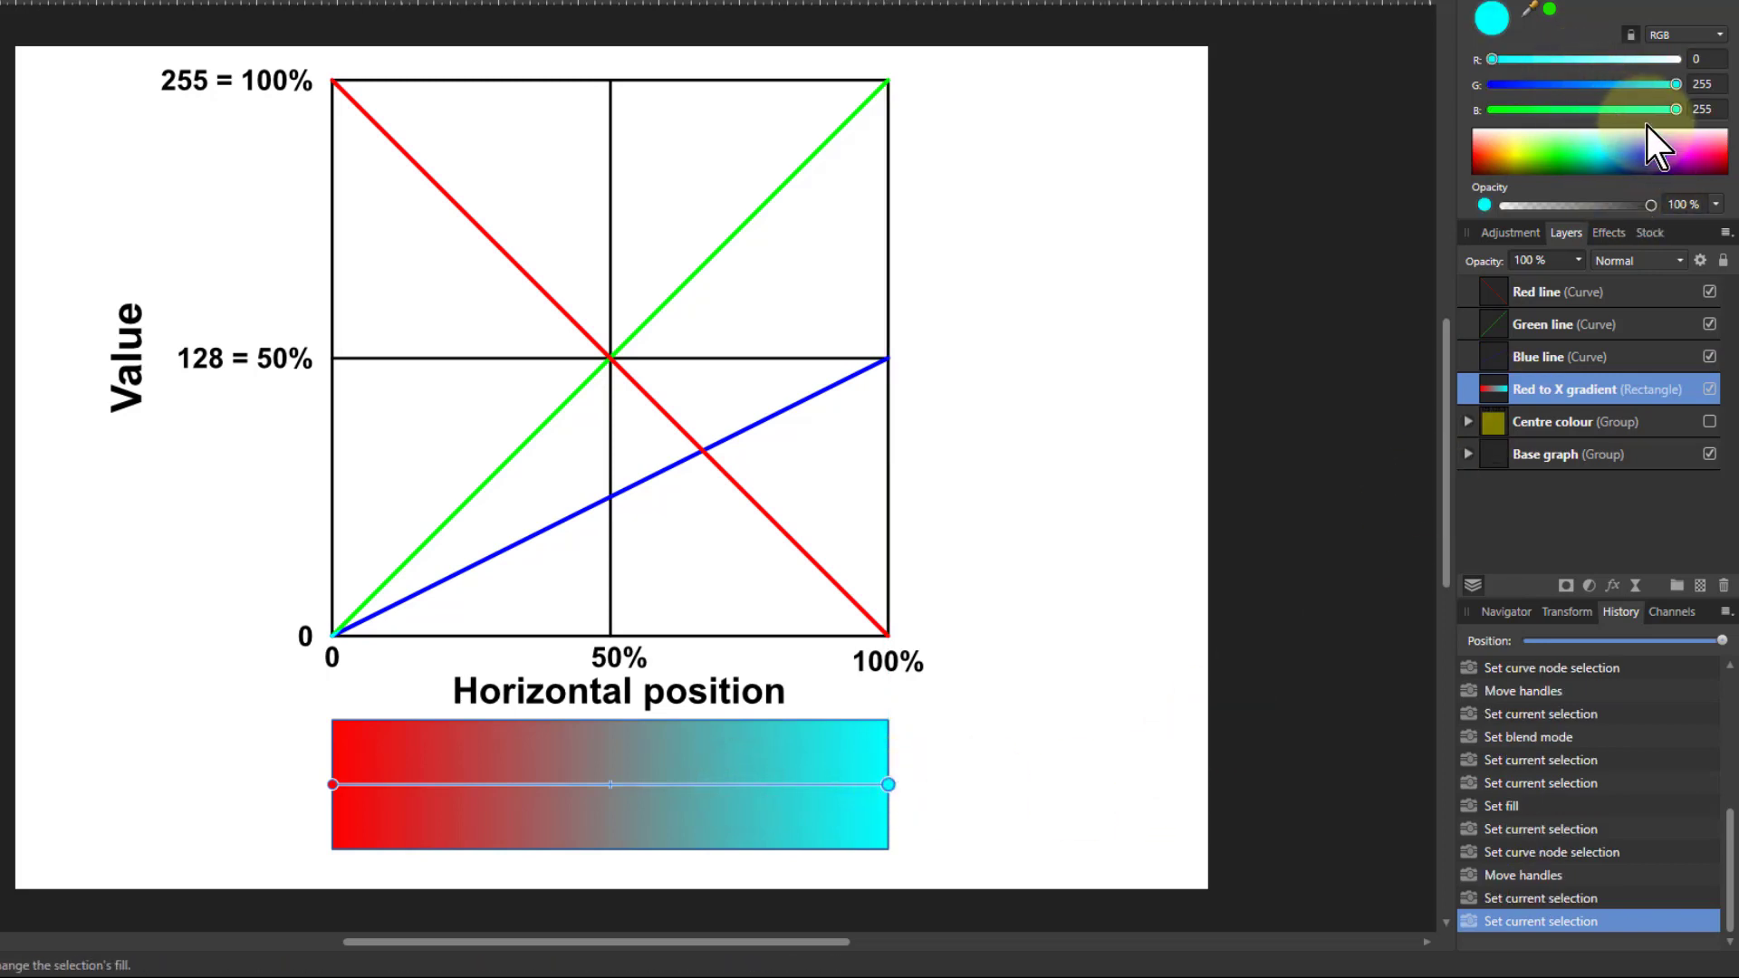
pyautogui.moveTo(1681, 111); pyautogui.dragTo(1585, 114)
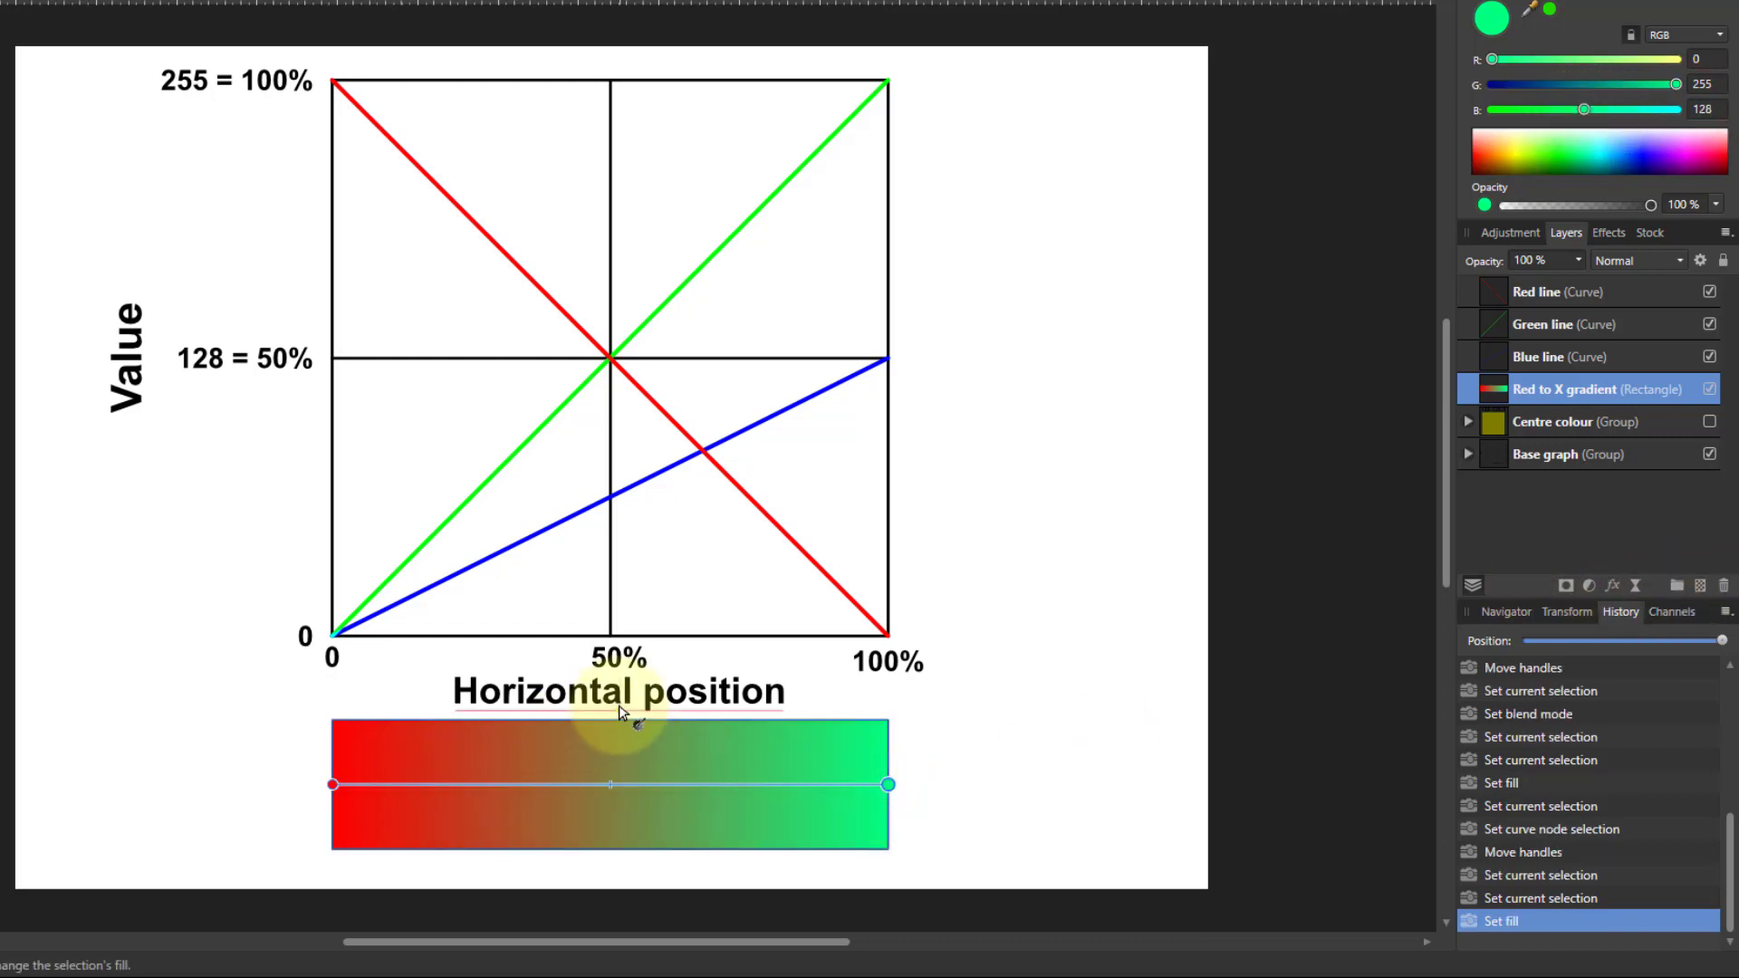
pyautogui.scroll(5, 578, 757)
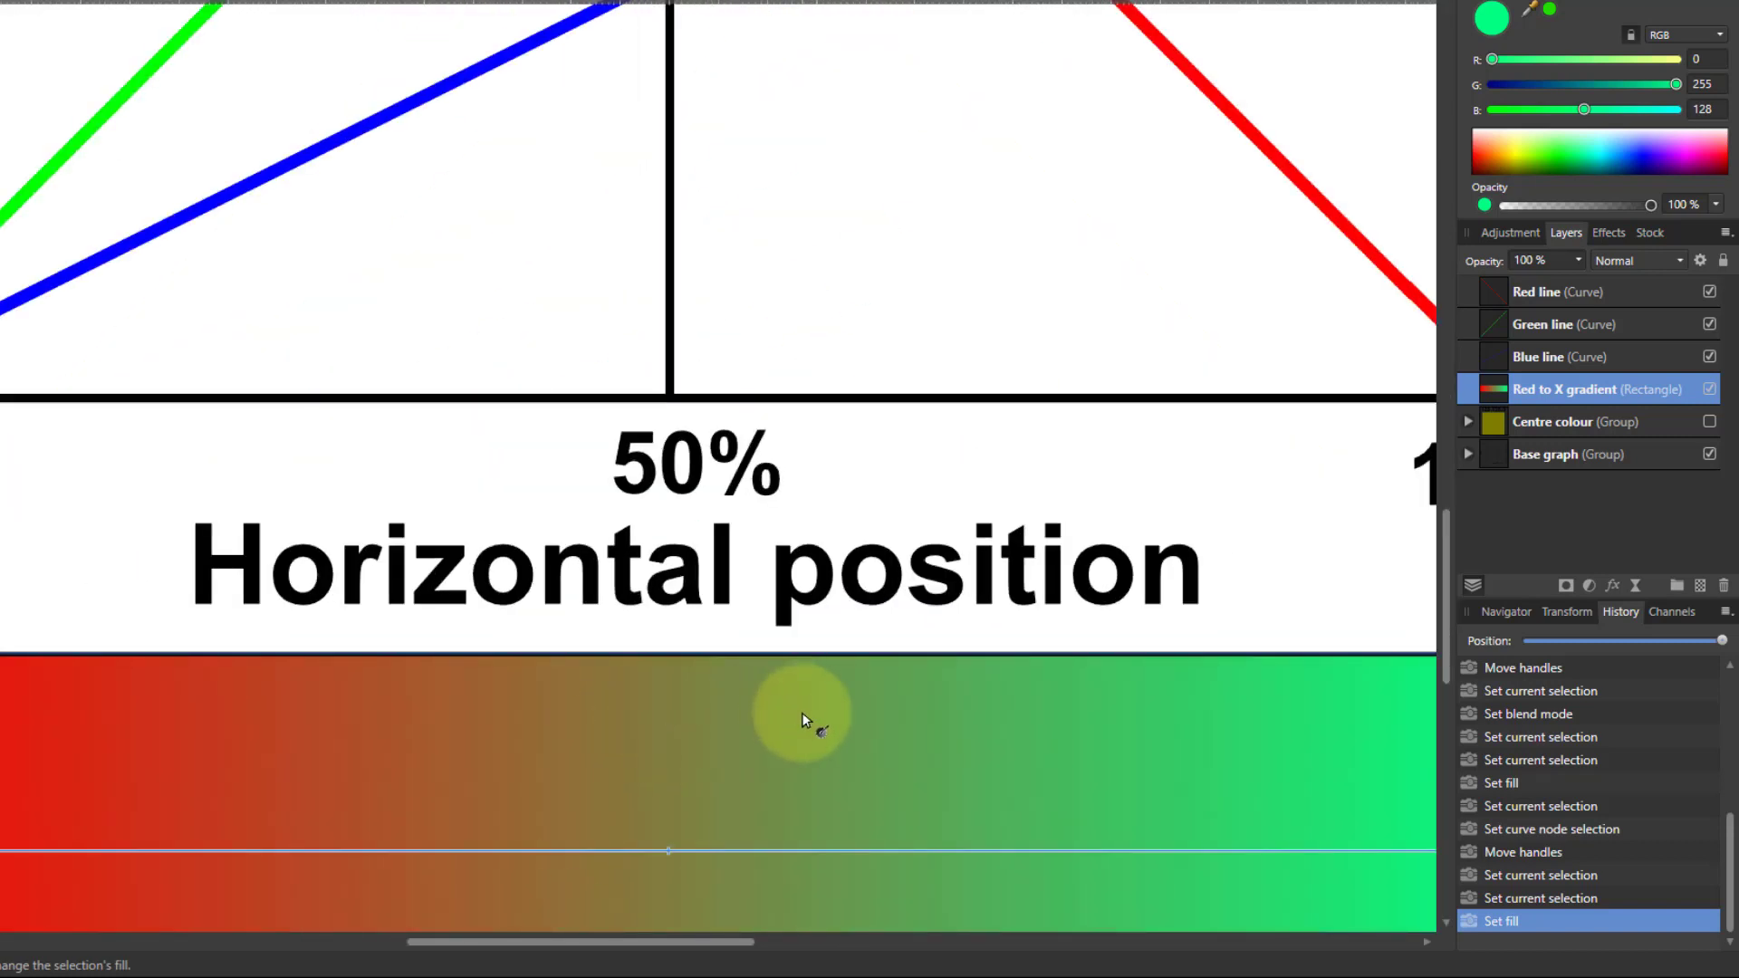
pyautogui.hotkey('ctrl', '0')
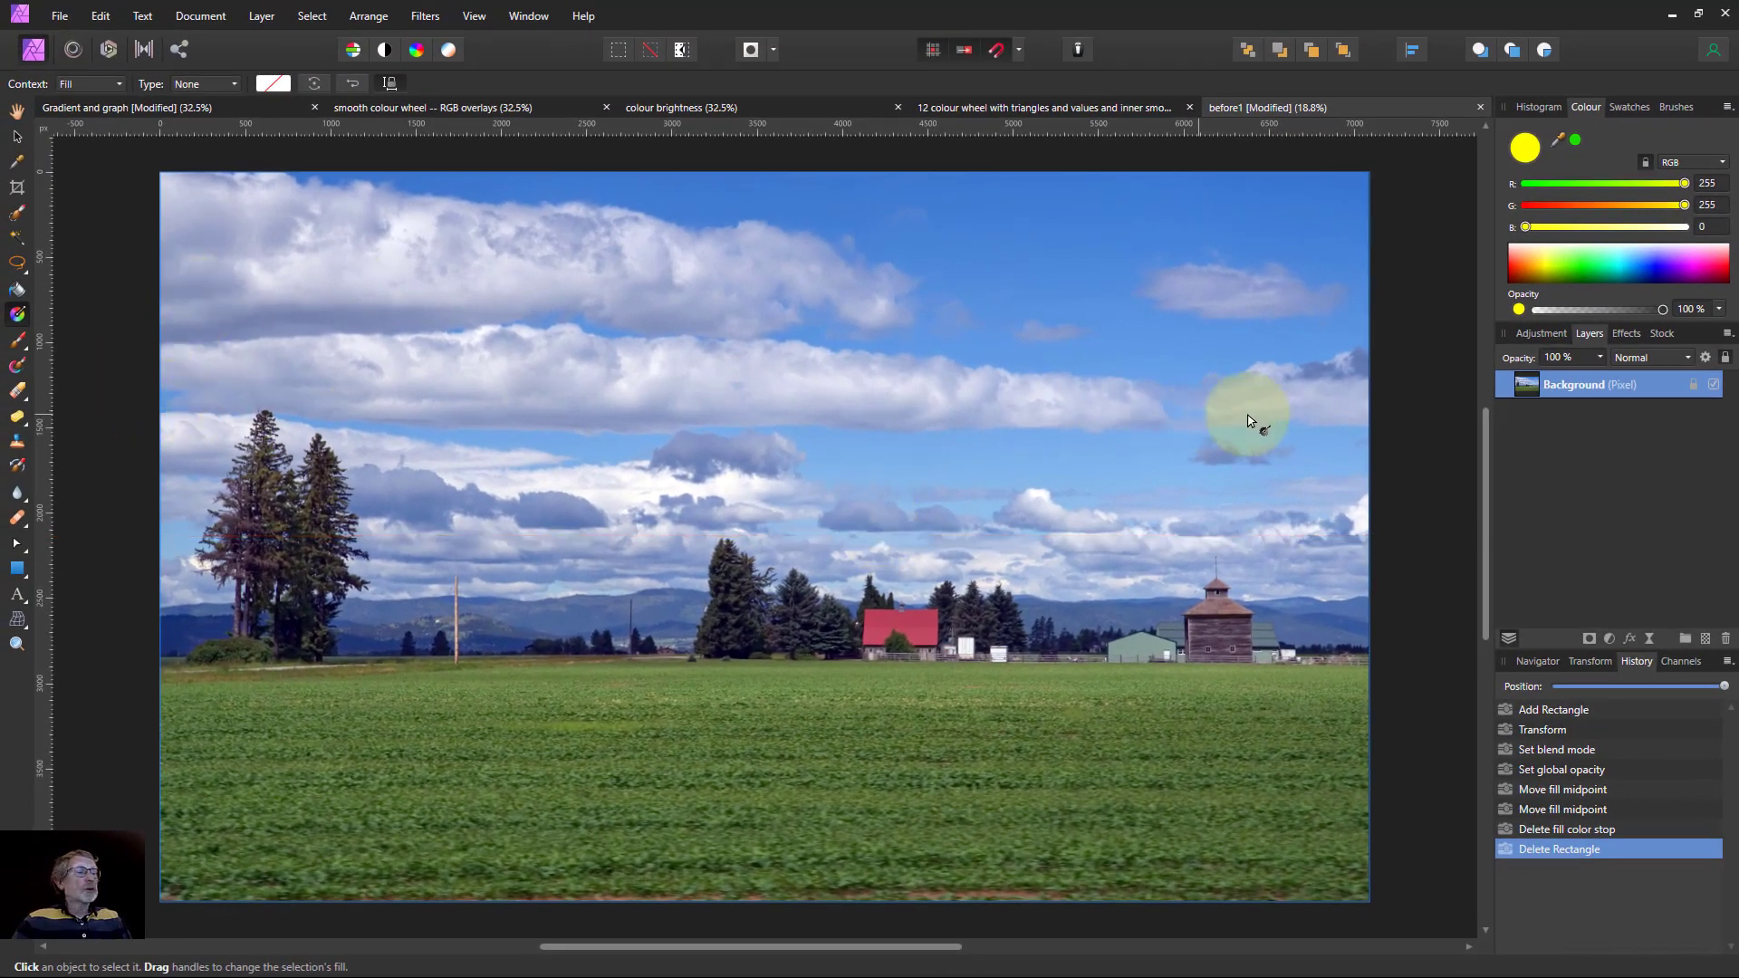
# Draw a rectangle over the whole landscape photo and give it a vertical linear gradient fill
pyautogui.click(17, 568)
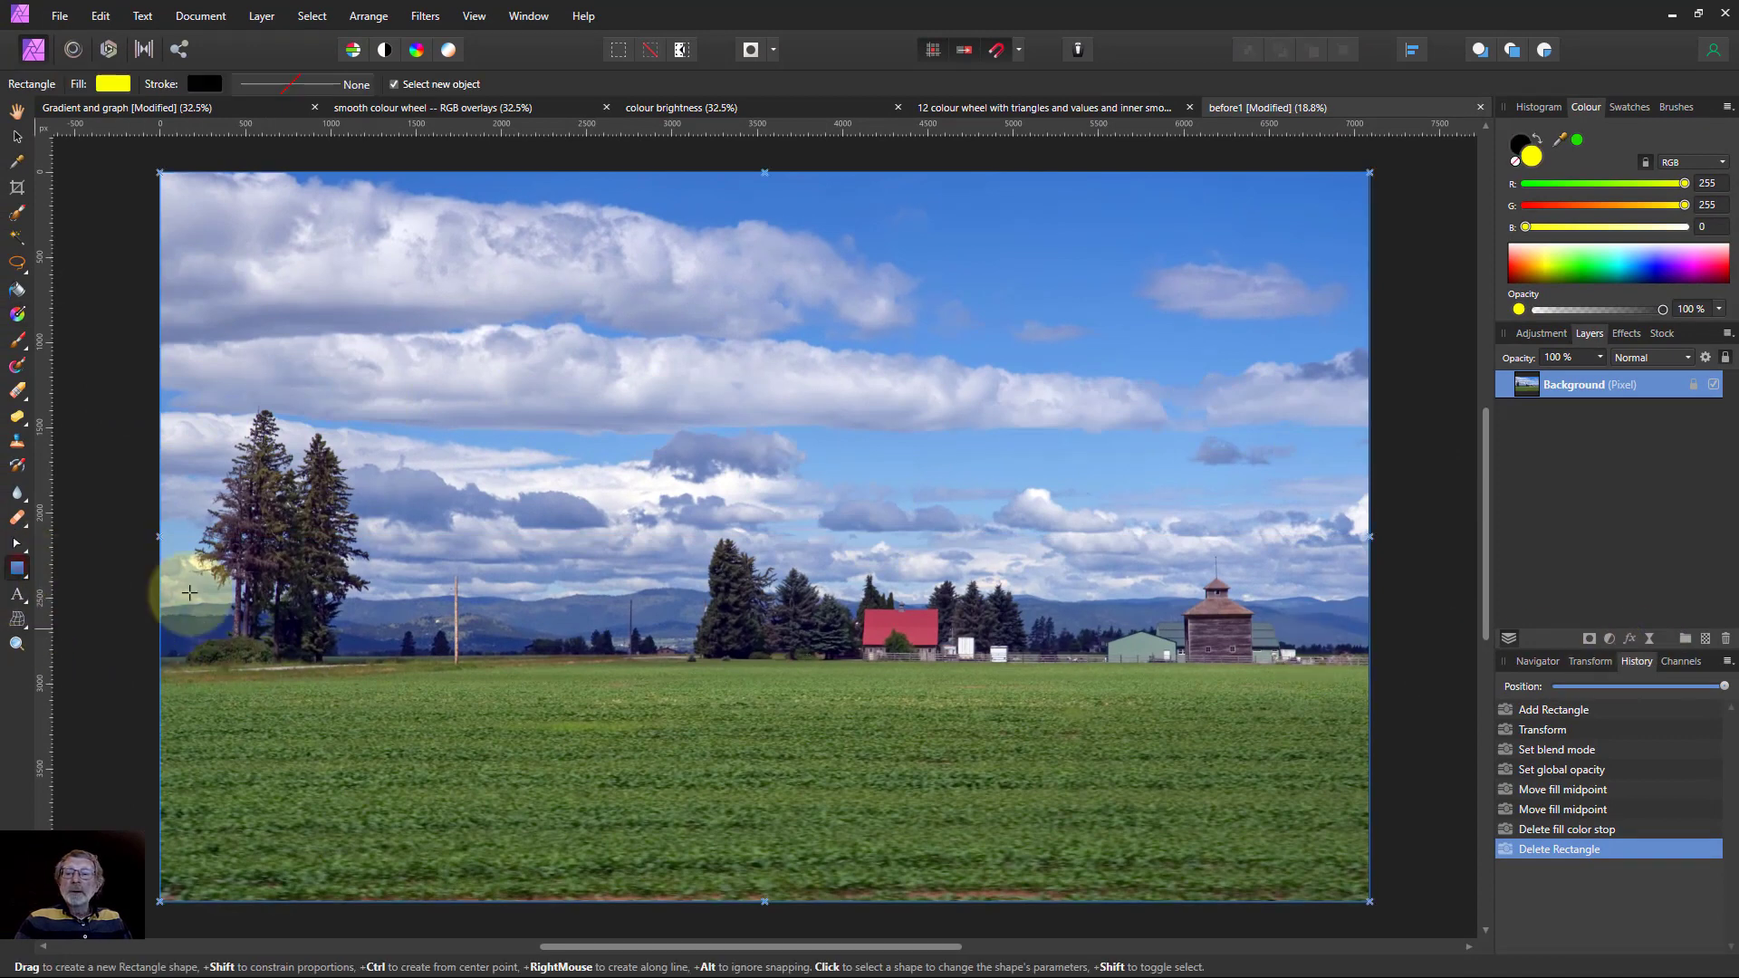
pyautogui.moveTo(161, 173); pyautogui.dragTo(1372, 897)
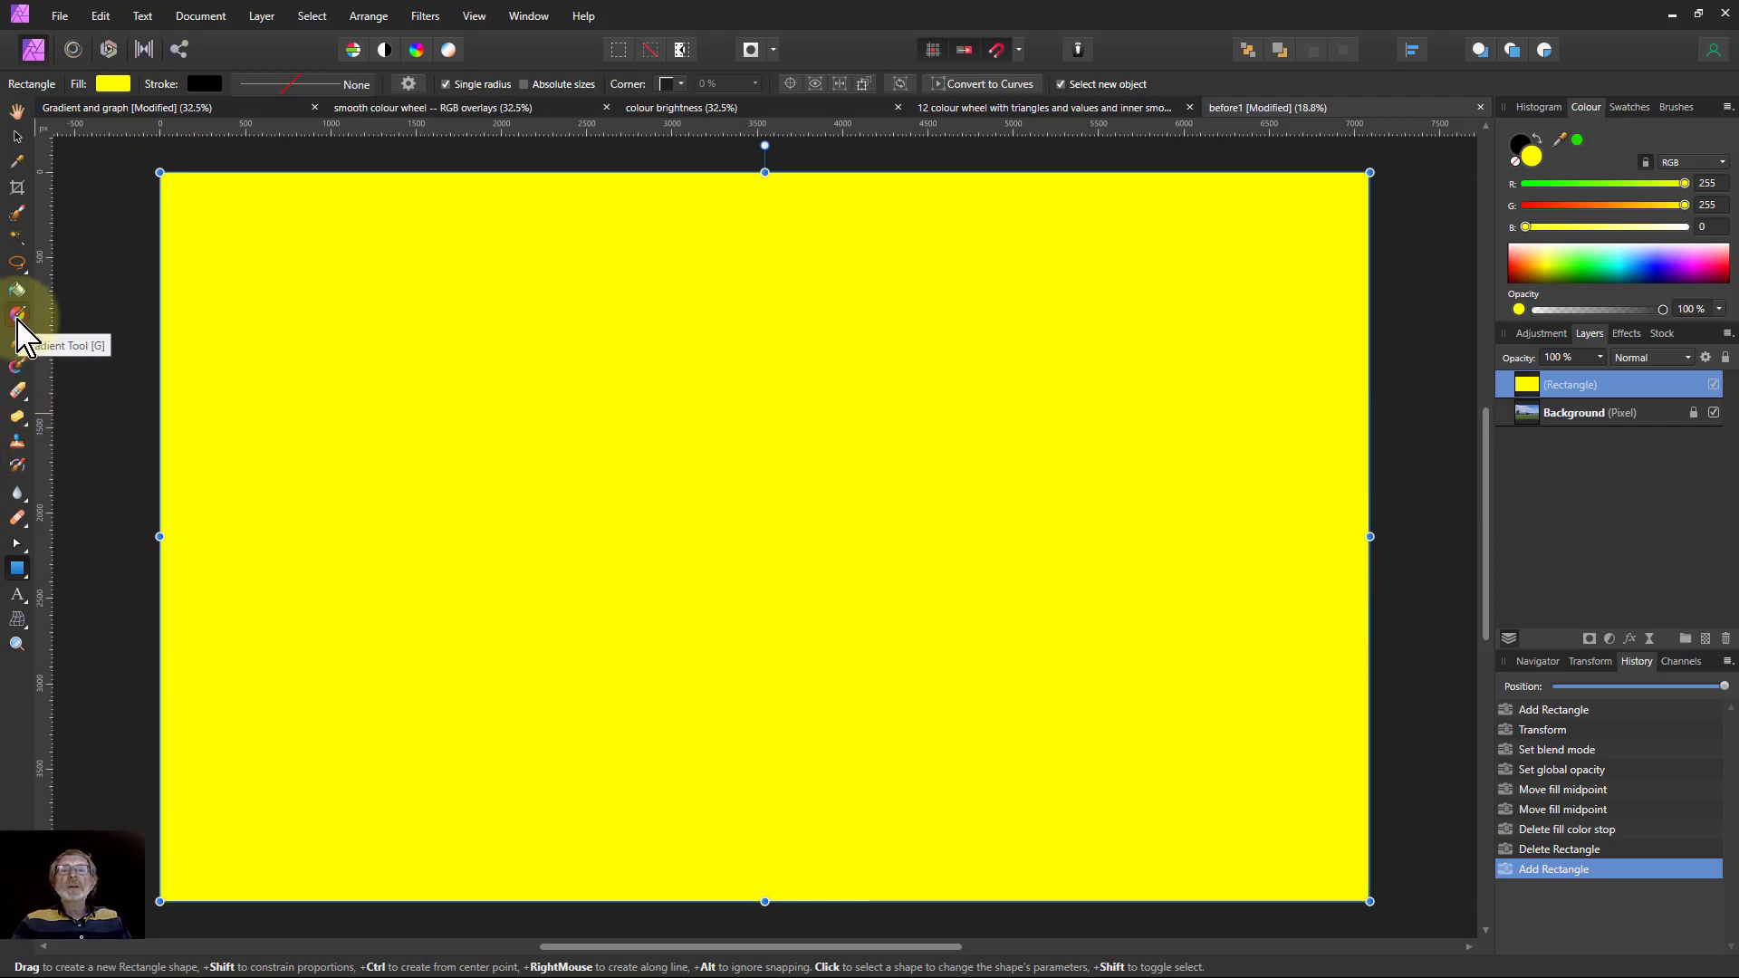
pyautogui.click(17, 314)
pyautogui.click(212, 84)
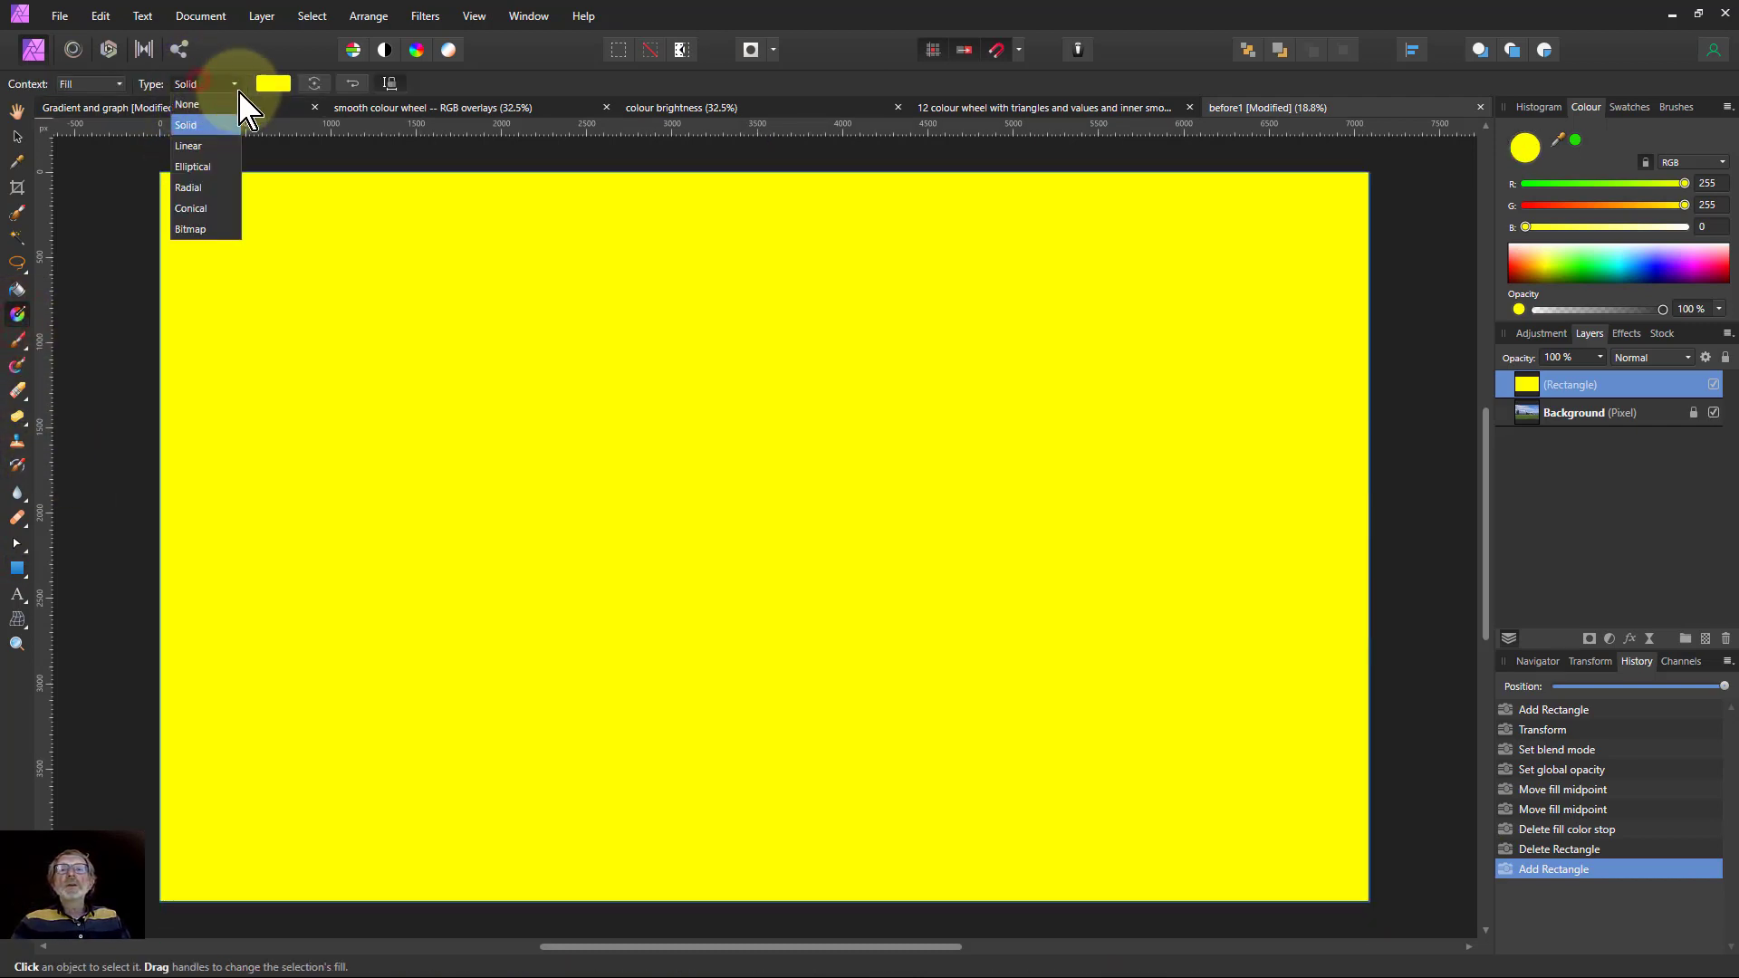
pyautogui.click(188, 146)
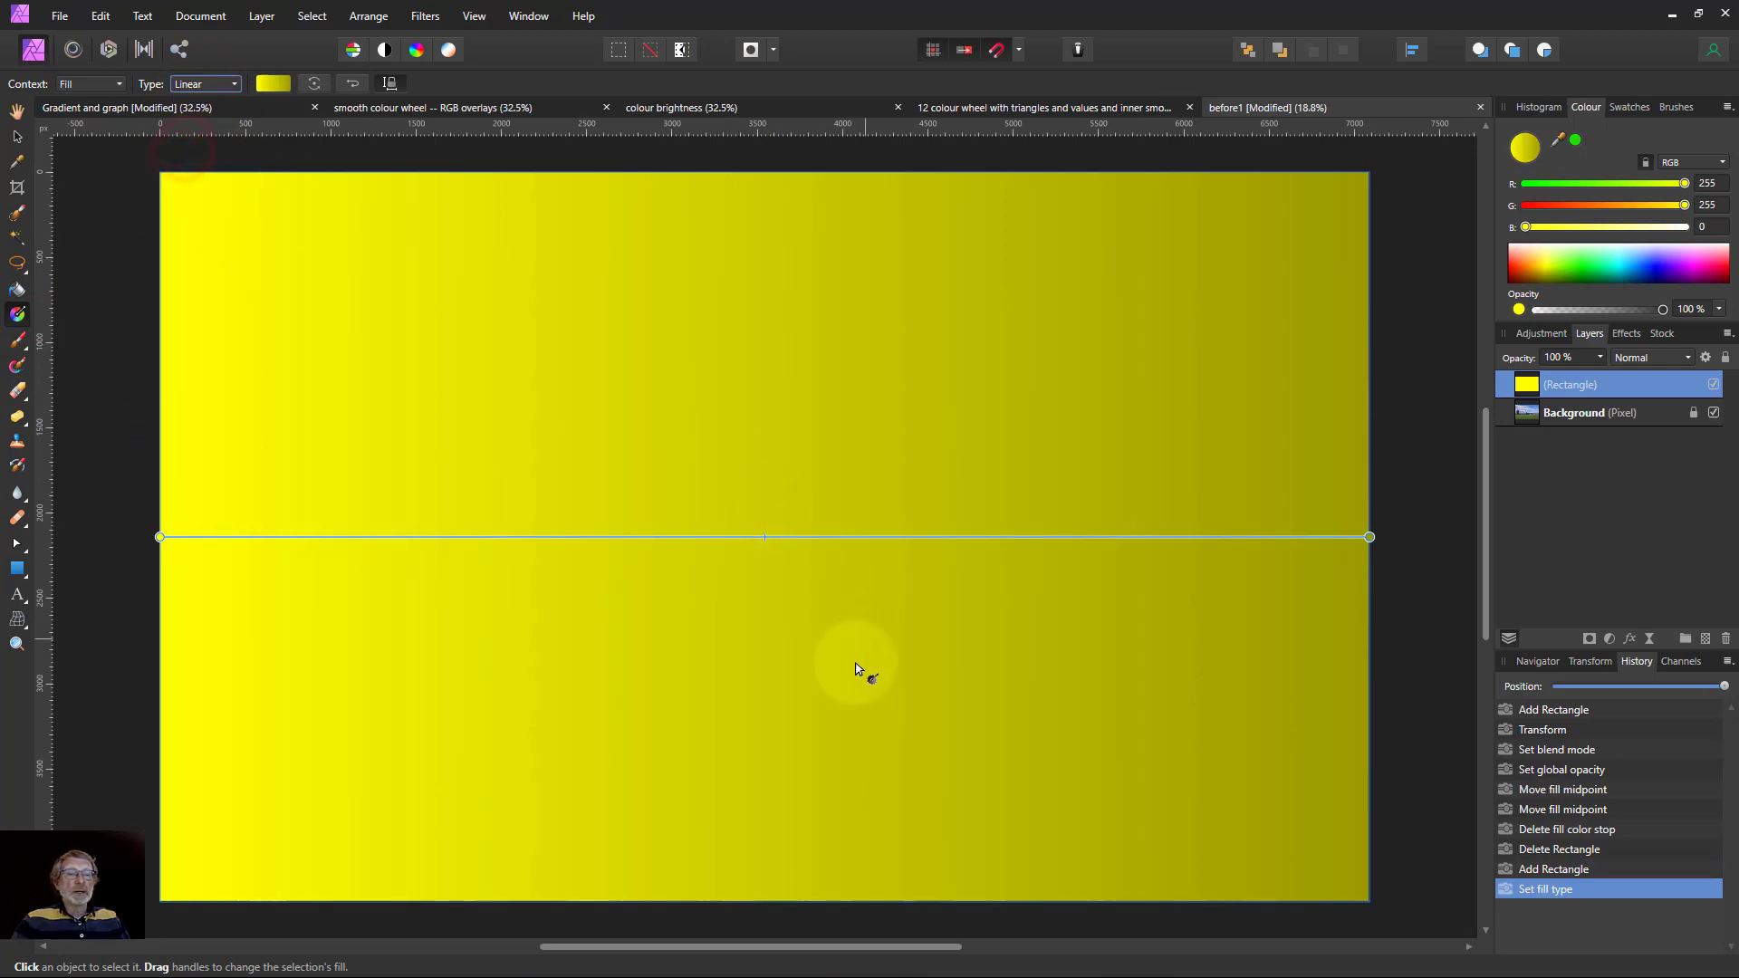
pyautogui.moveTo(787, 902); pyautogui.dragTo(783, 174)
# Make the gradient's bottom stop green and its top stop blue
pyautogui.click(787, 902)
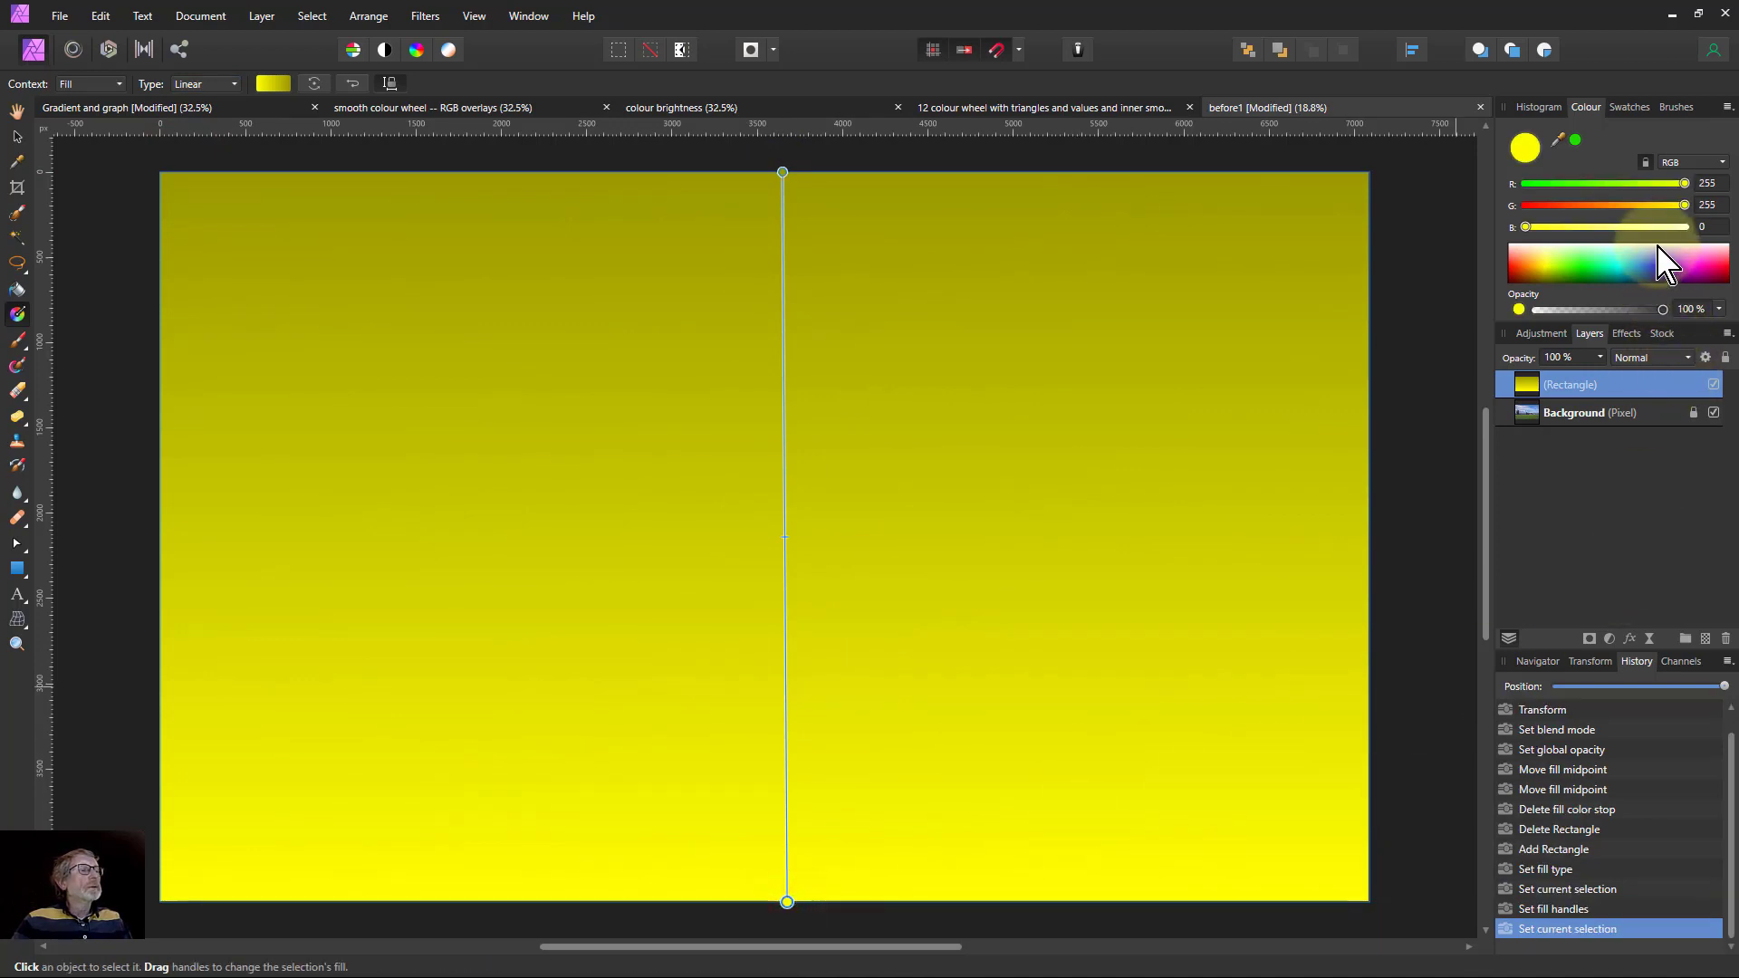
pyautogui.moveTo(1685, 183); pyautogui.dragTo(1499, 201)
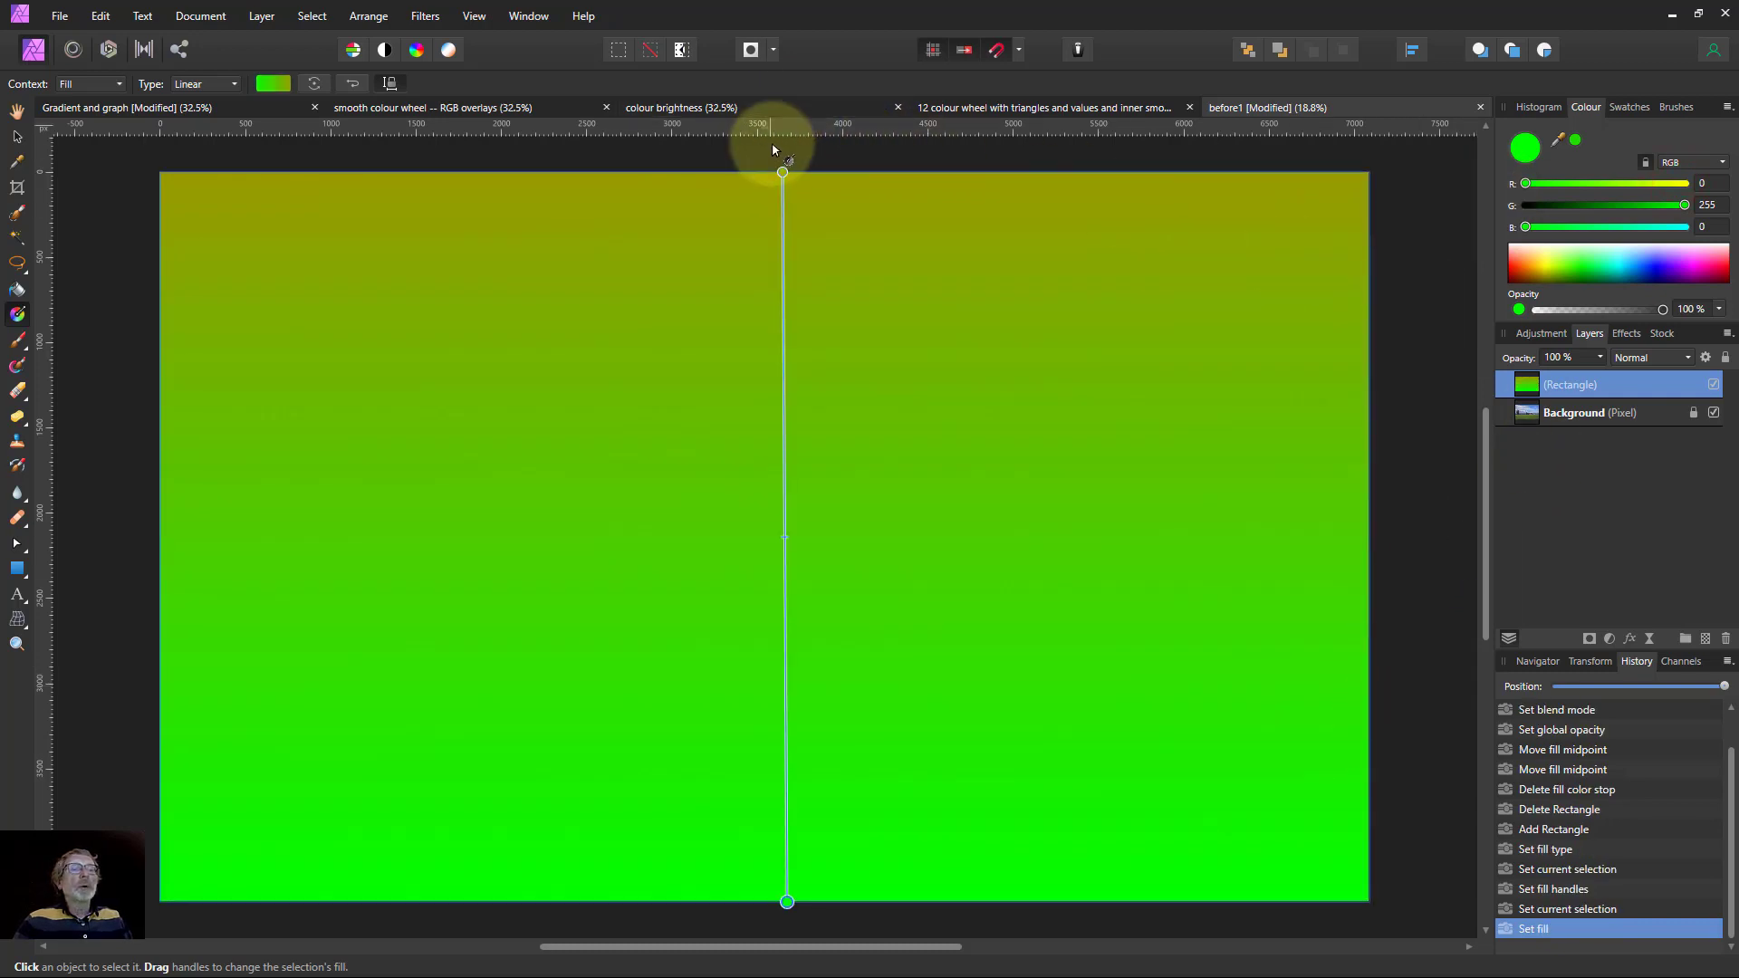
pyautogui.click(783, 171)
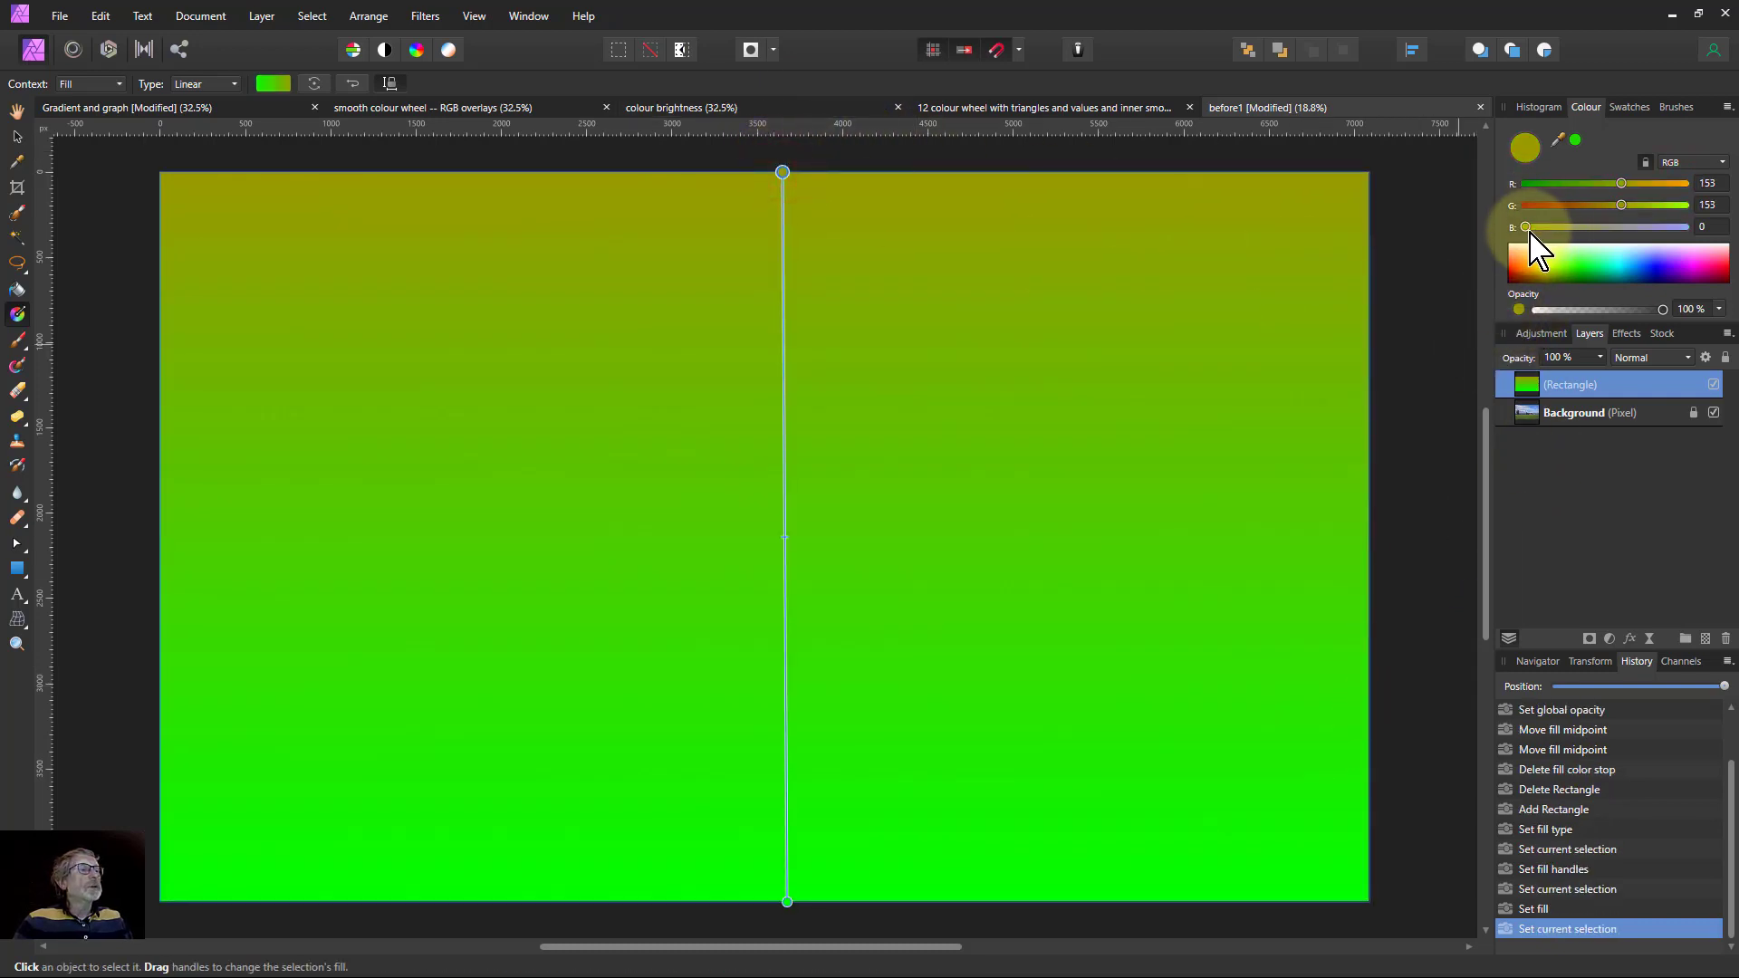
pyautogui.moveTo(1529, 233); pyautogui.dragTo(1611, 210)
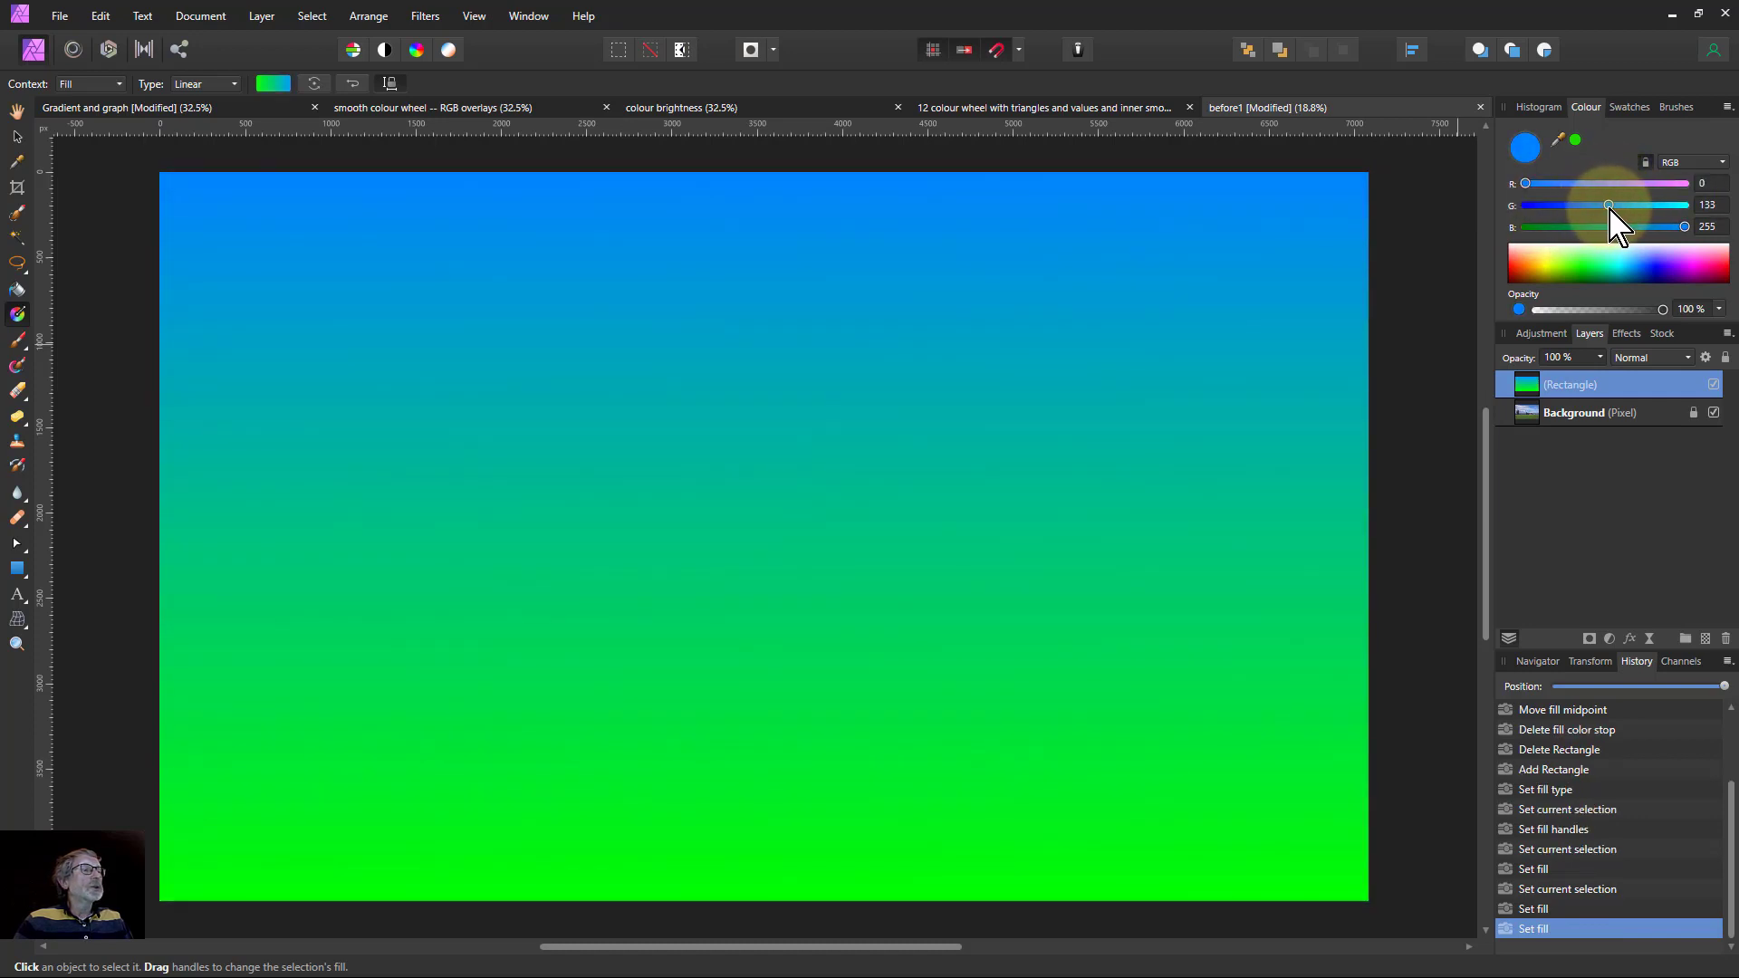
pyautogui.click(1526, 184)
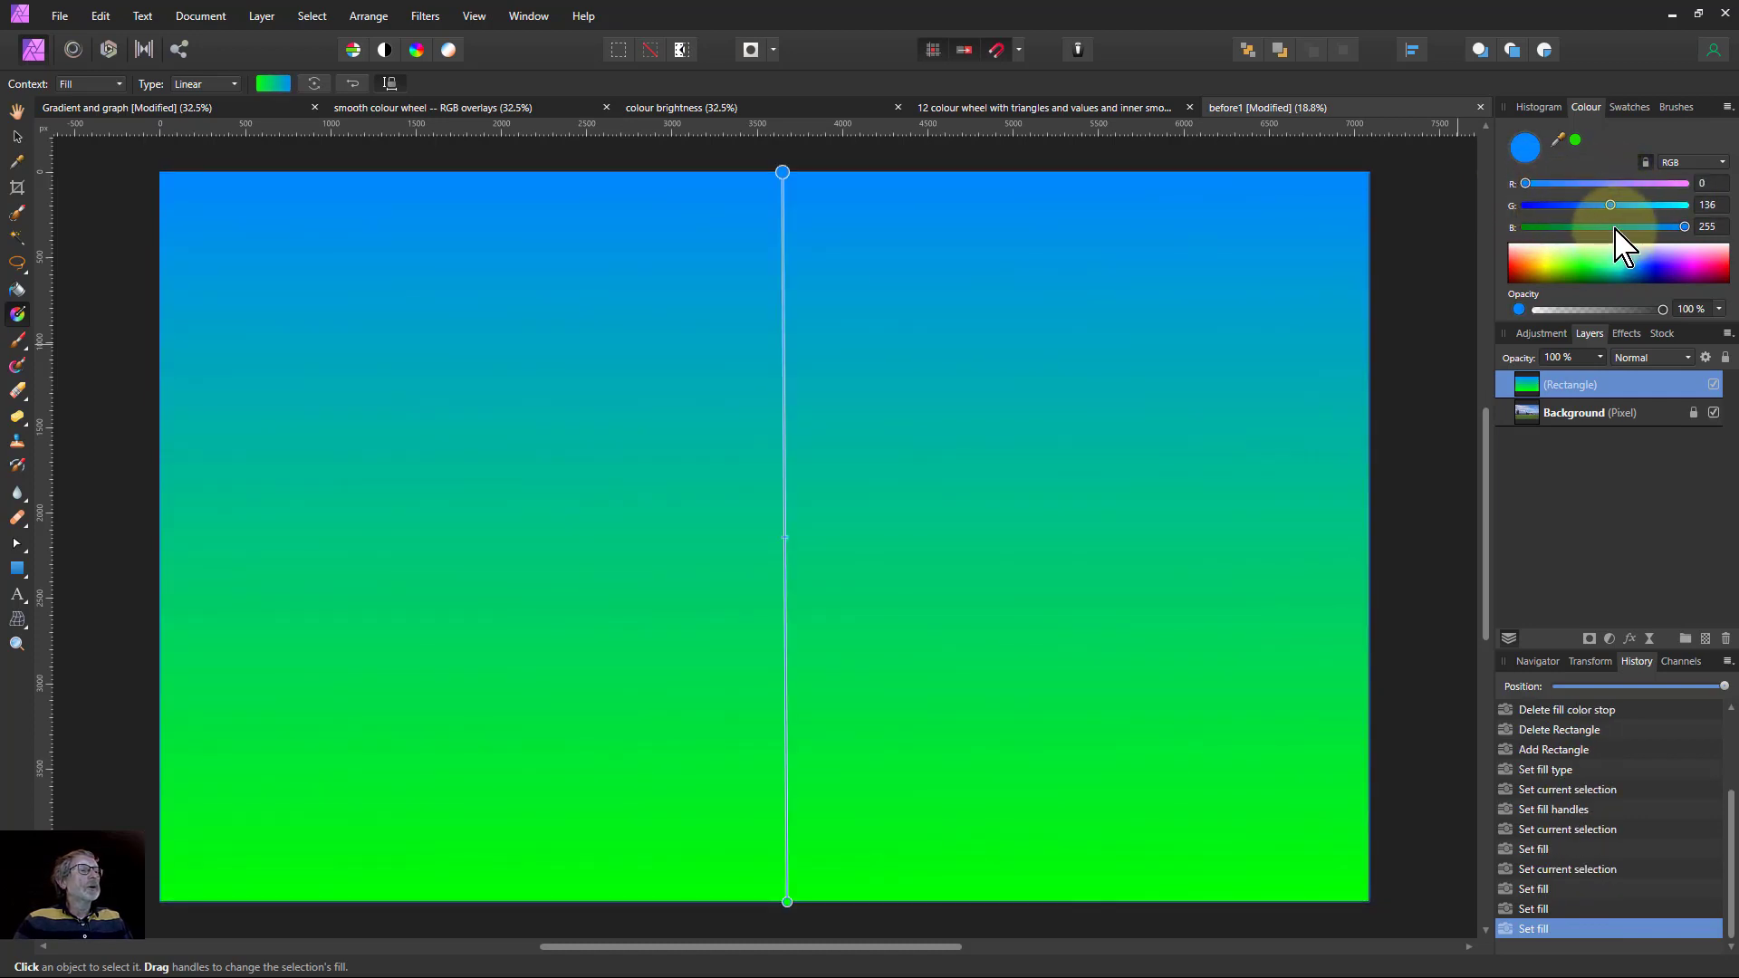
pyautogui.click(614, 388)
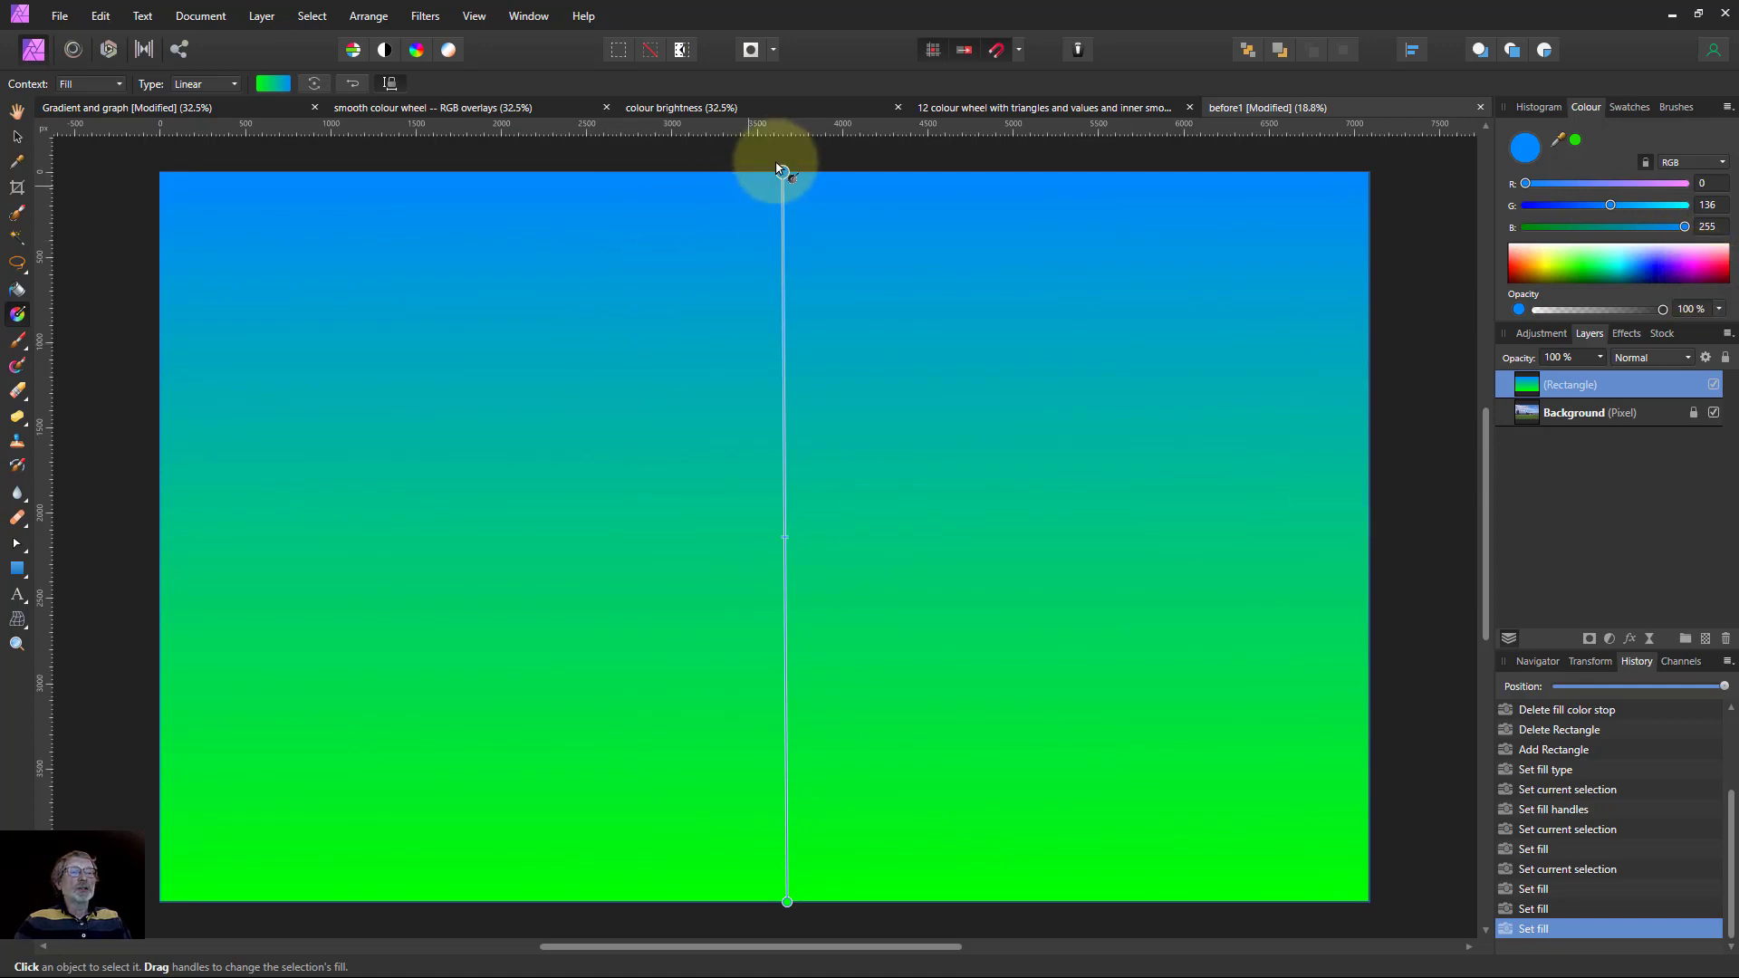
pyautogui.click(1638, 360)
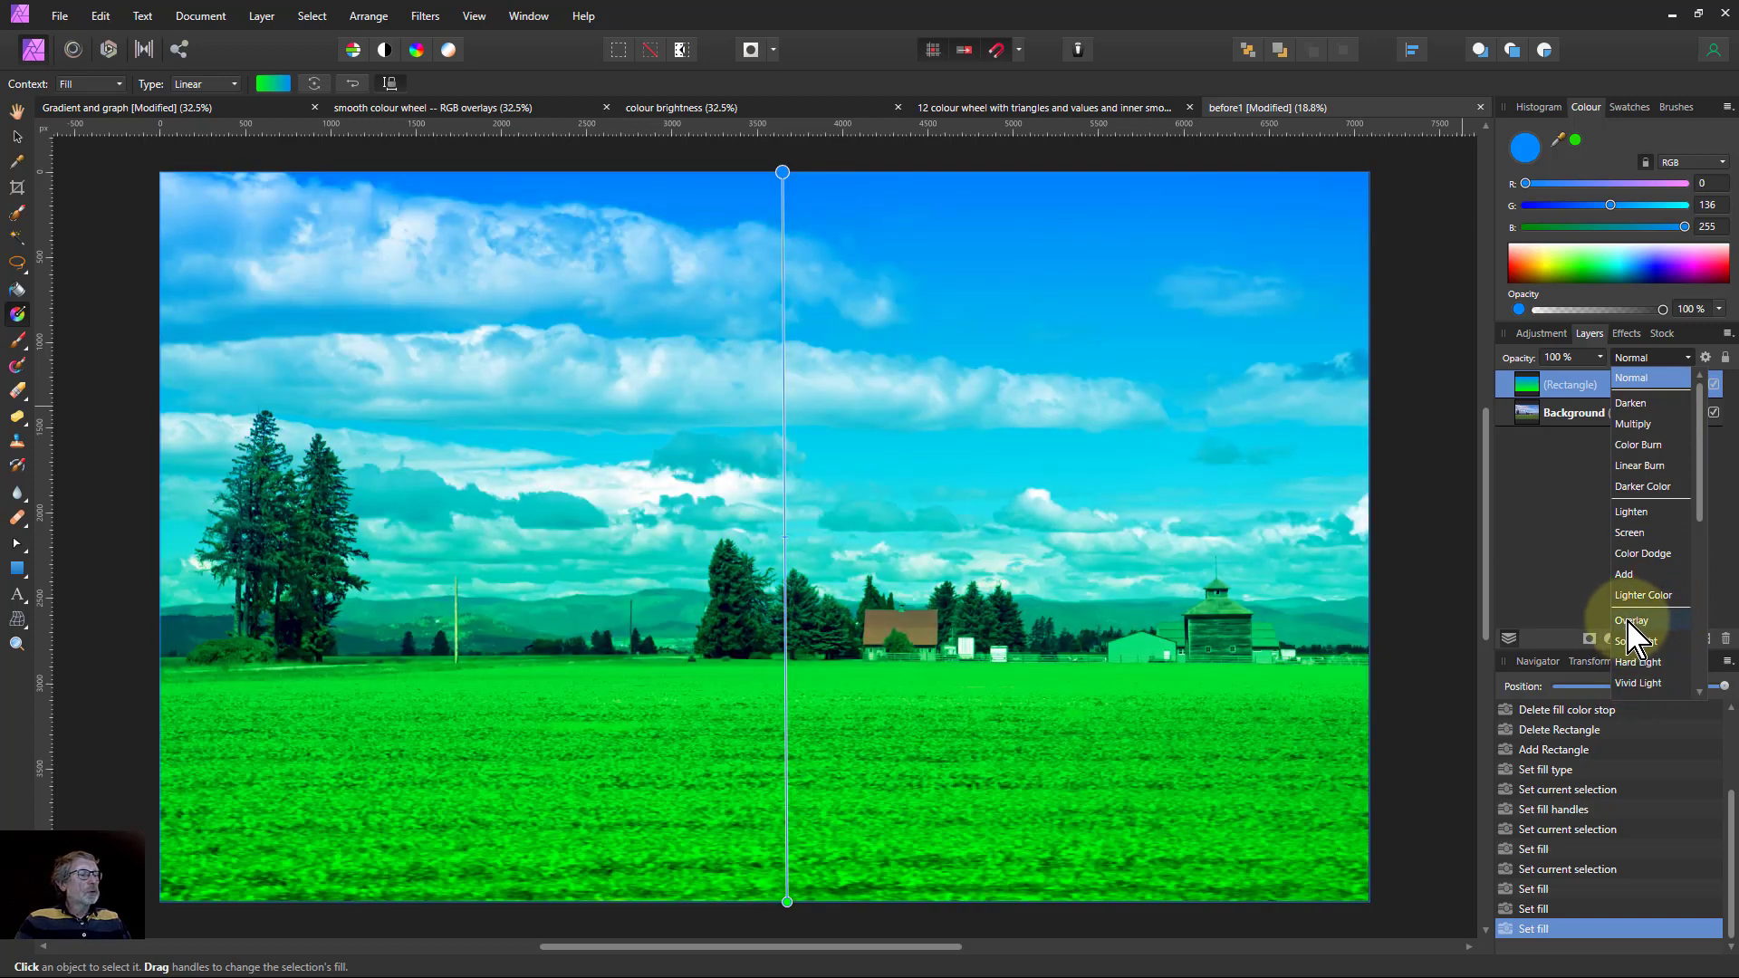
# Blend the gradient rectangle over the photo with Overlay mode, shift its midpoint, and set opacity to 46%
pyautogui.click(1630, 622)
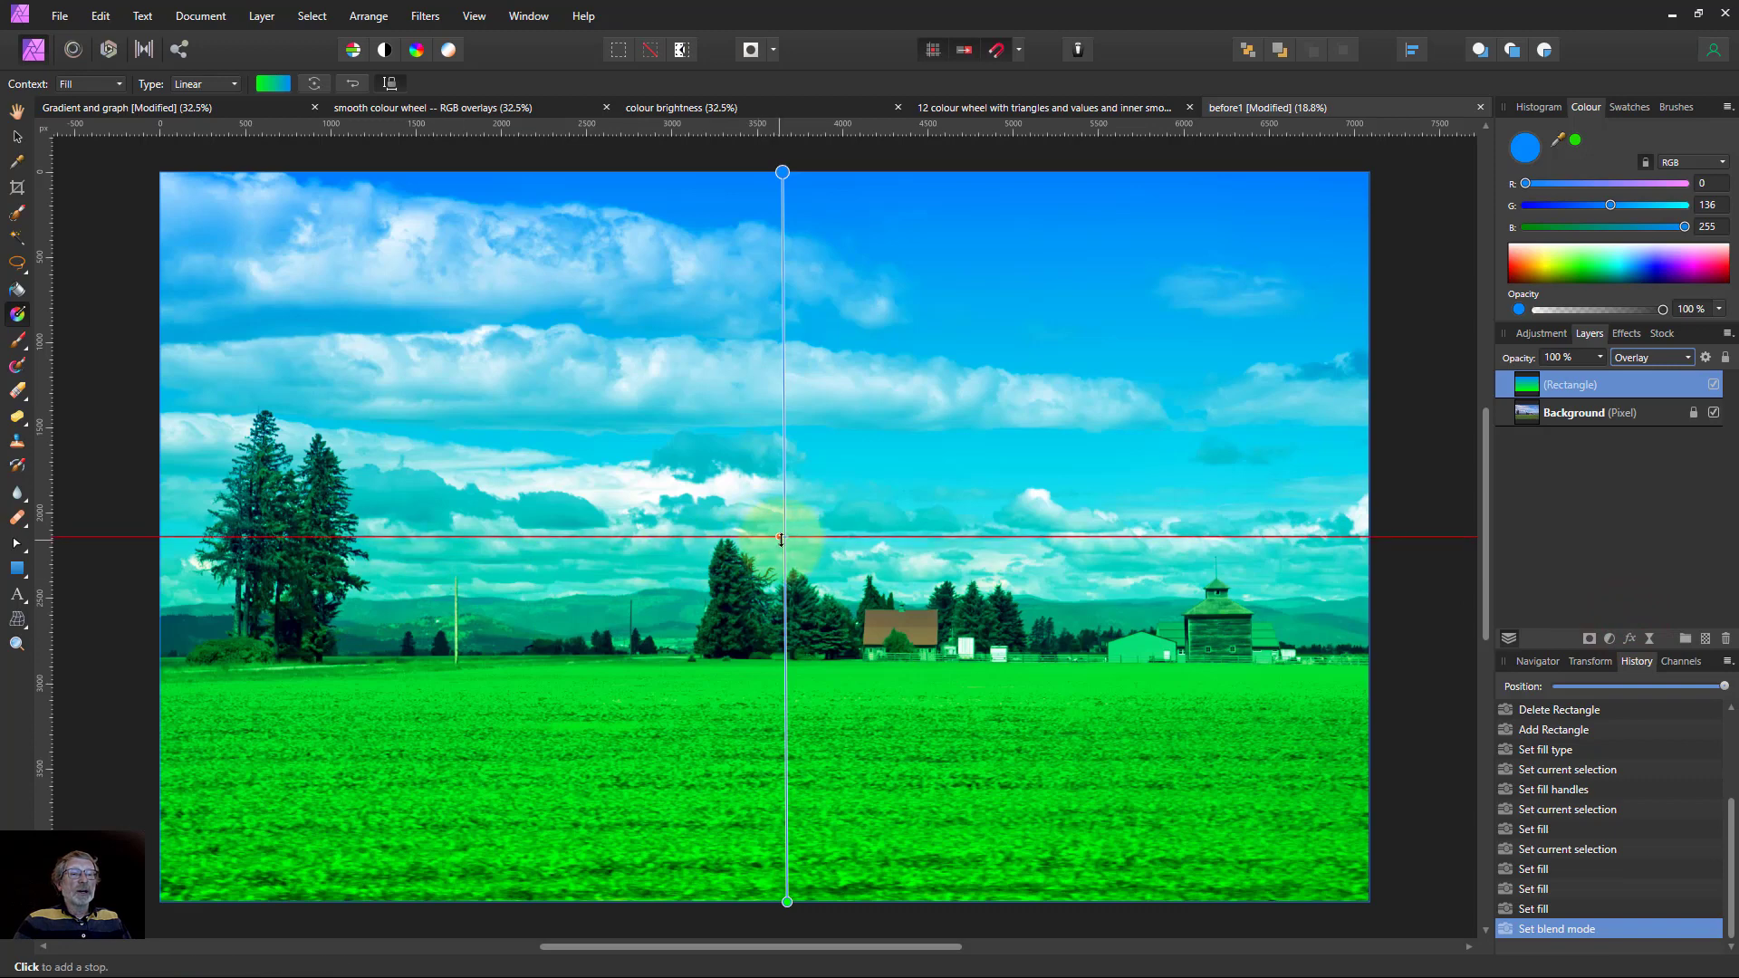
pyautogui.moveTo(785, 538); pyautogui.dragTo(787, 637)
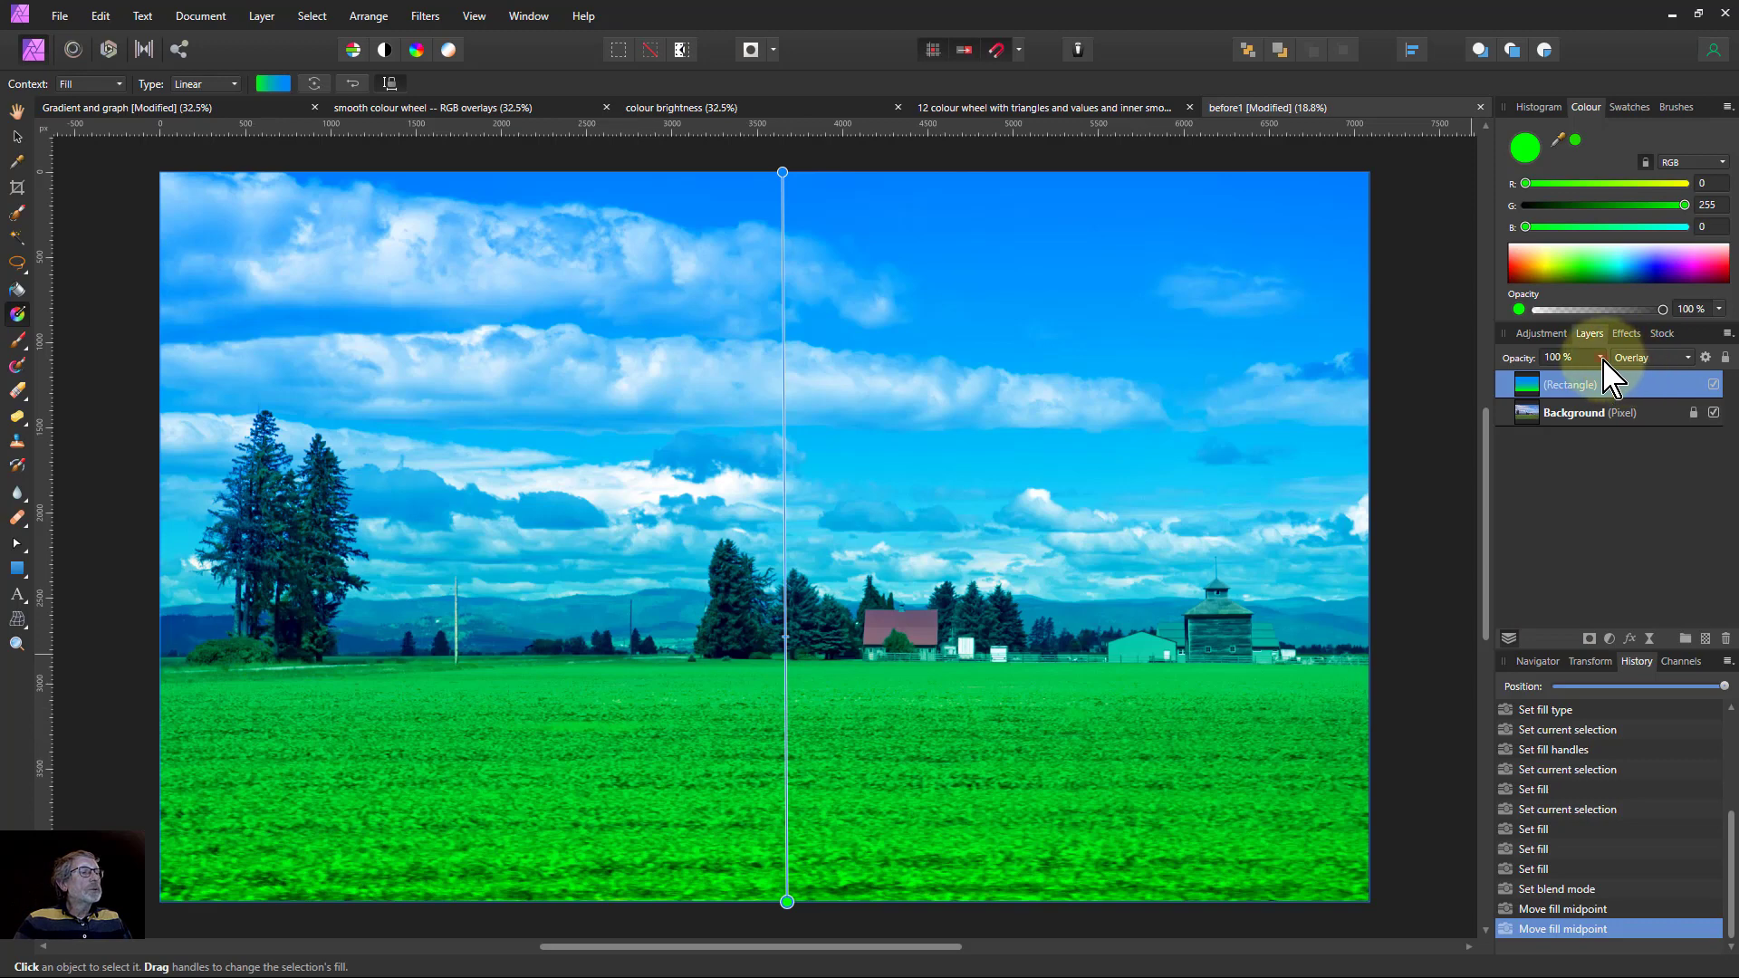
pyautogui.moveTo(1600, 357); pyautogui.dragTo(1516, 384)
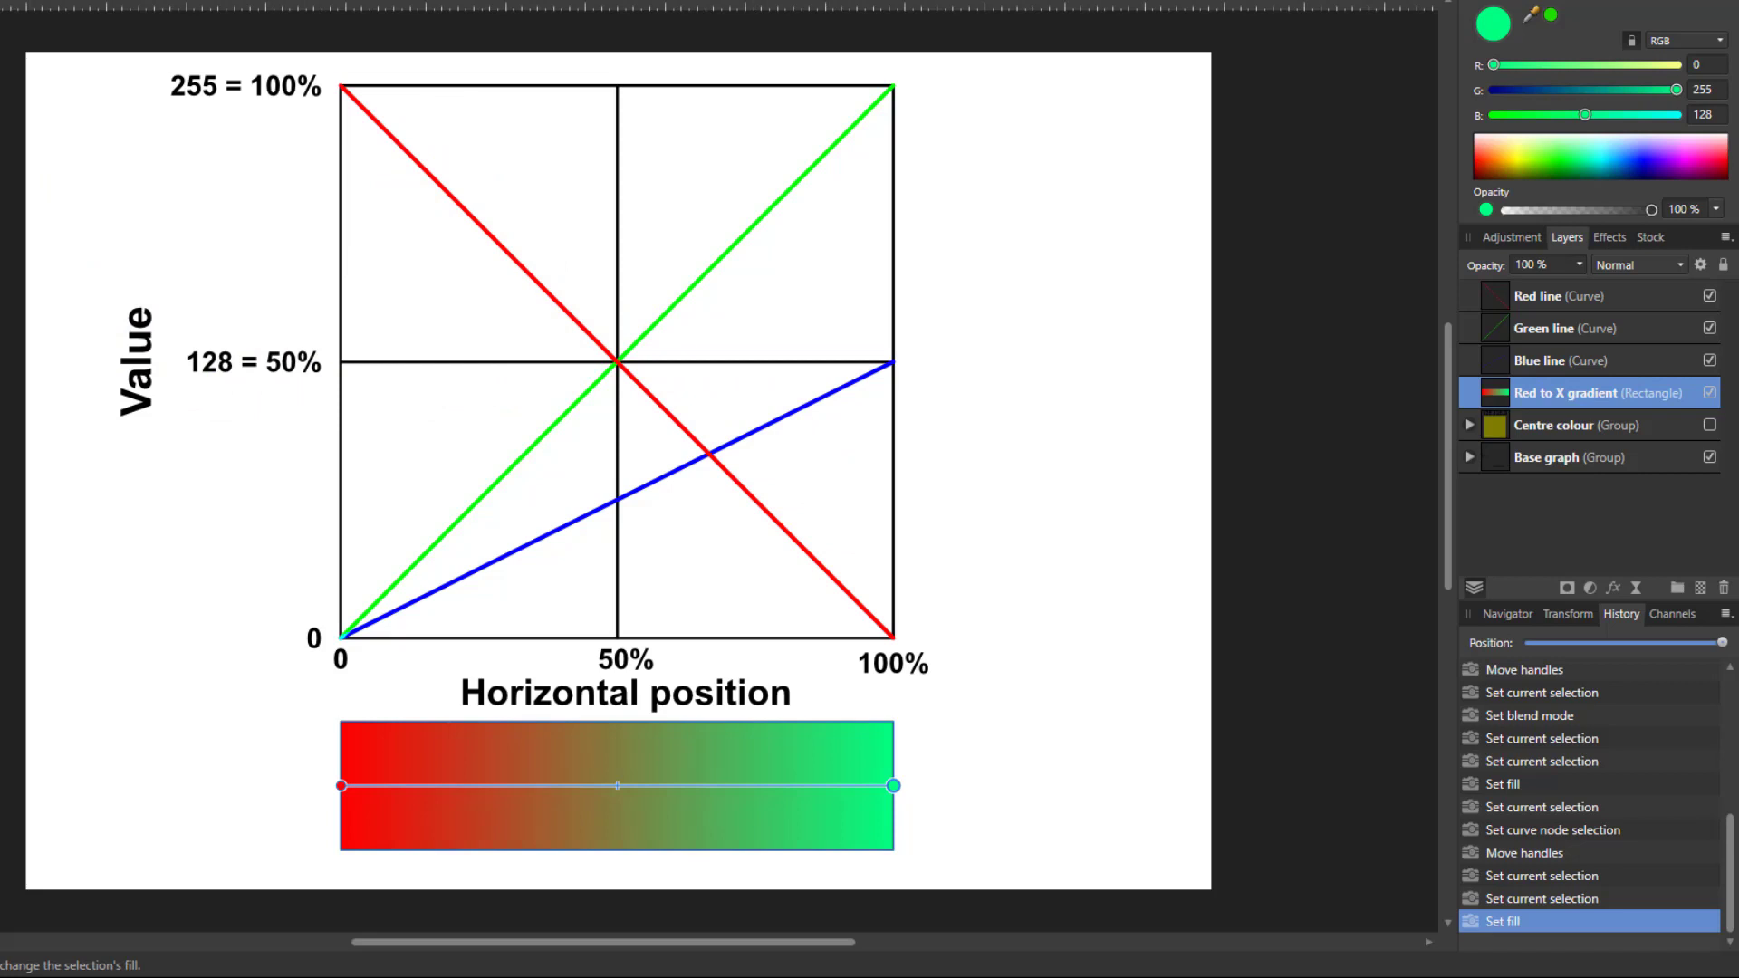
# Lower the green line's right end below 255 and raise its start above 0
pyautogui.press('v')
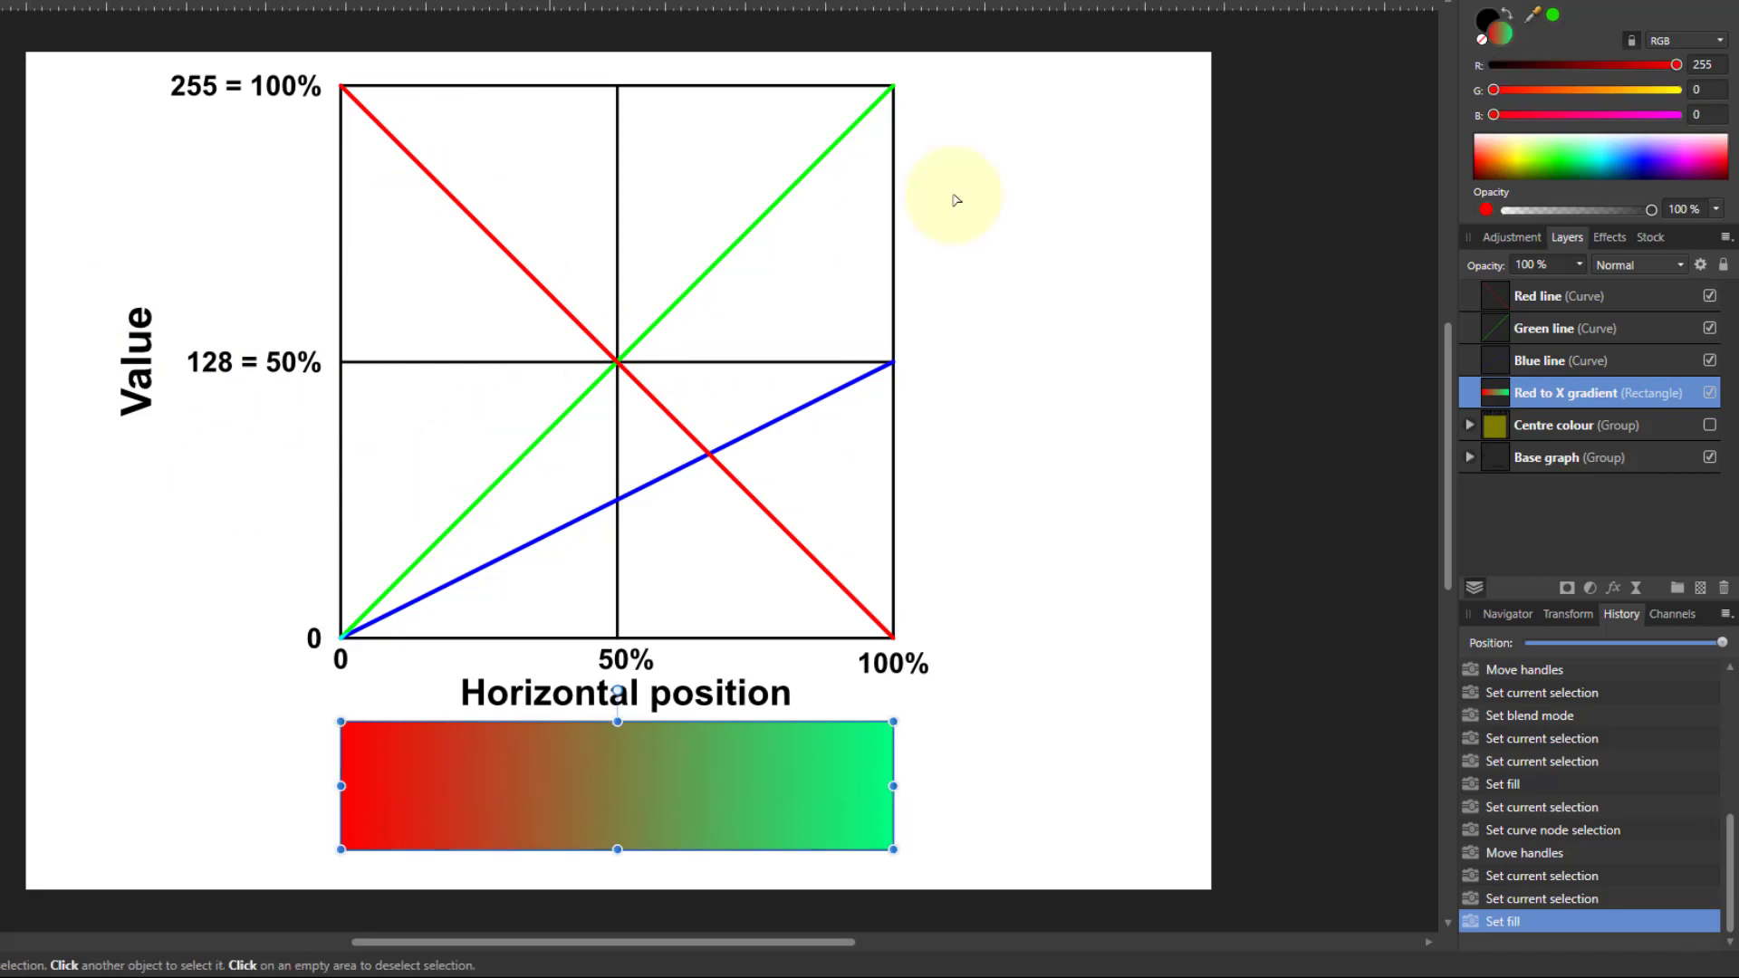
pyautogui.click(1493, 328)
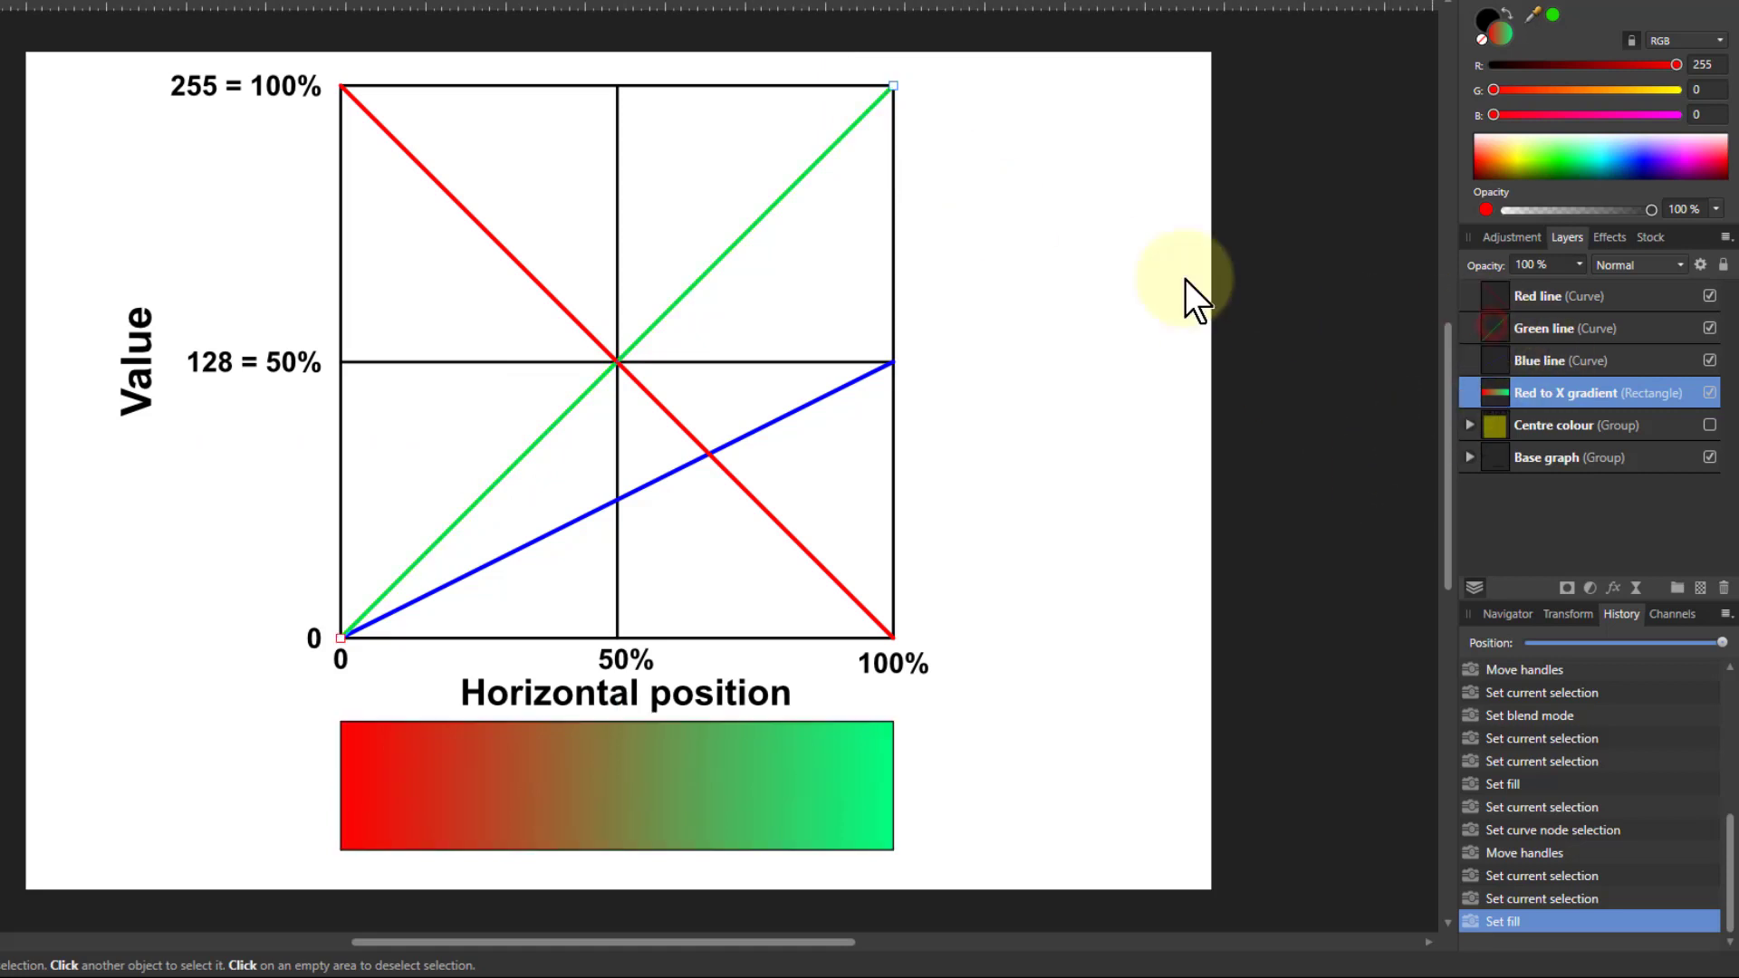
pyautogui.press('a')
pyautogui.moveTo(894, 86); pyautogui.dragTo(894, 174)
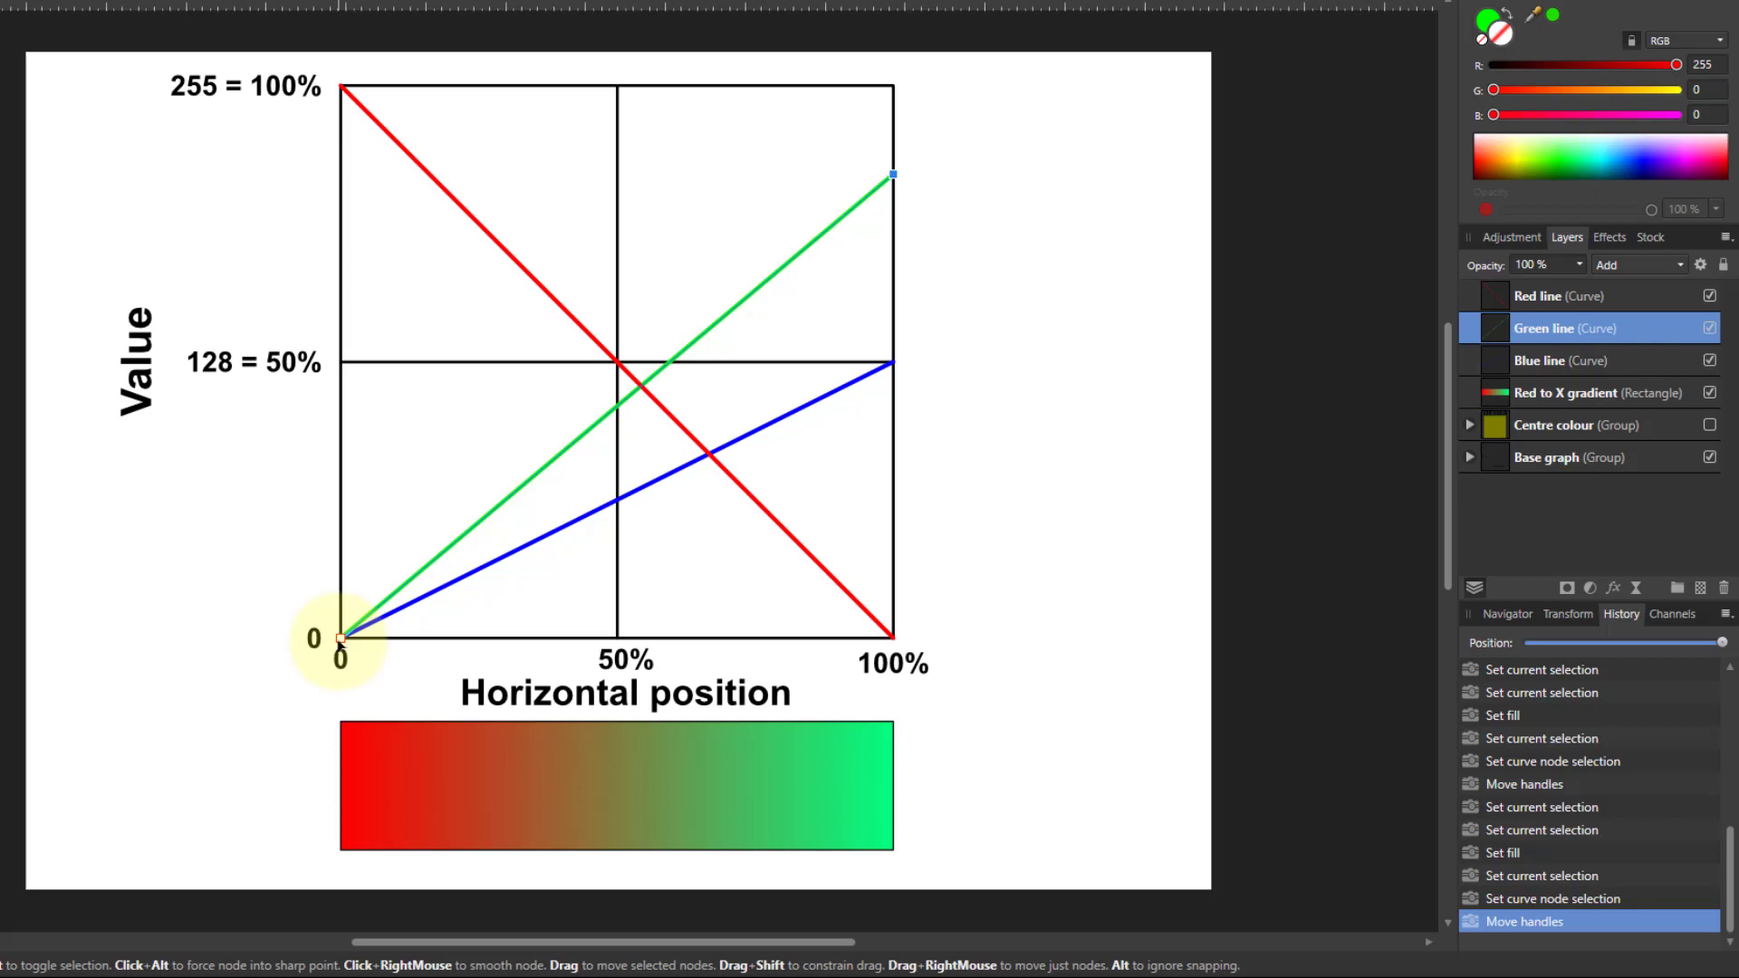
pyautogui.moveTo(340, 639); pyautogui.dragTo(341, 607)
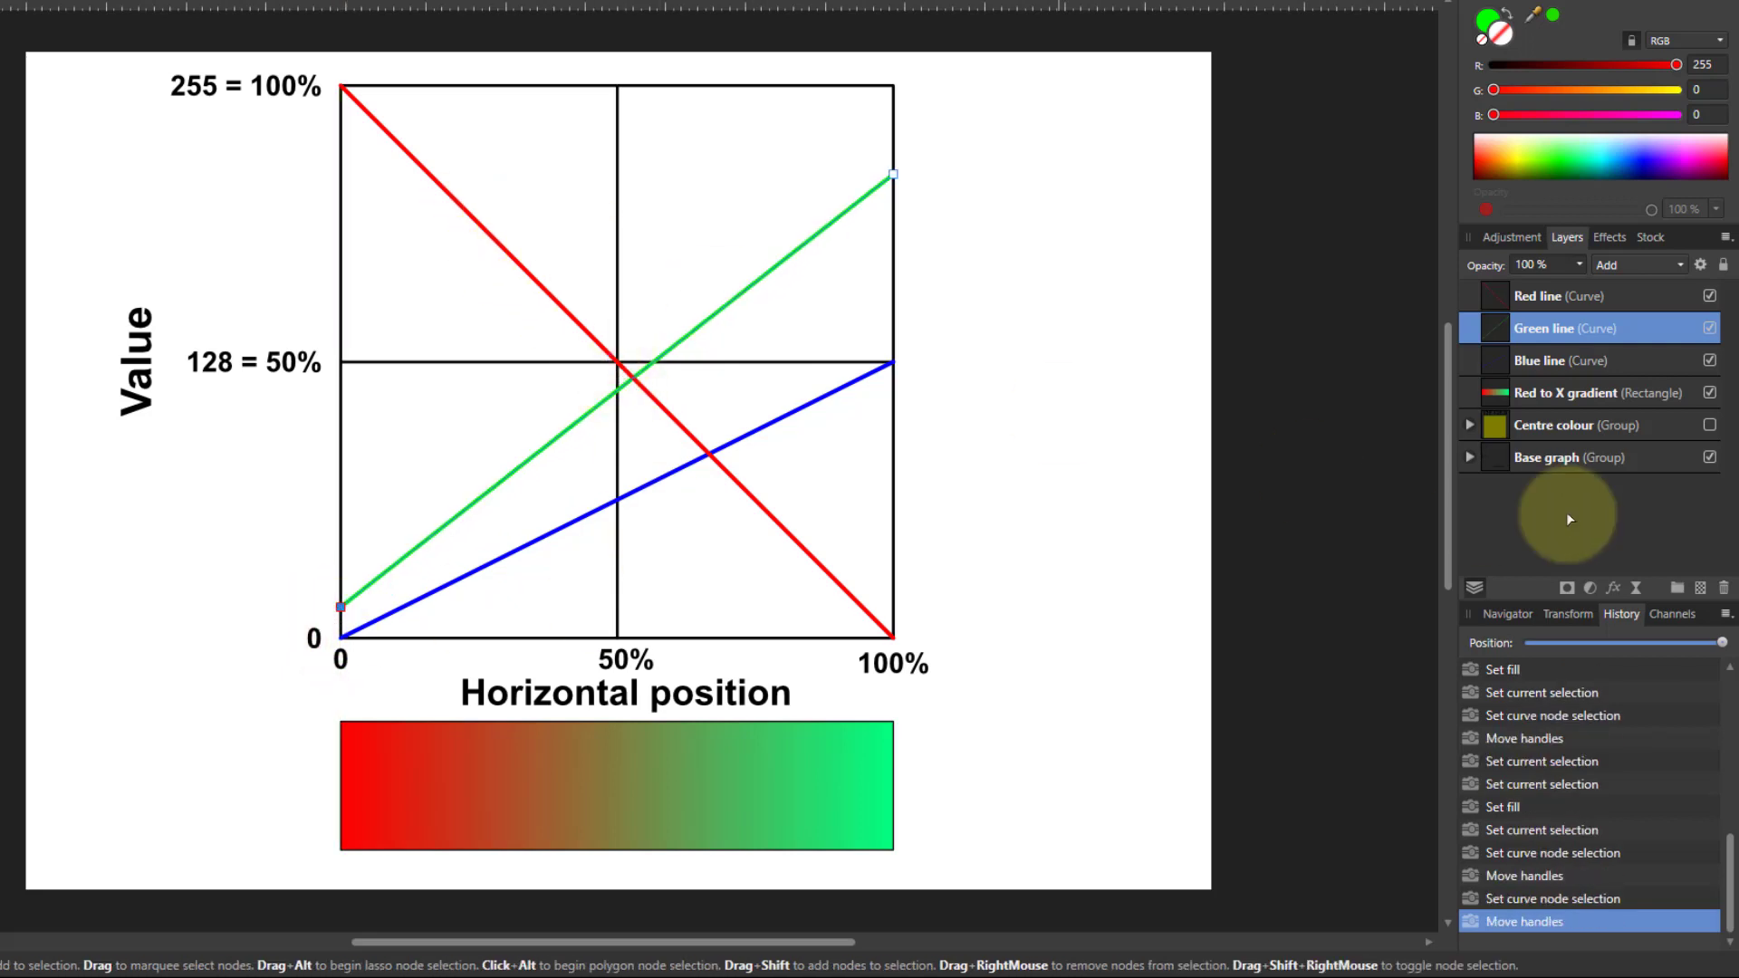
# Move the red line's start down to about 40% and raise its right end near the top
pyautogui.click(1522, 299)
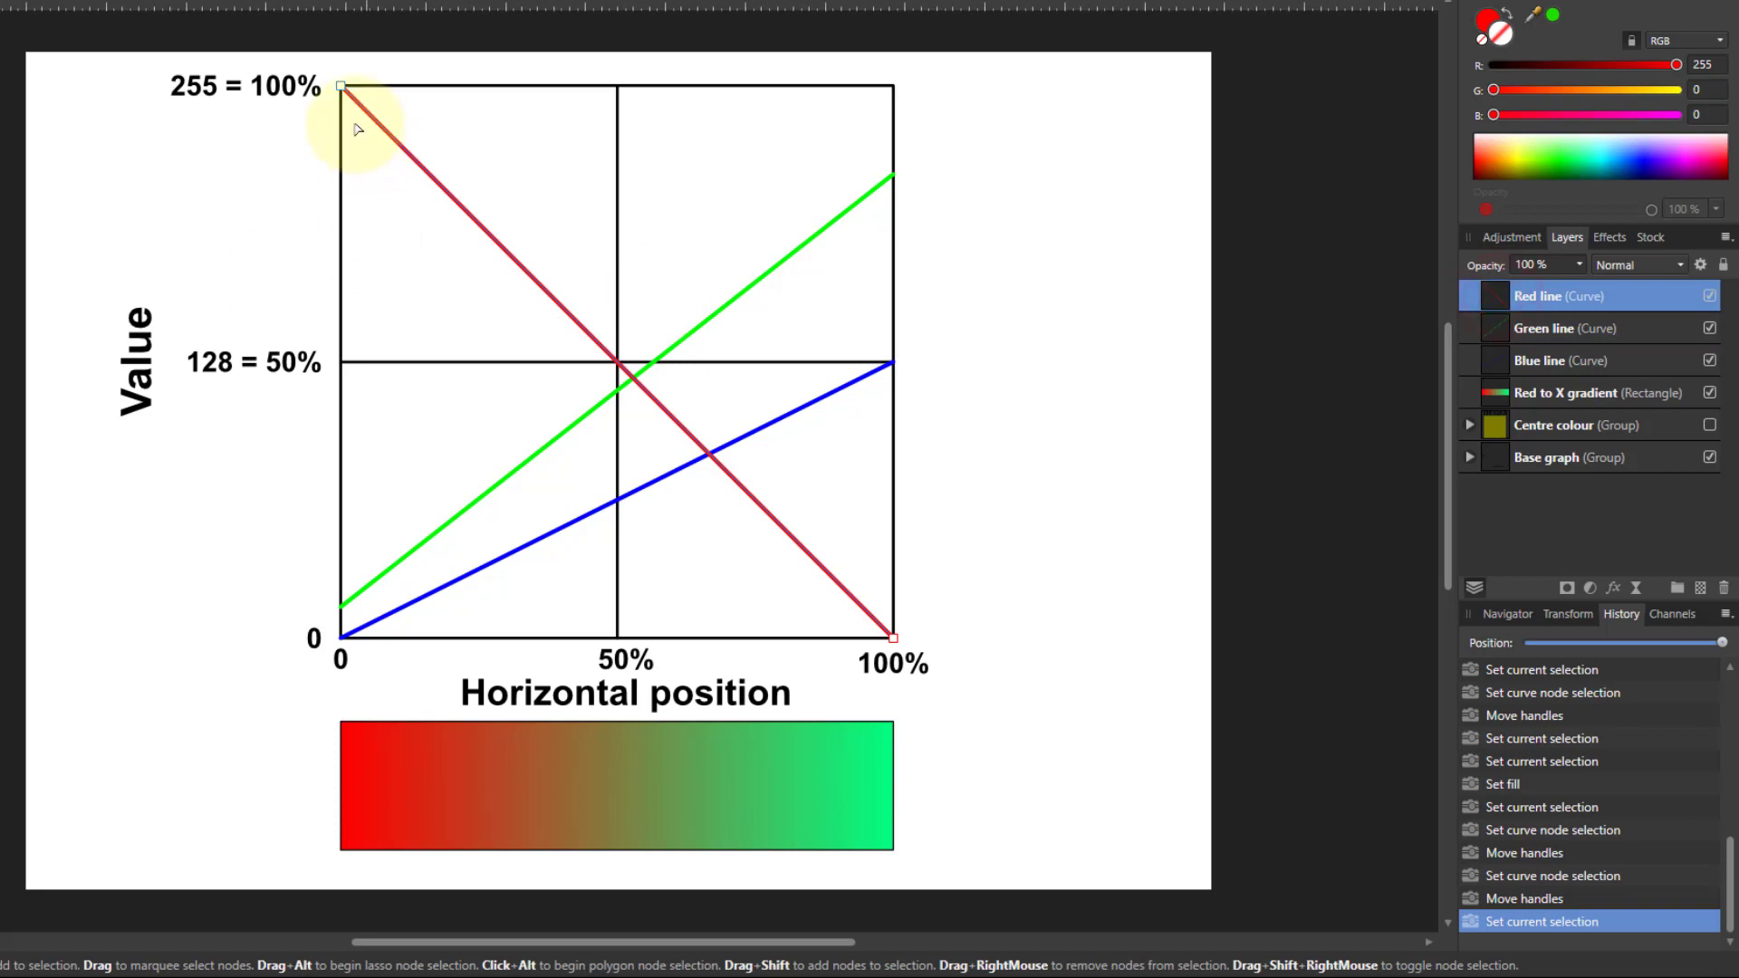
pyautogui.moveTo(340, 86); pyautogui.dragTo(340, 426)
pyautogui.click(896, 637)
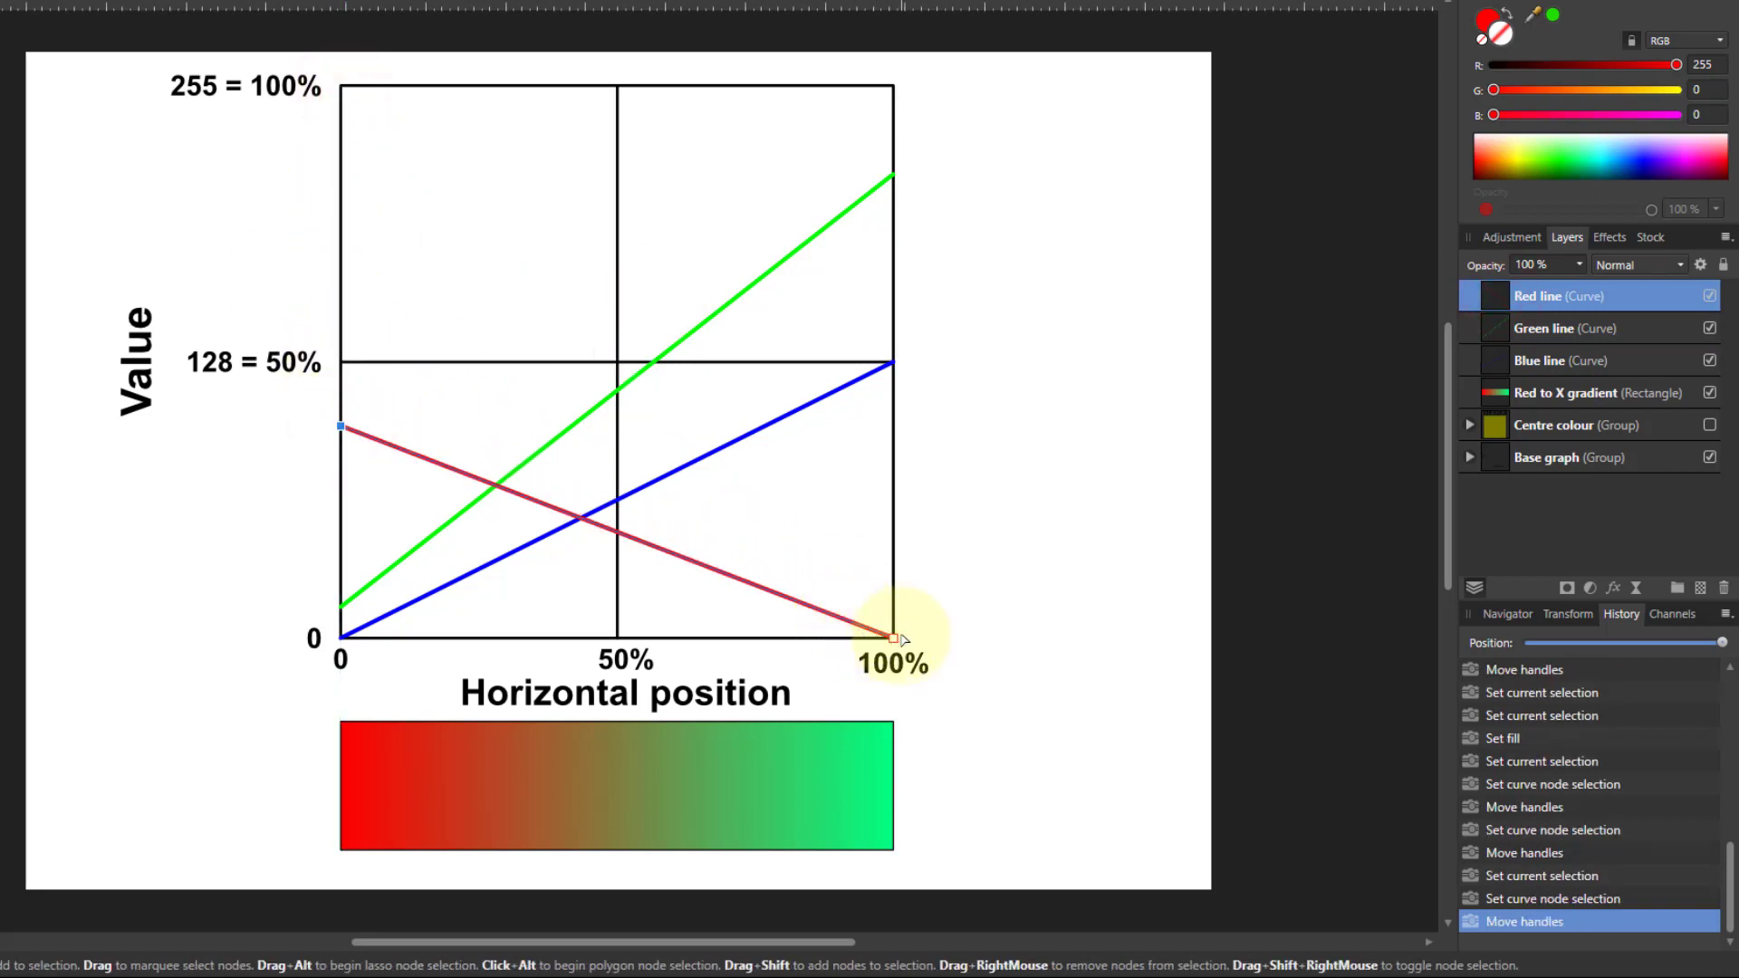
pyautogui.moveTo(896, 637); pyautogui.dragTo(896, 150)
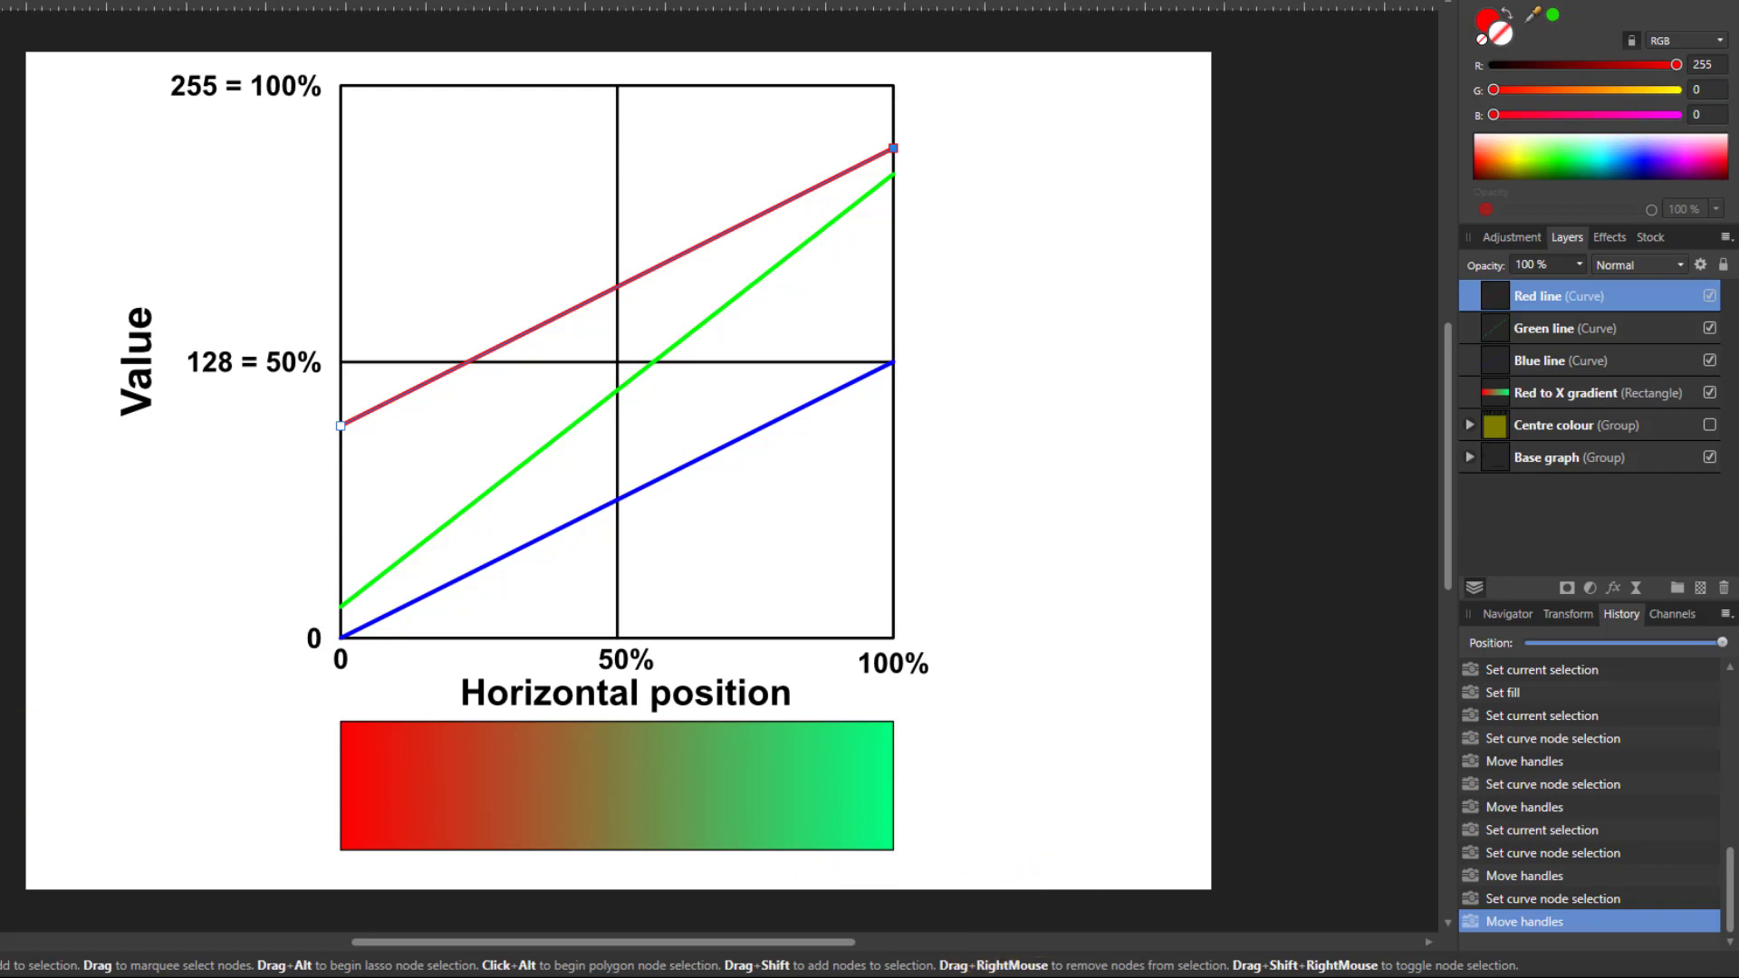
# Recolour the Red to X gradient's start stop to red-orange (226, 33, 0)
pyautogui.click(503, 444)
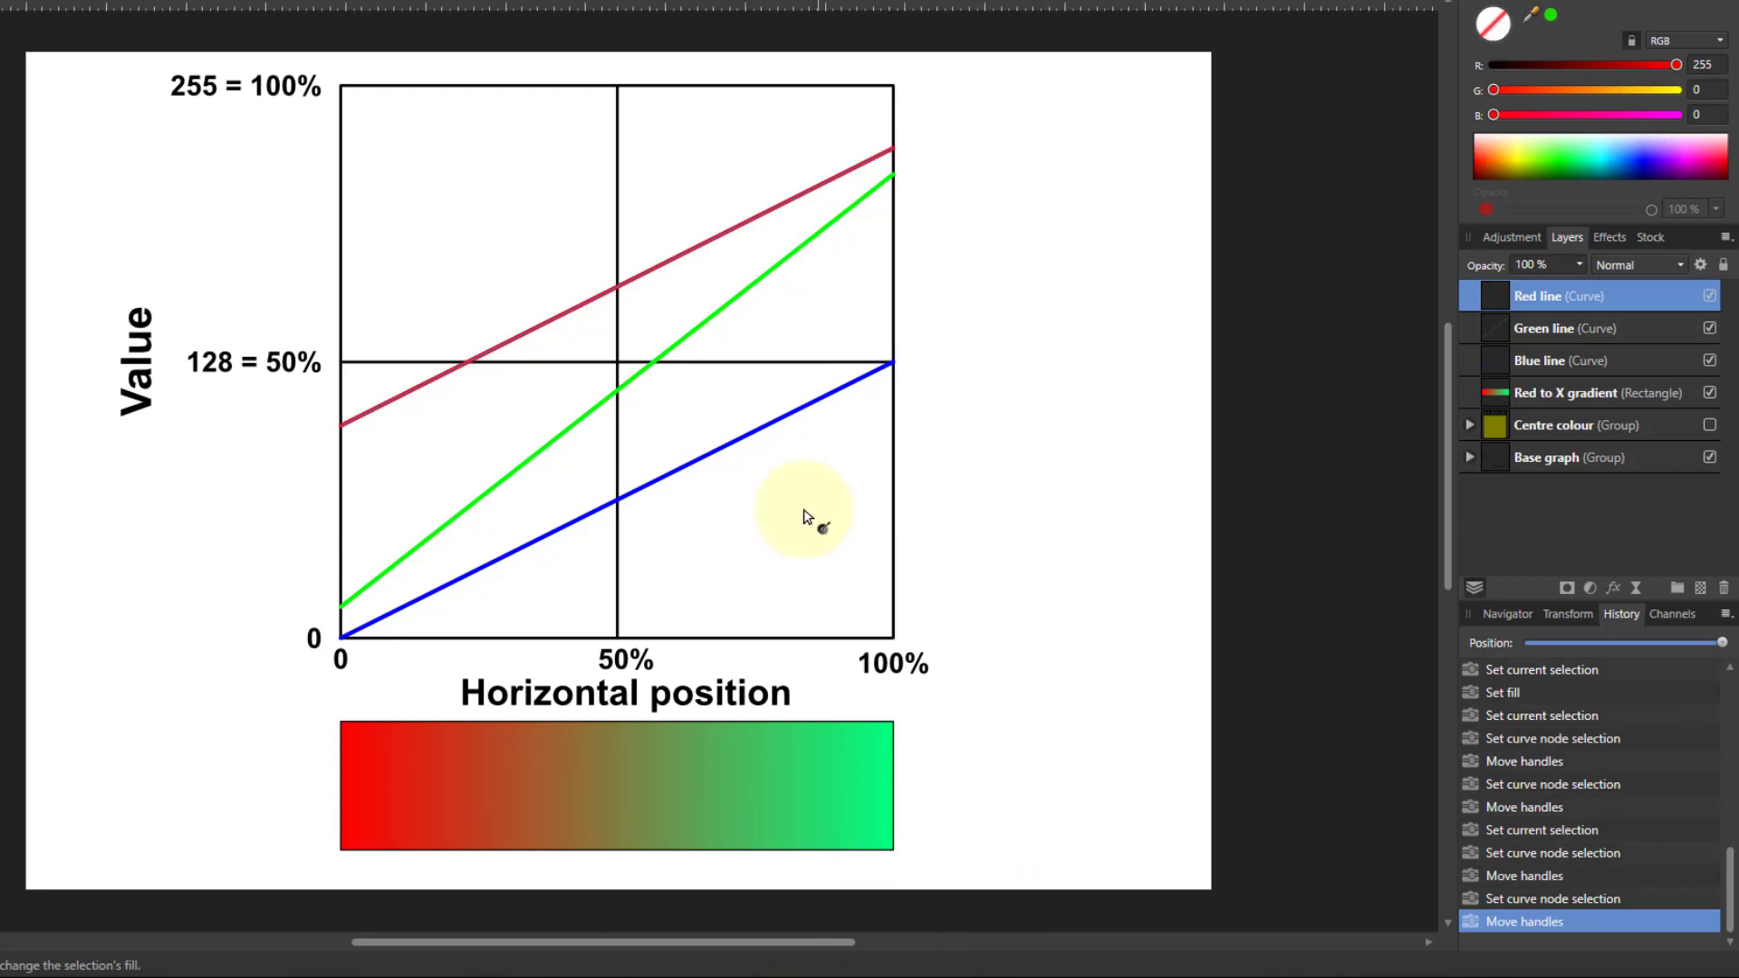
pyautogui.click(1505, 398)
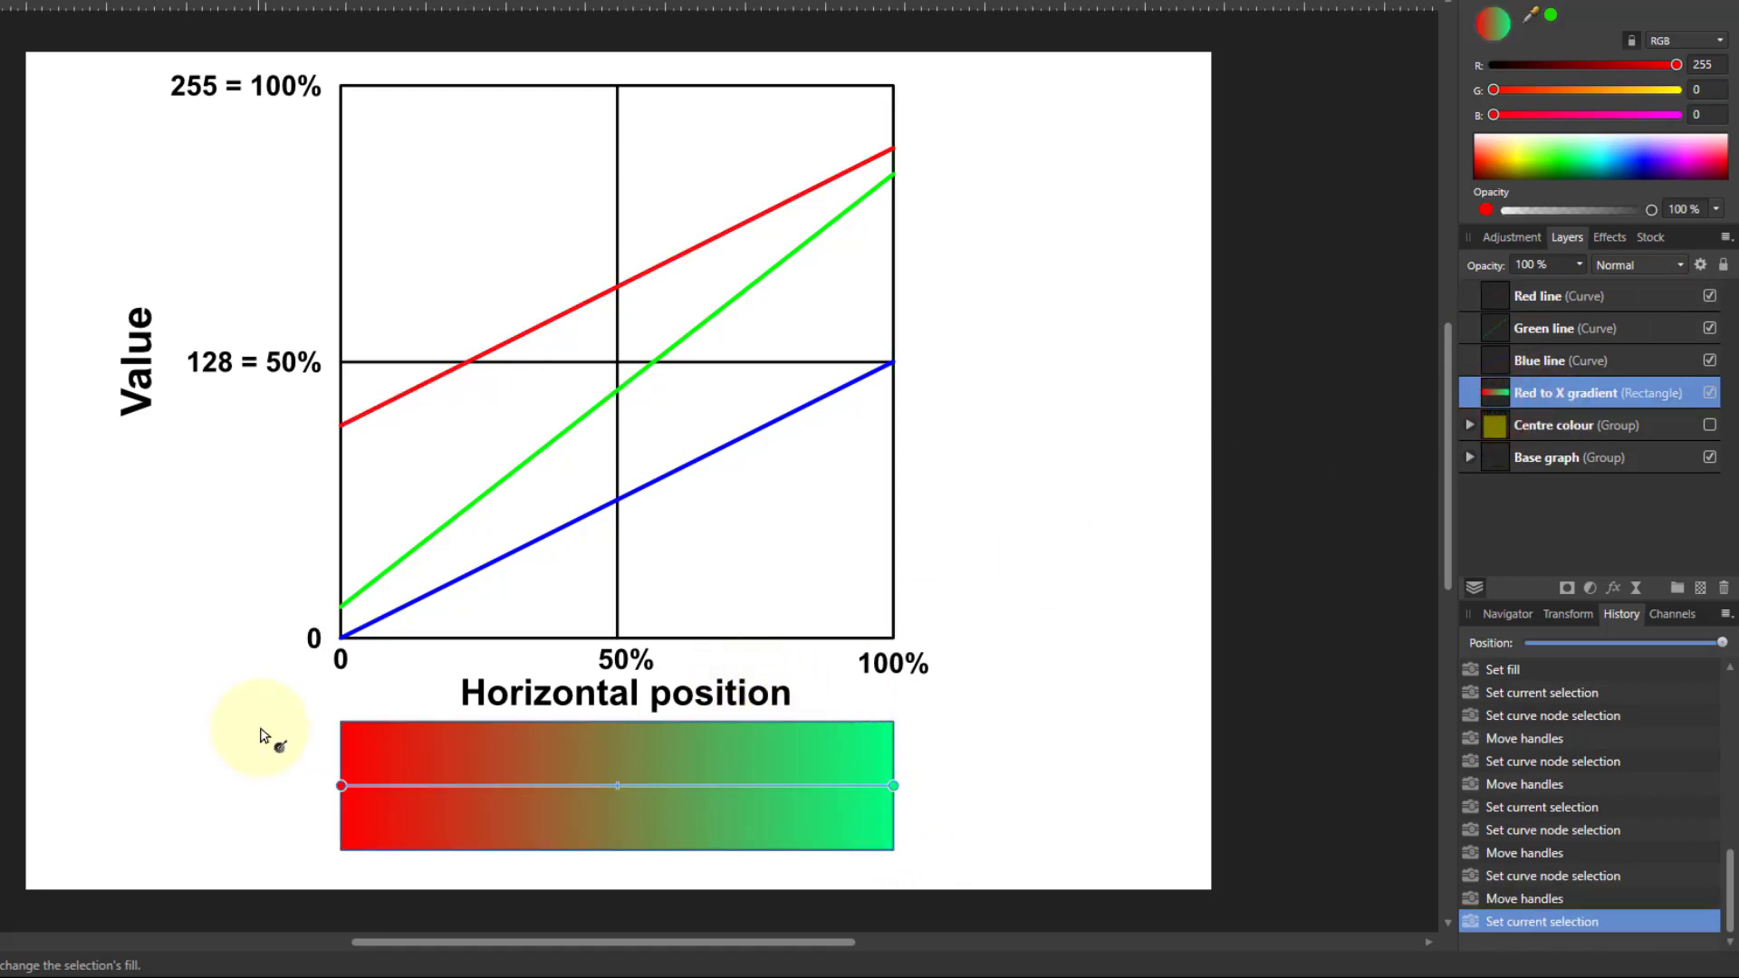
pyautogui.moveTo(341, 786); pyautogui.dragTo(381, 788)
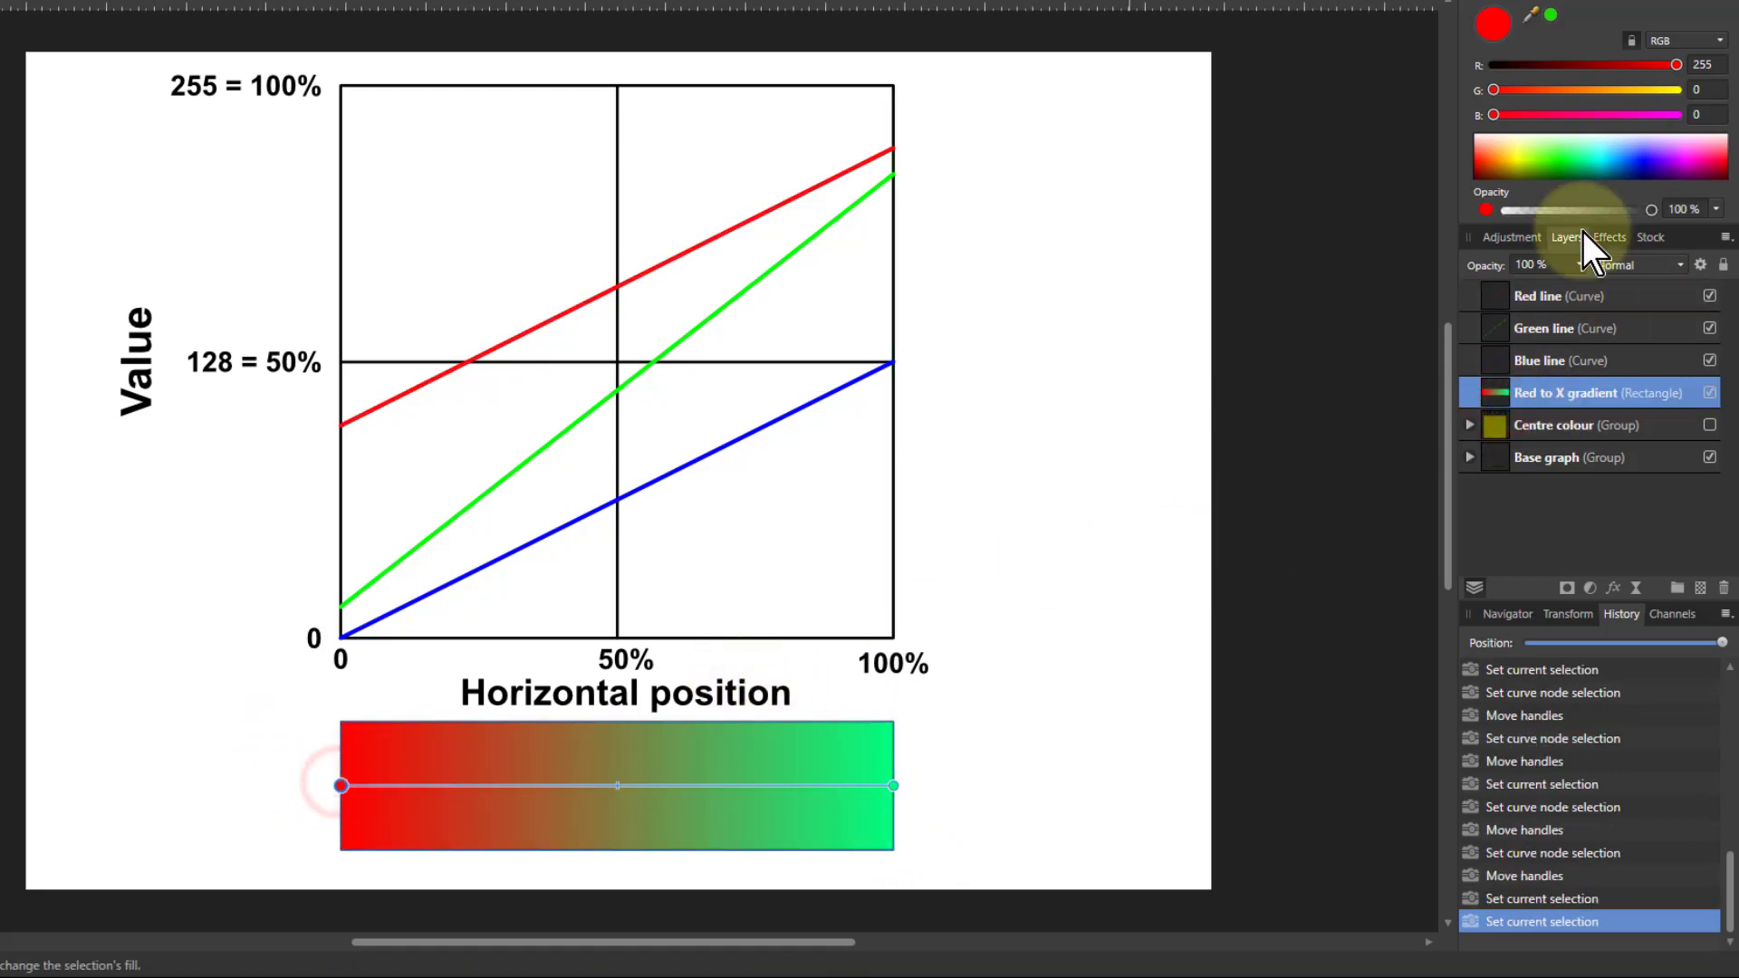
pyautogui.click(1585, 328)
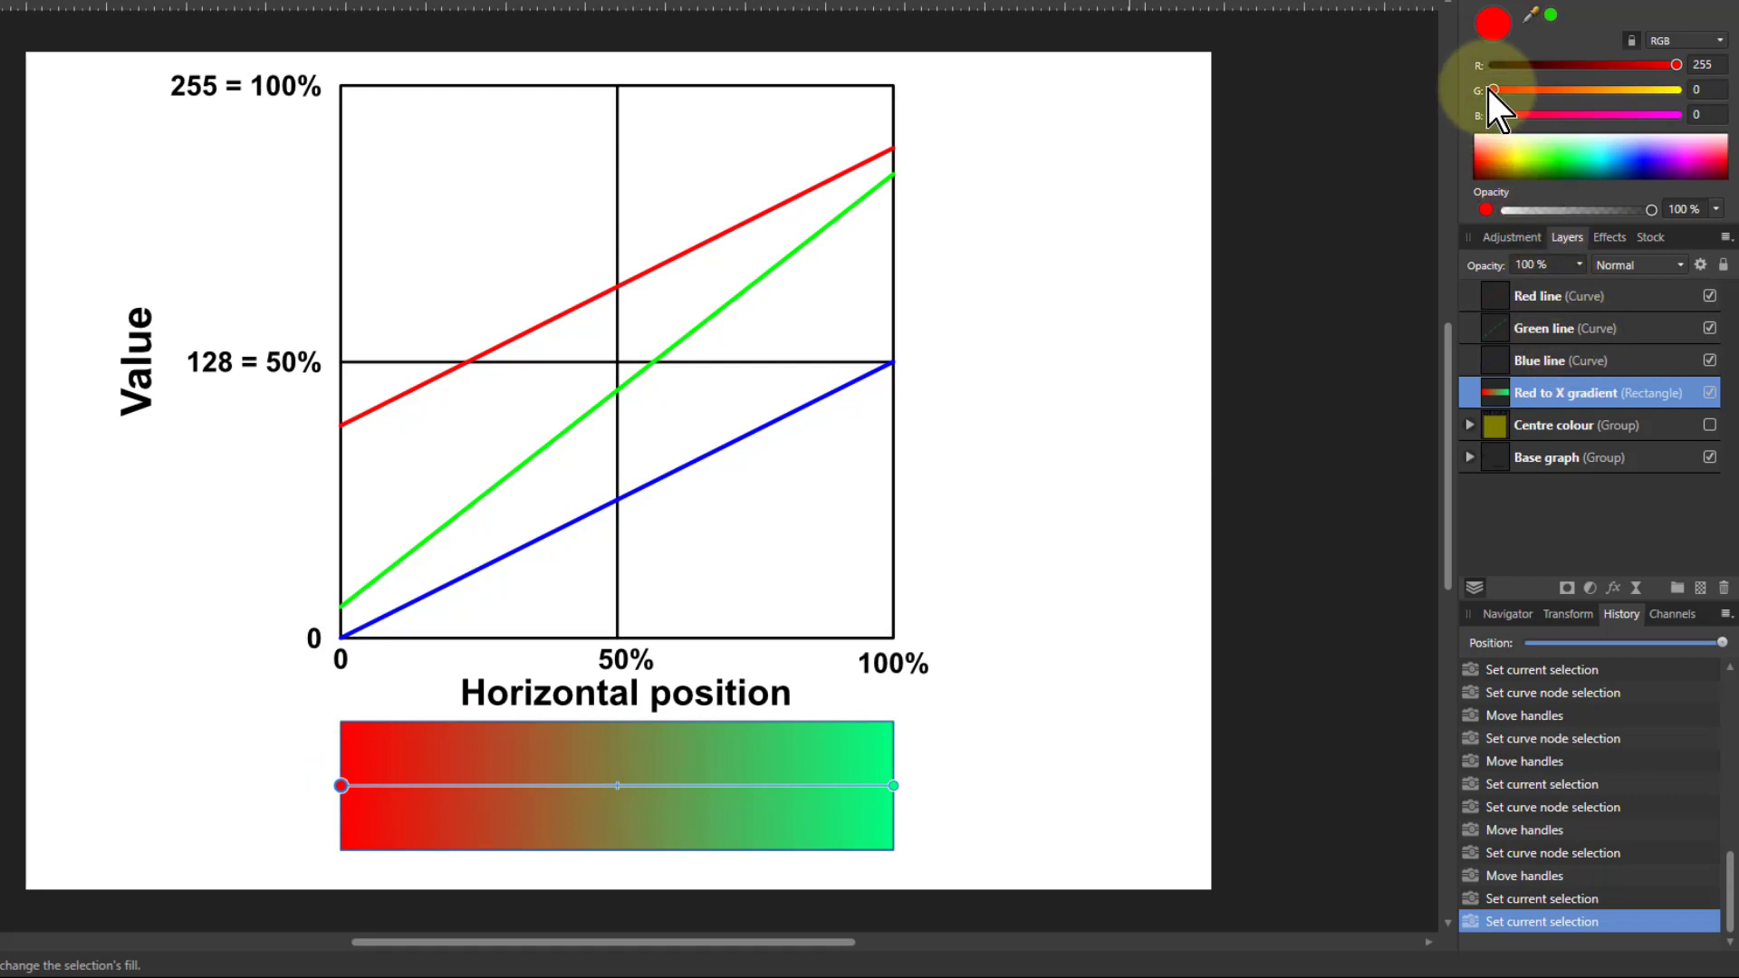
pyautogui.moveTo(1489, 90); pyautogui.dragTo(1518, 90)
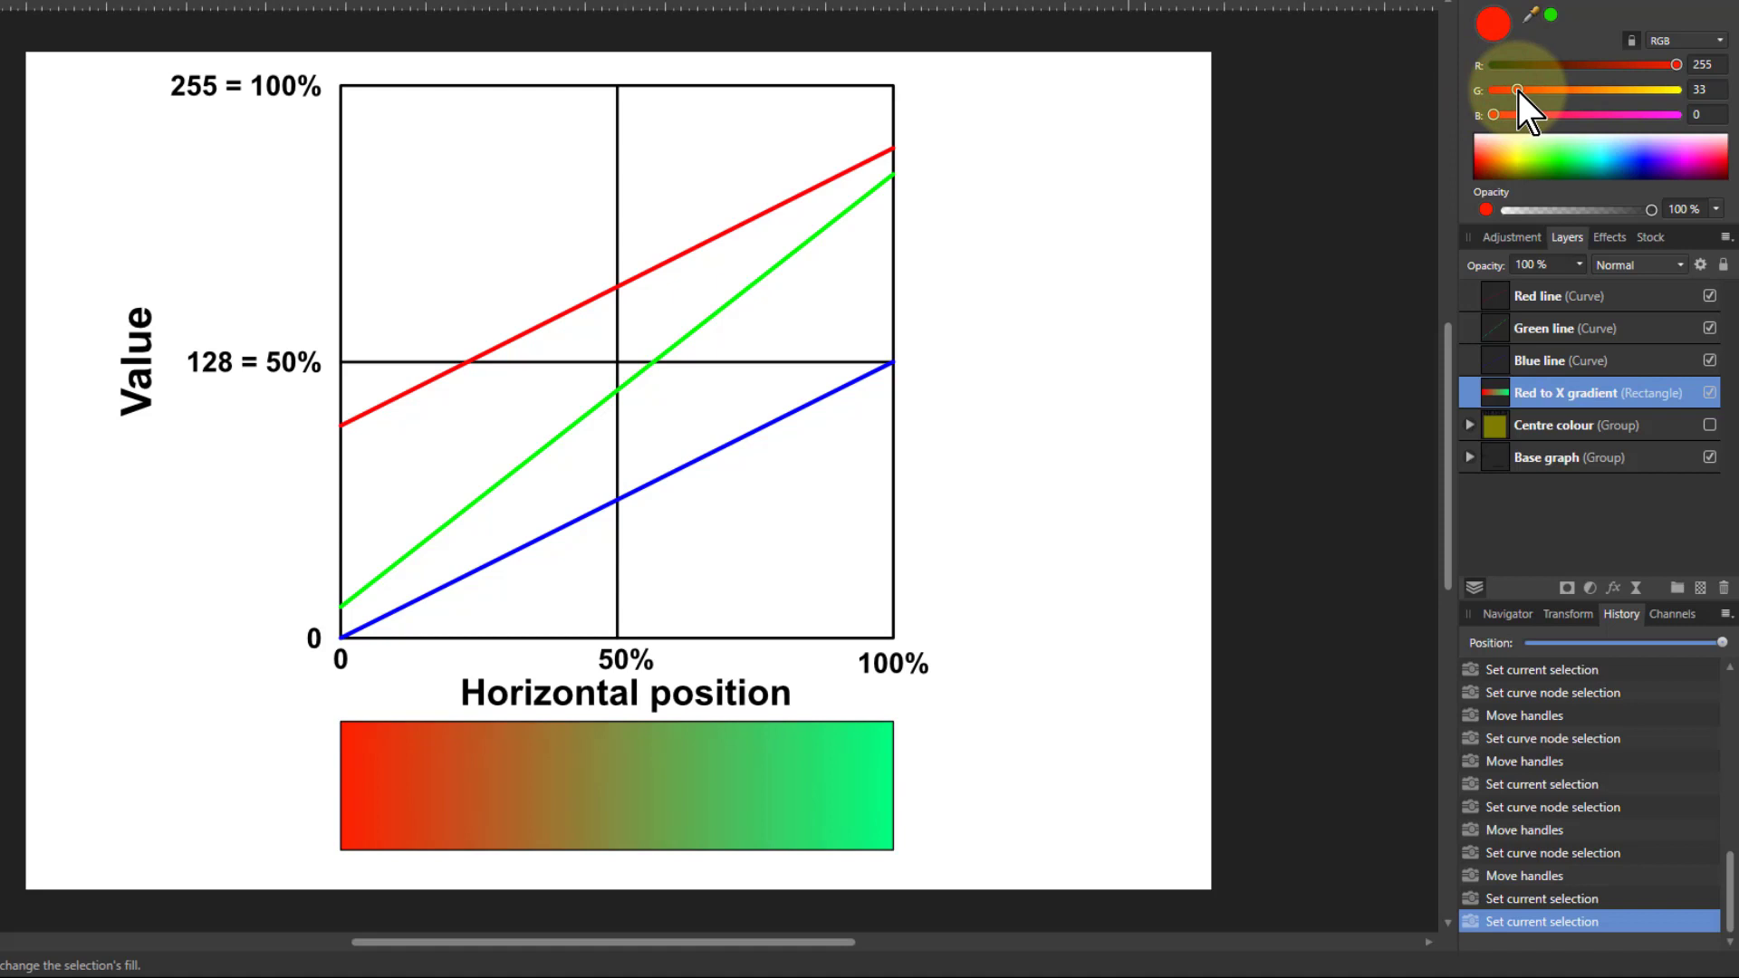
pyautogui.moveTo(1675, 69); pyautogui.dragTo(1665, 69)
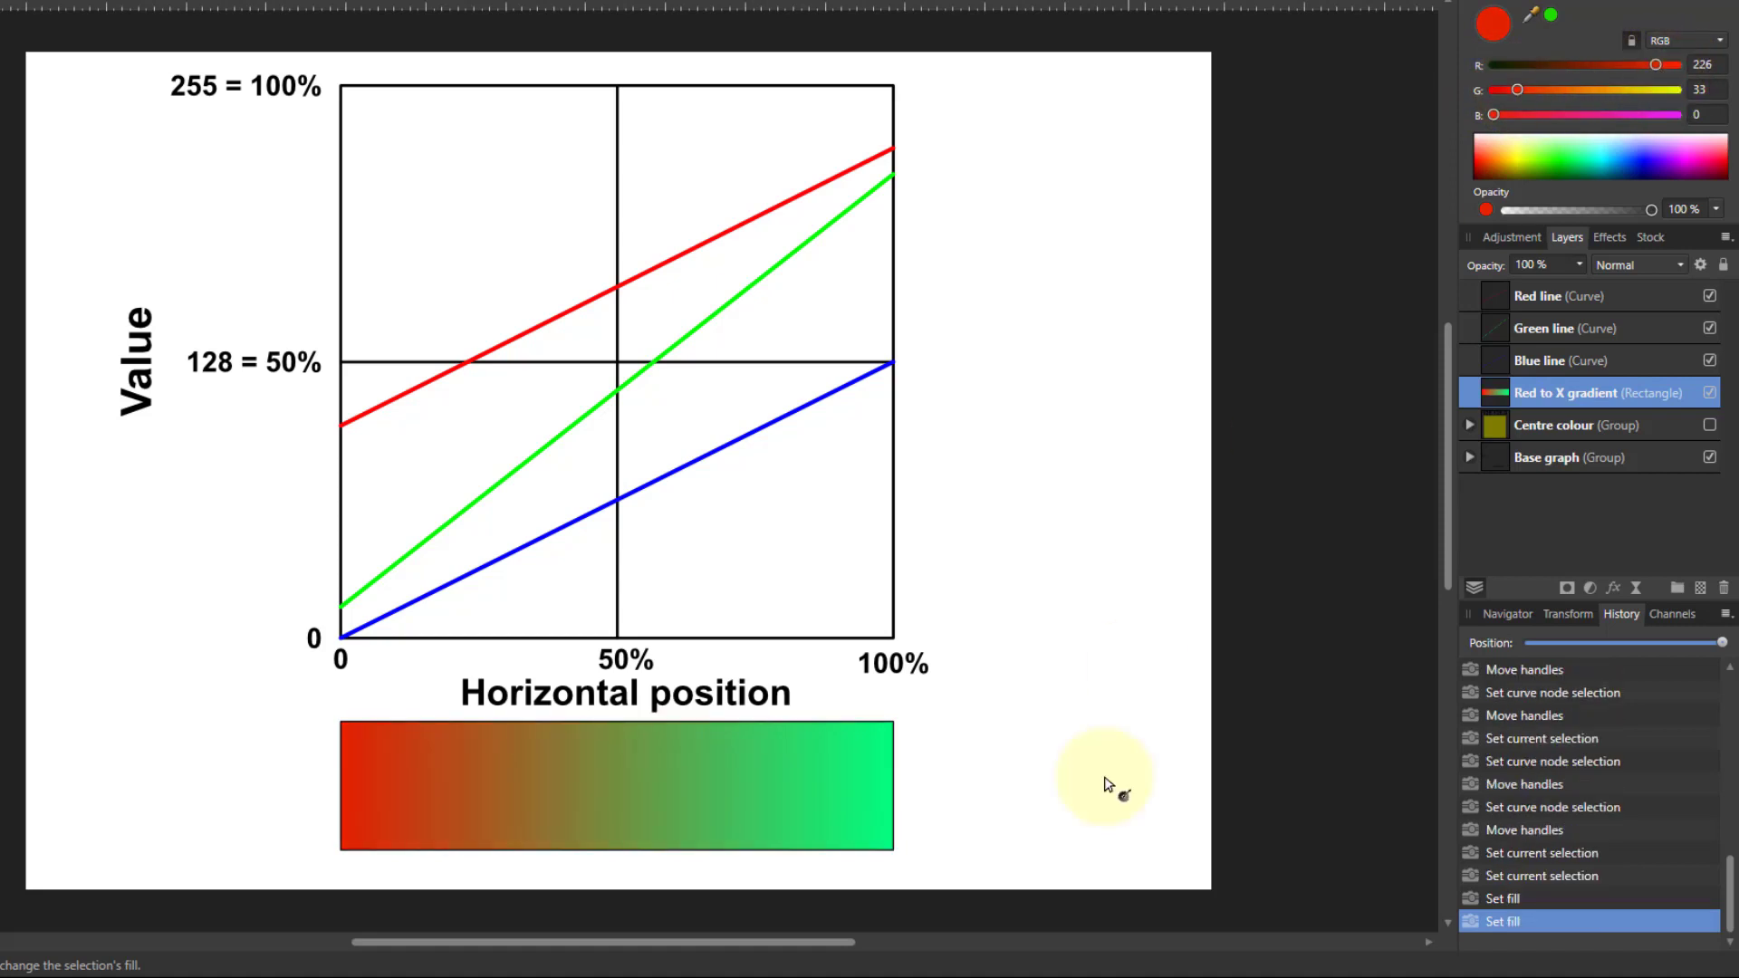
# Set the gradient's right end stop to pale tan (233, 206, 128) and fit the graph in view
pyautogui.click(890, 787)
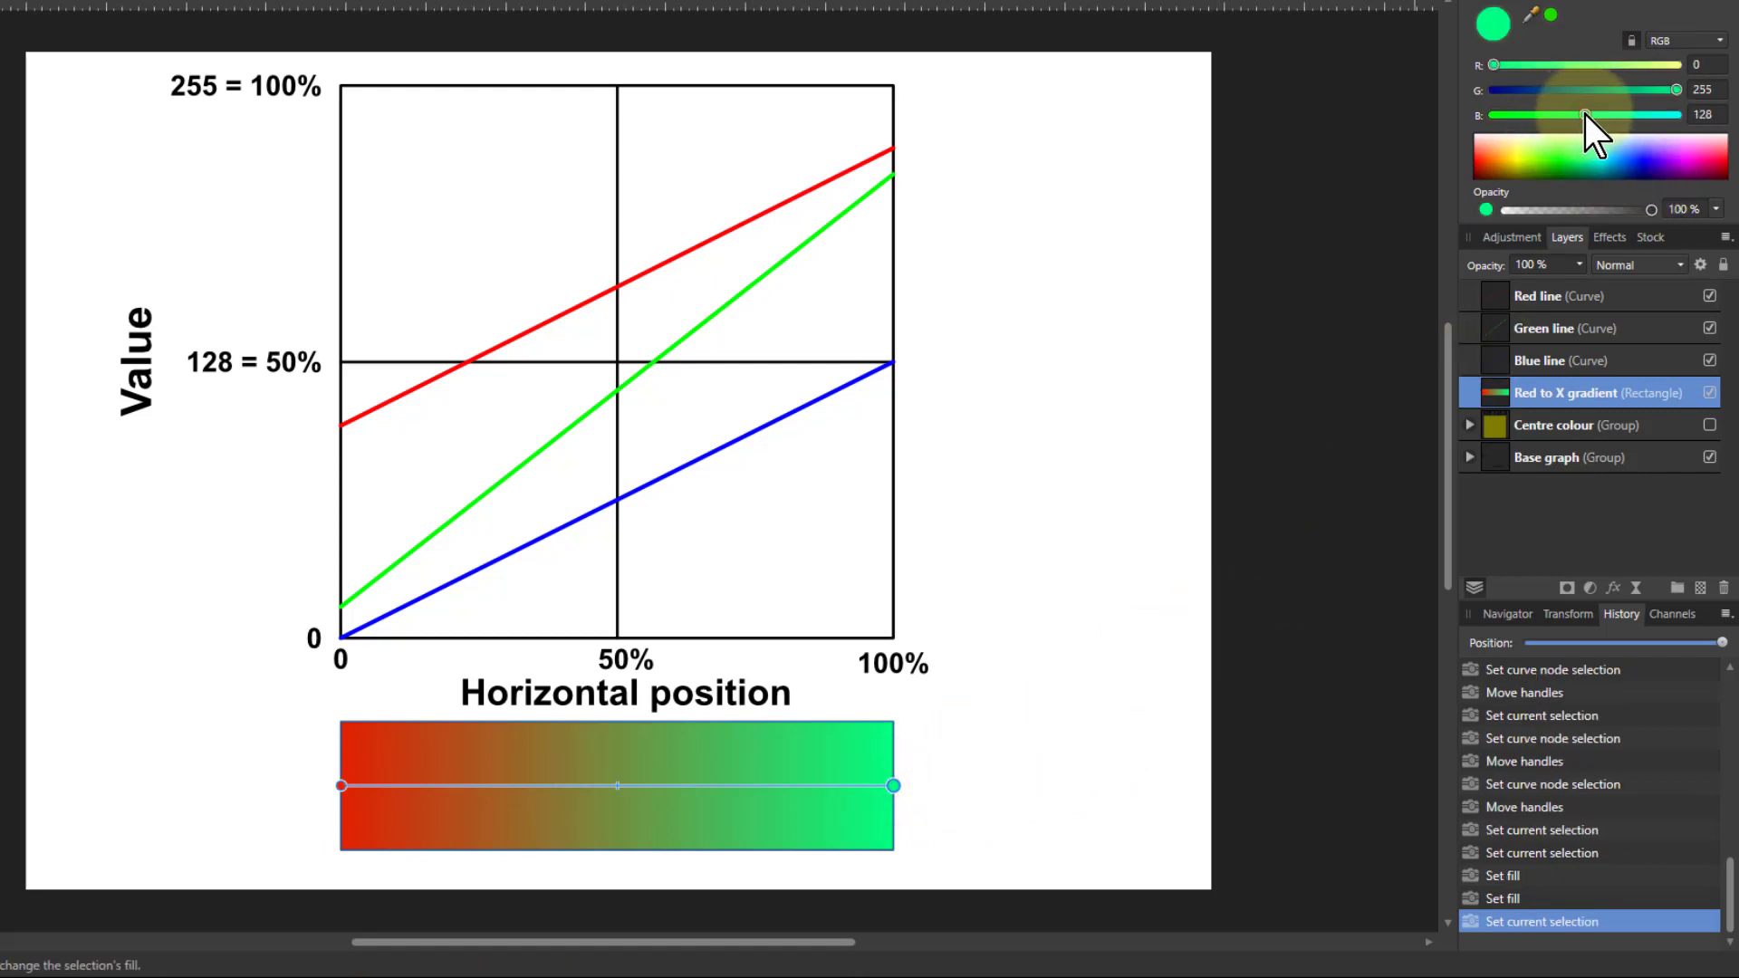
pyautogui.moveTo(1684, 89); pyautogui.dragTo(1643, 96)
pyautogui.moveTo(1496, 67); pyautogui.dragTo(1661, 72)
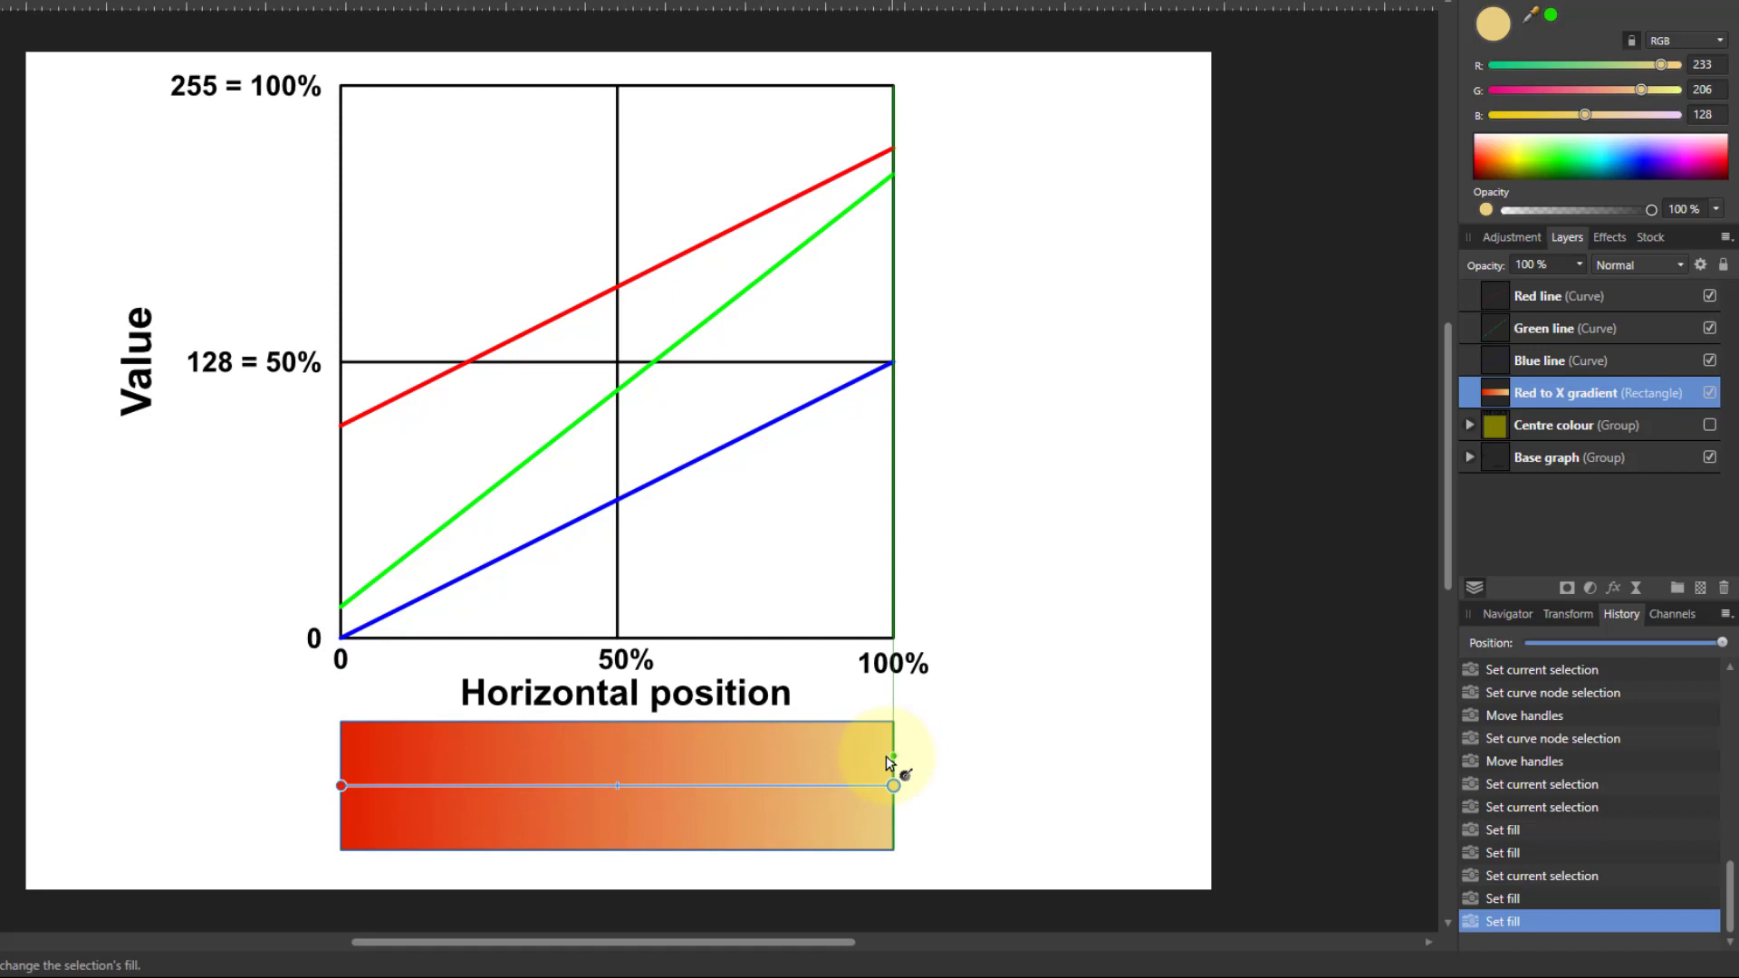
pyautogui.scroll(3, 638, 763)
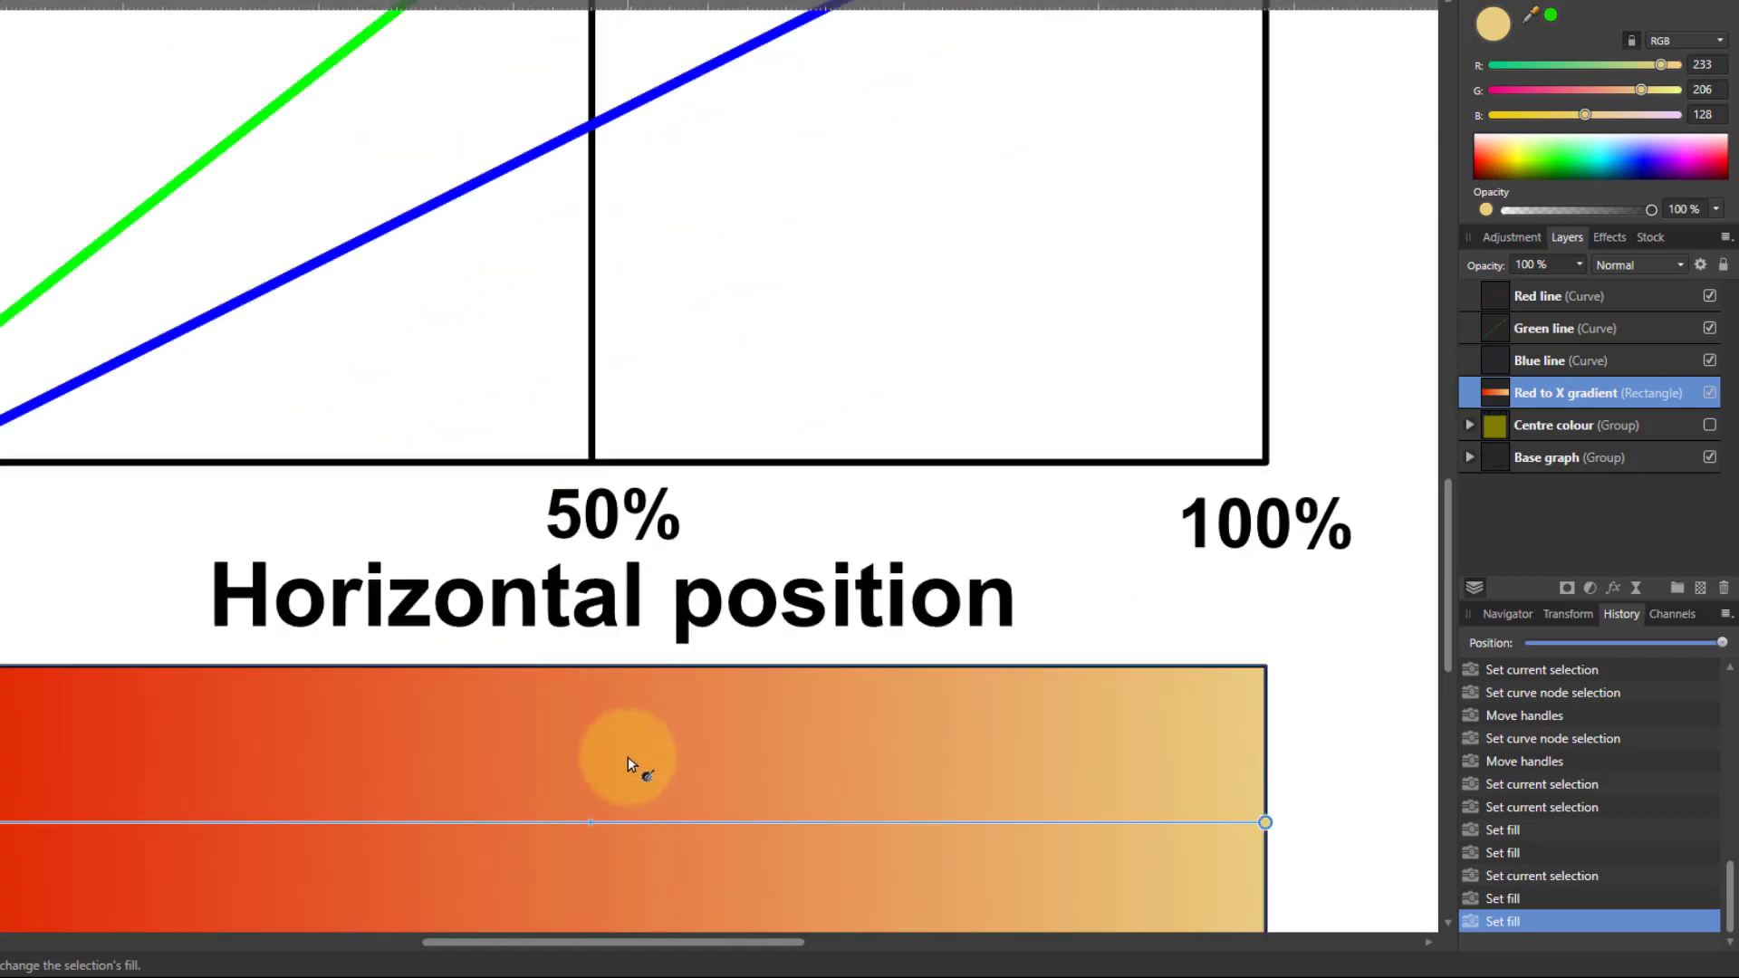
pyautogui.scroll(3, 631, 765)
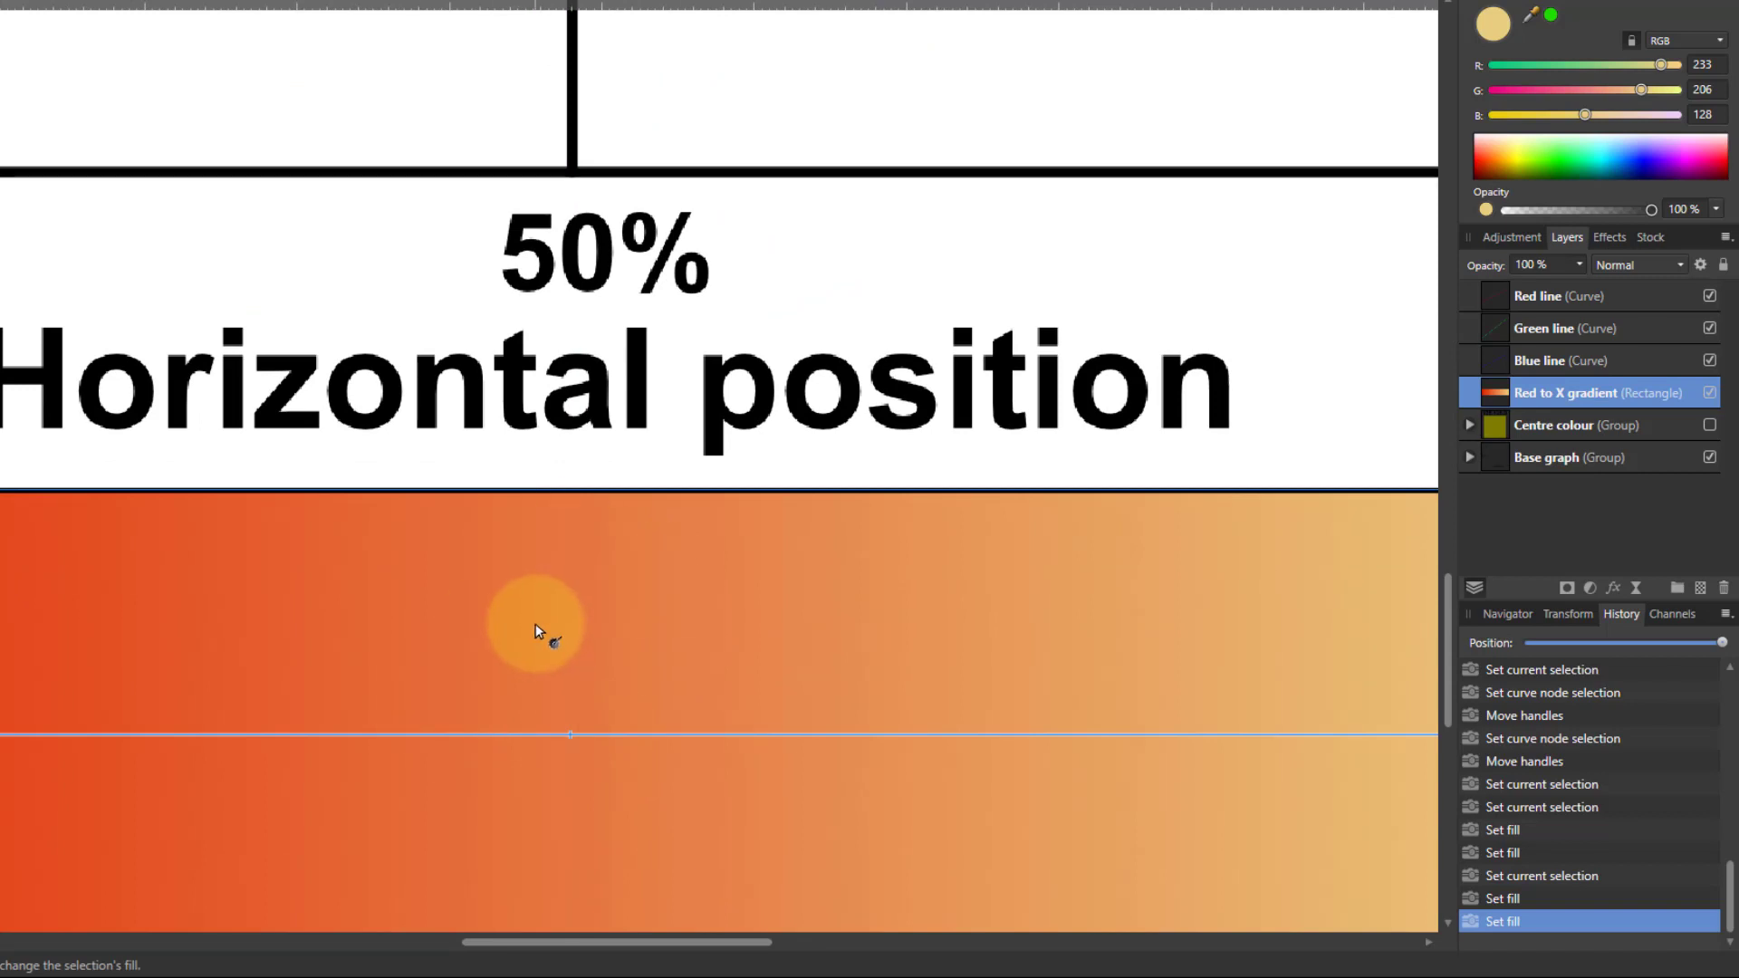
pyautogui.hotkey('ctrl', '0')
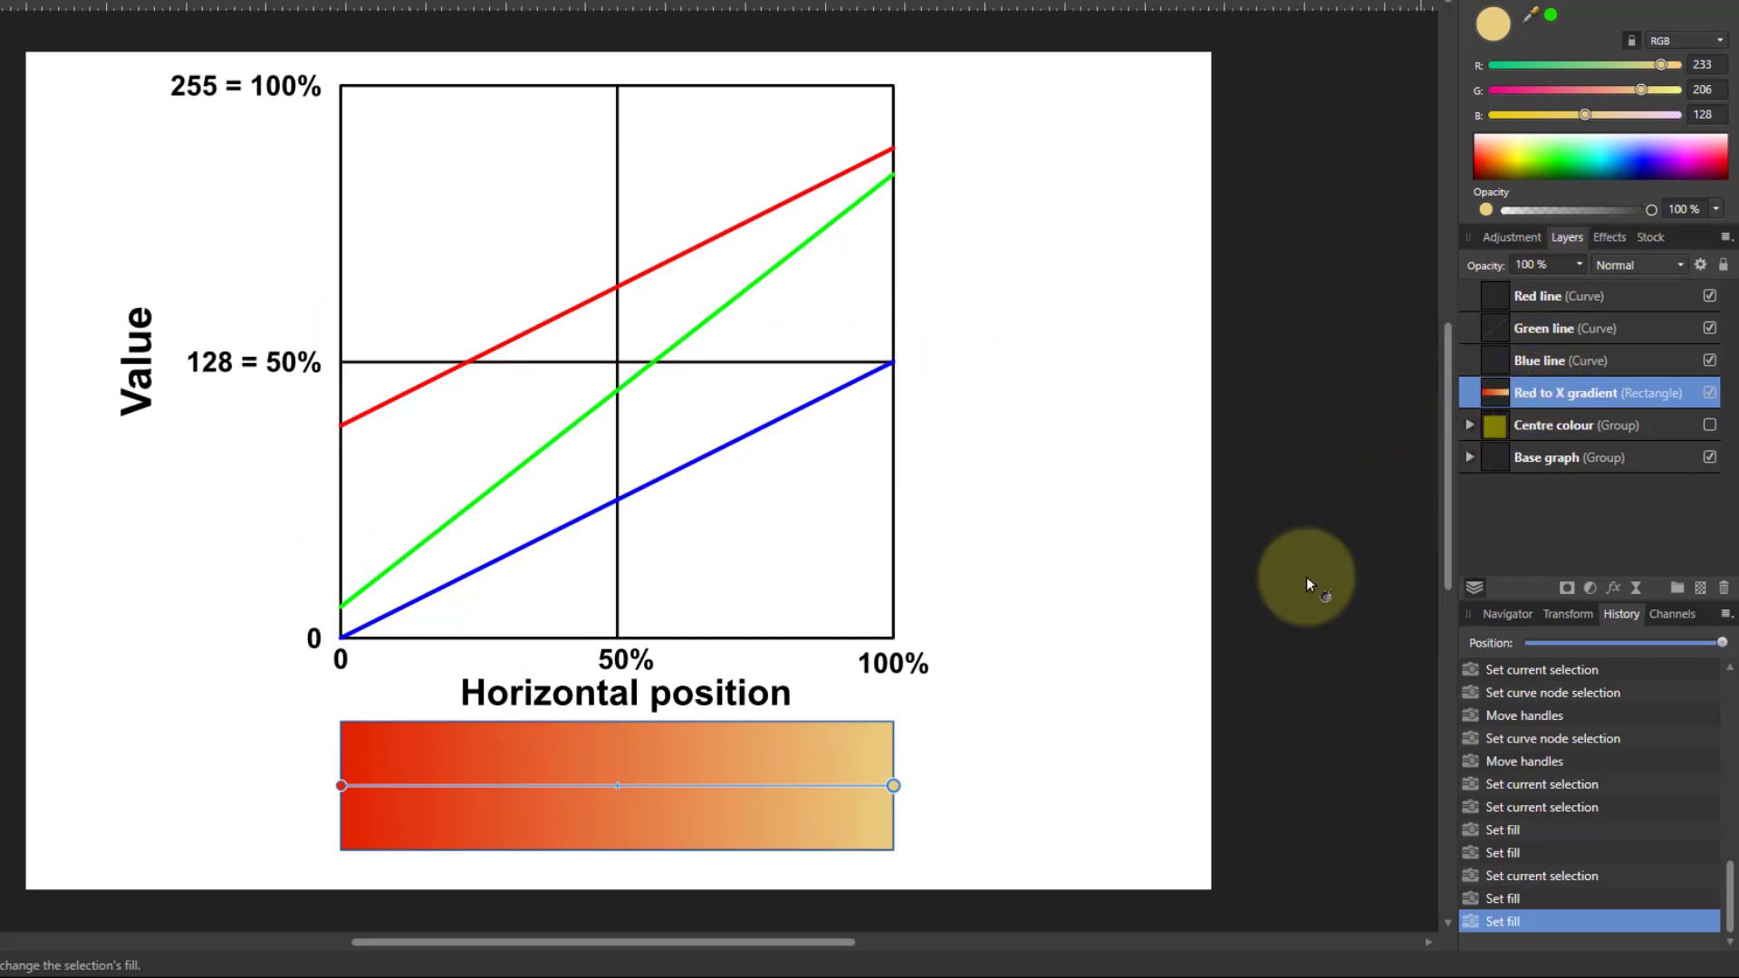
# Lower the end stop's red to 151, making it pale green (151, 206, 128)
pyautogui.click(897, 791)
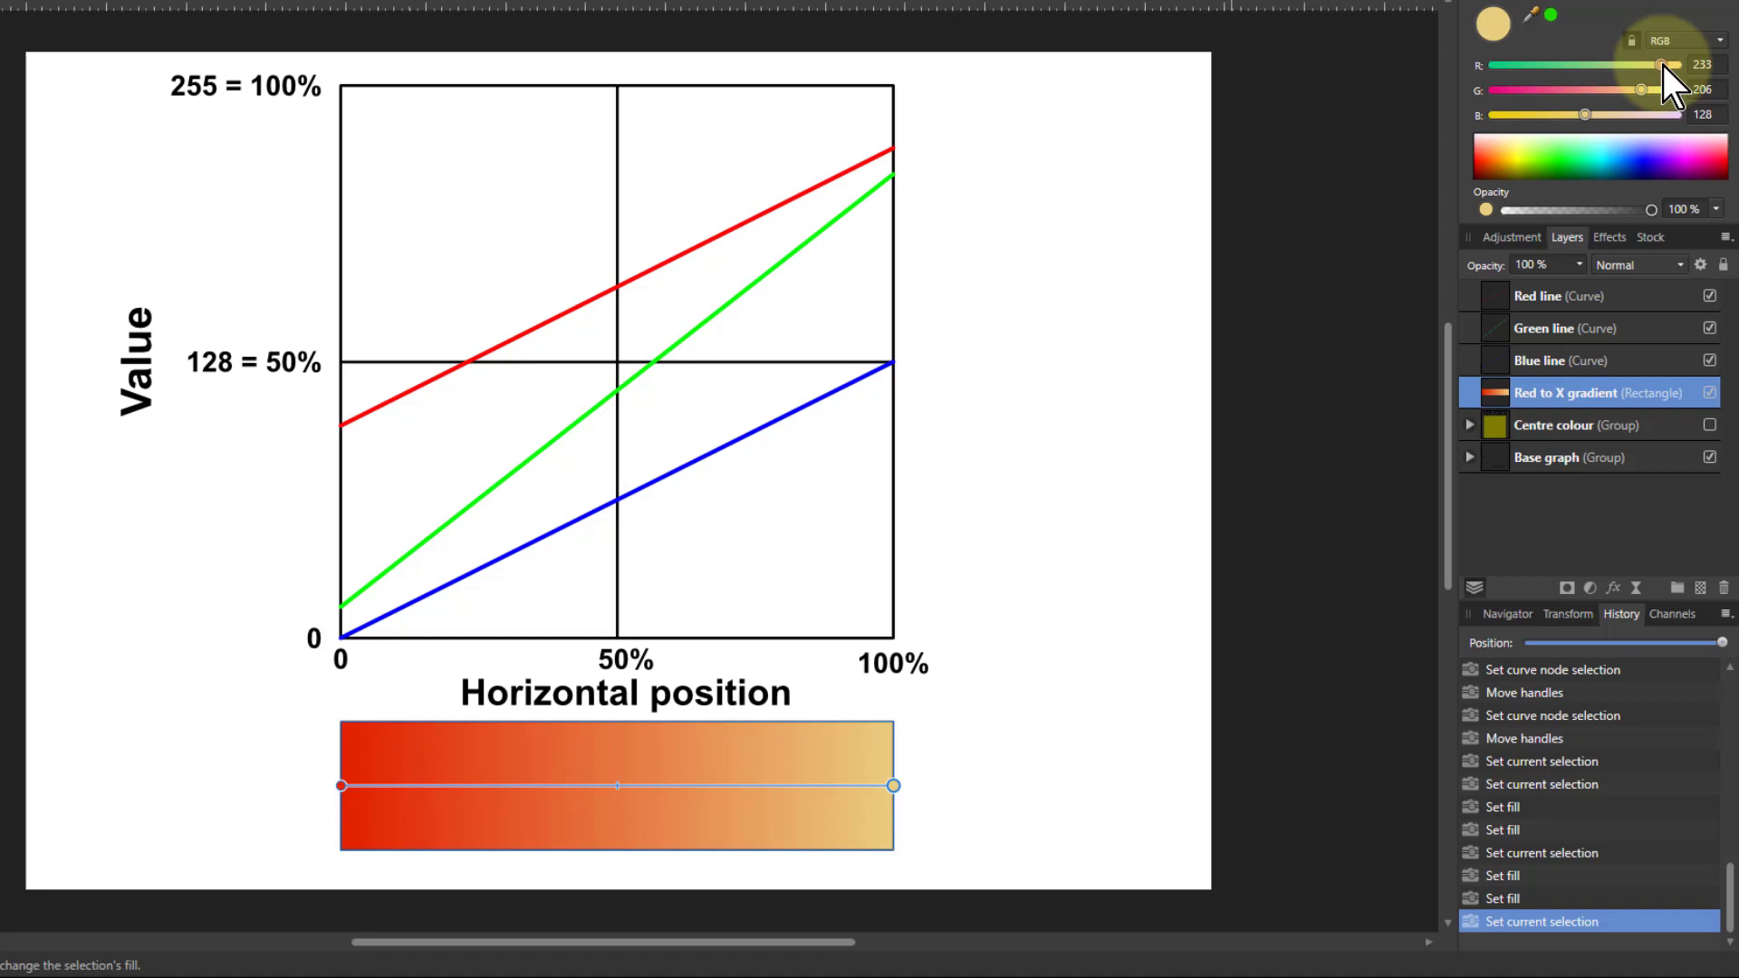
pyautogui.moveTo(1663, 67); pyautogui.dragTo(1605, 94)
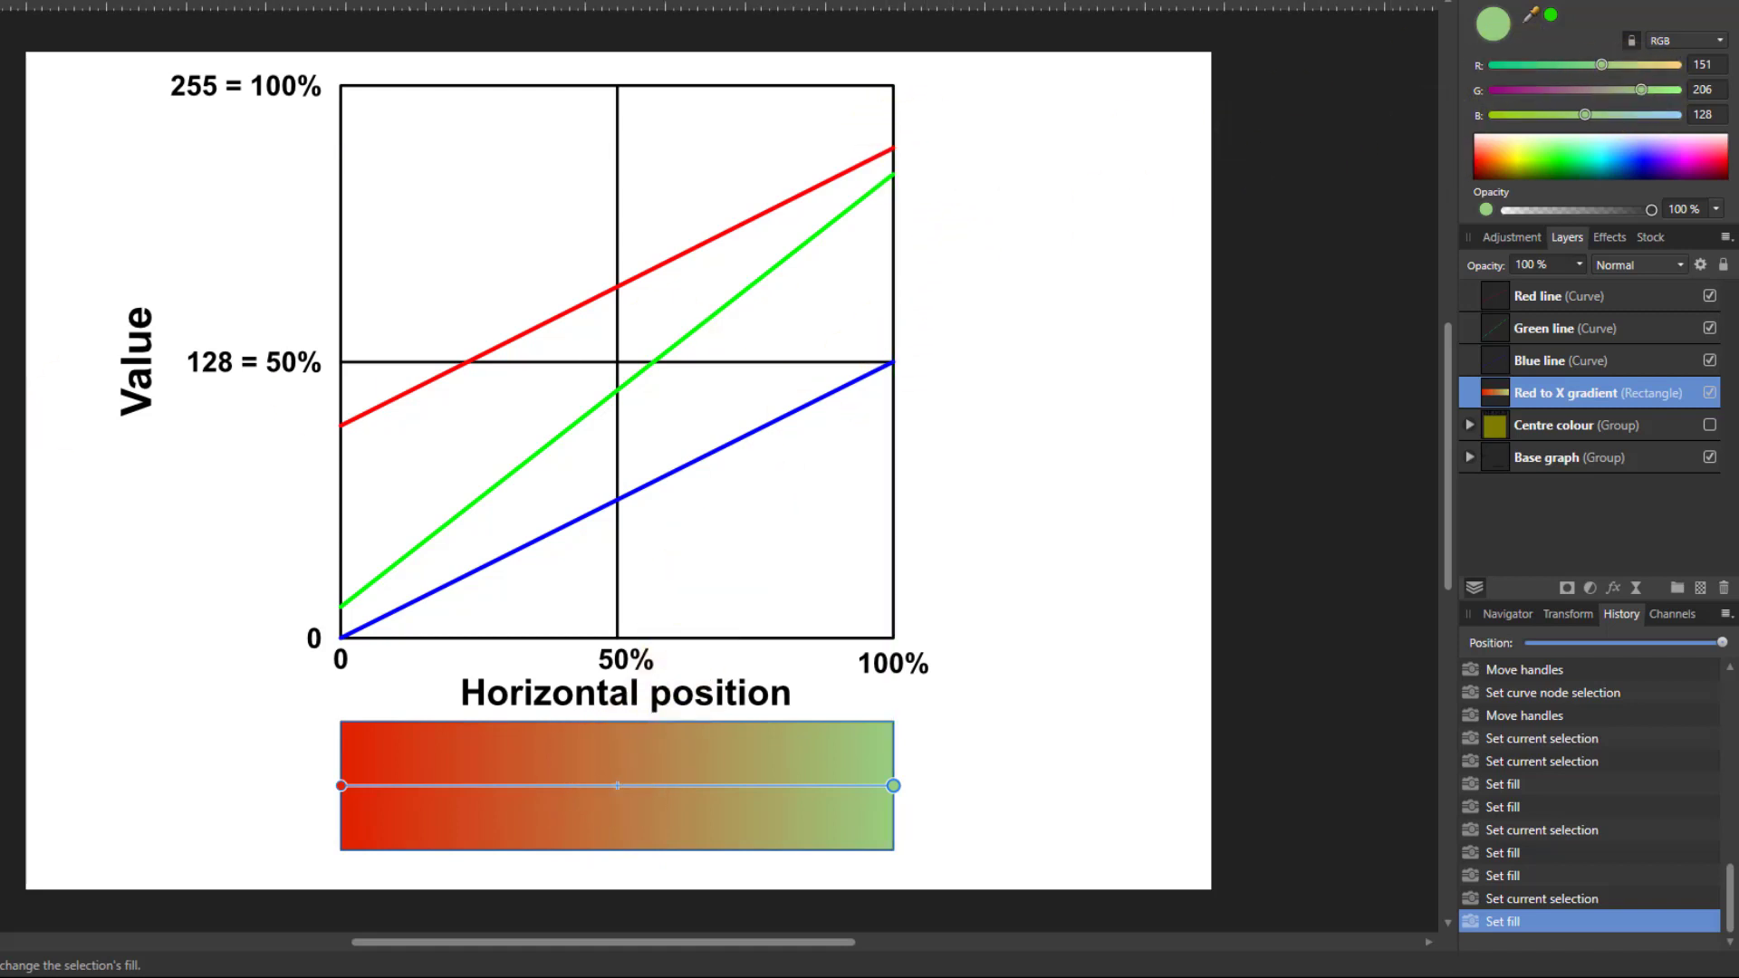
pyautogui.click(856, 167)
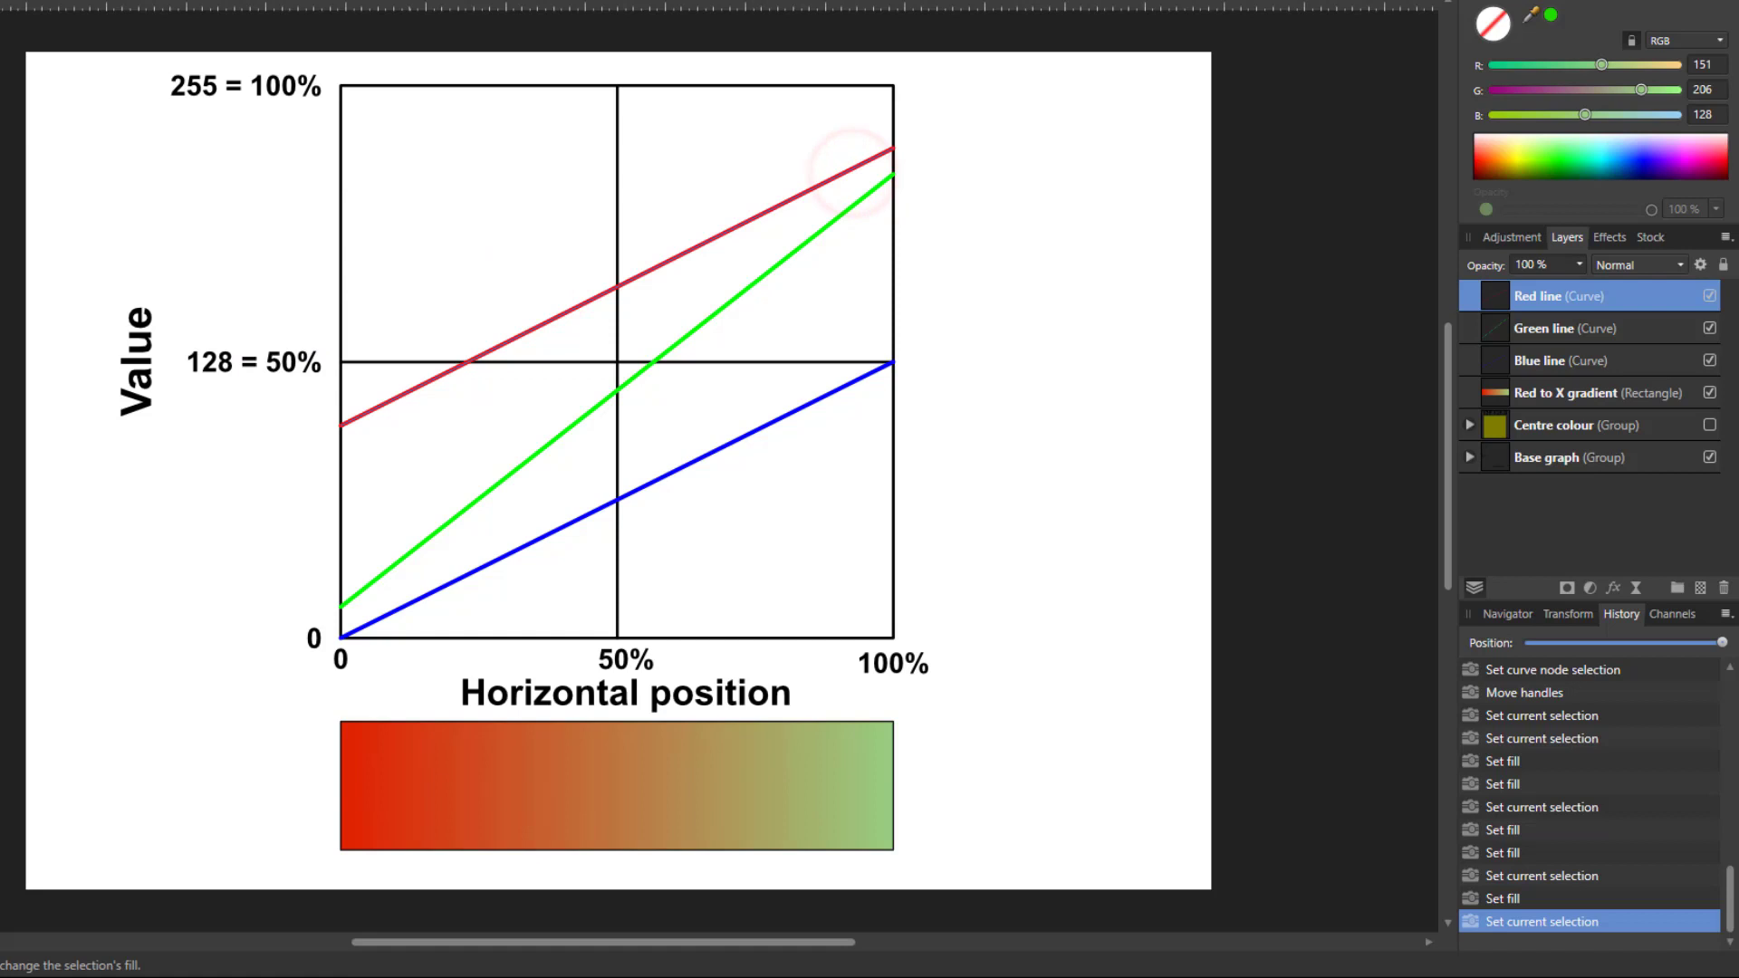
# Drag the red line's right end node down to about 60%, beneath the green line
pyautogui.press('a')
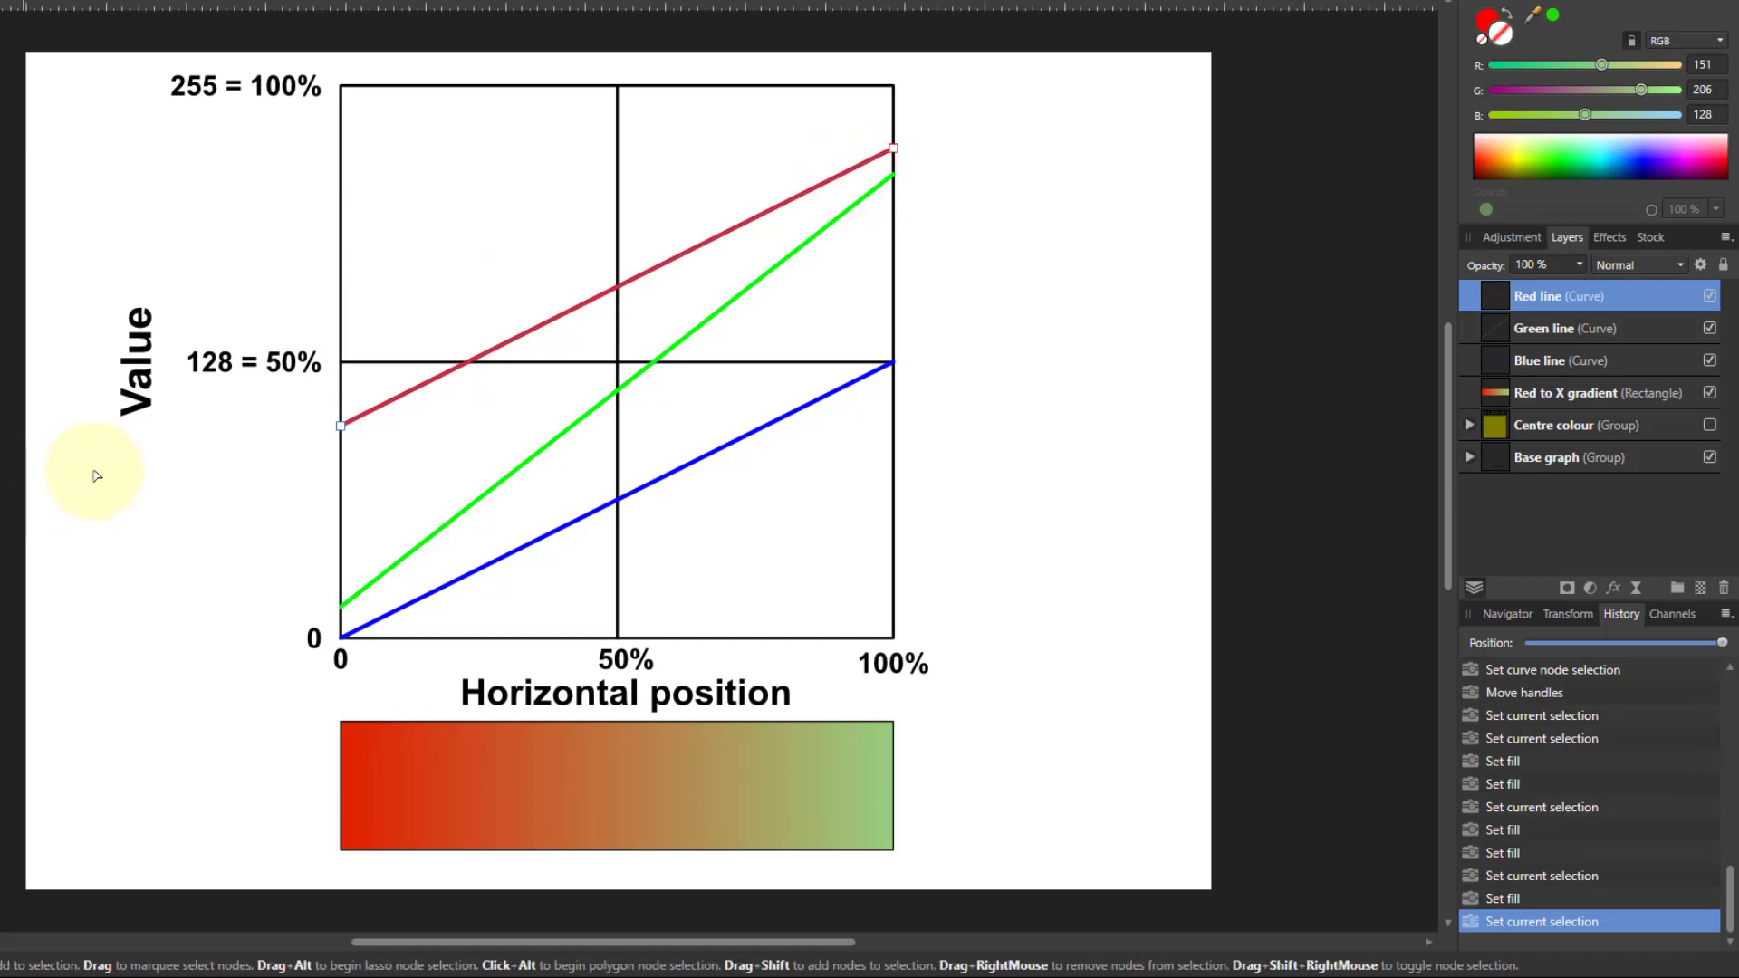
pyautogui.click(893, 149)
pyautogui.moveTo(894, 173); pyautogui.dragTo(897, 243)
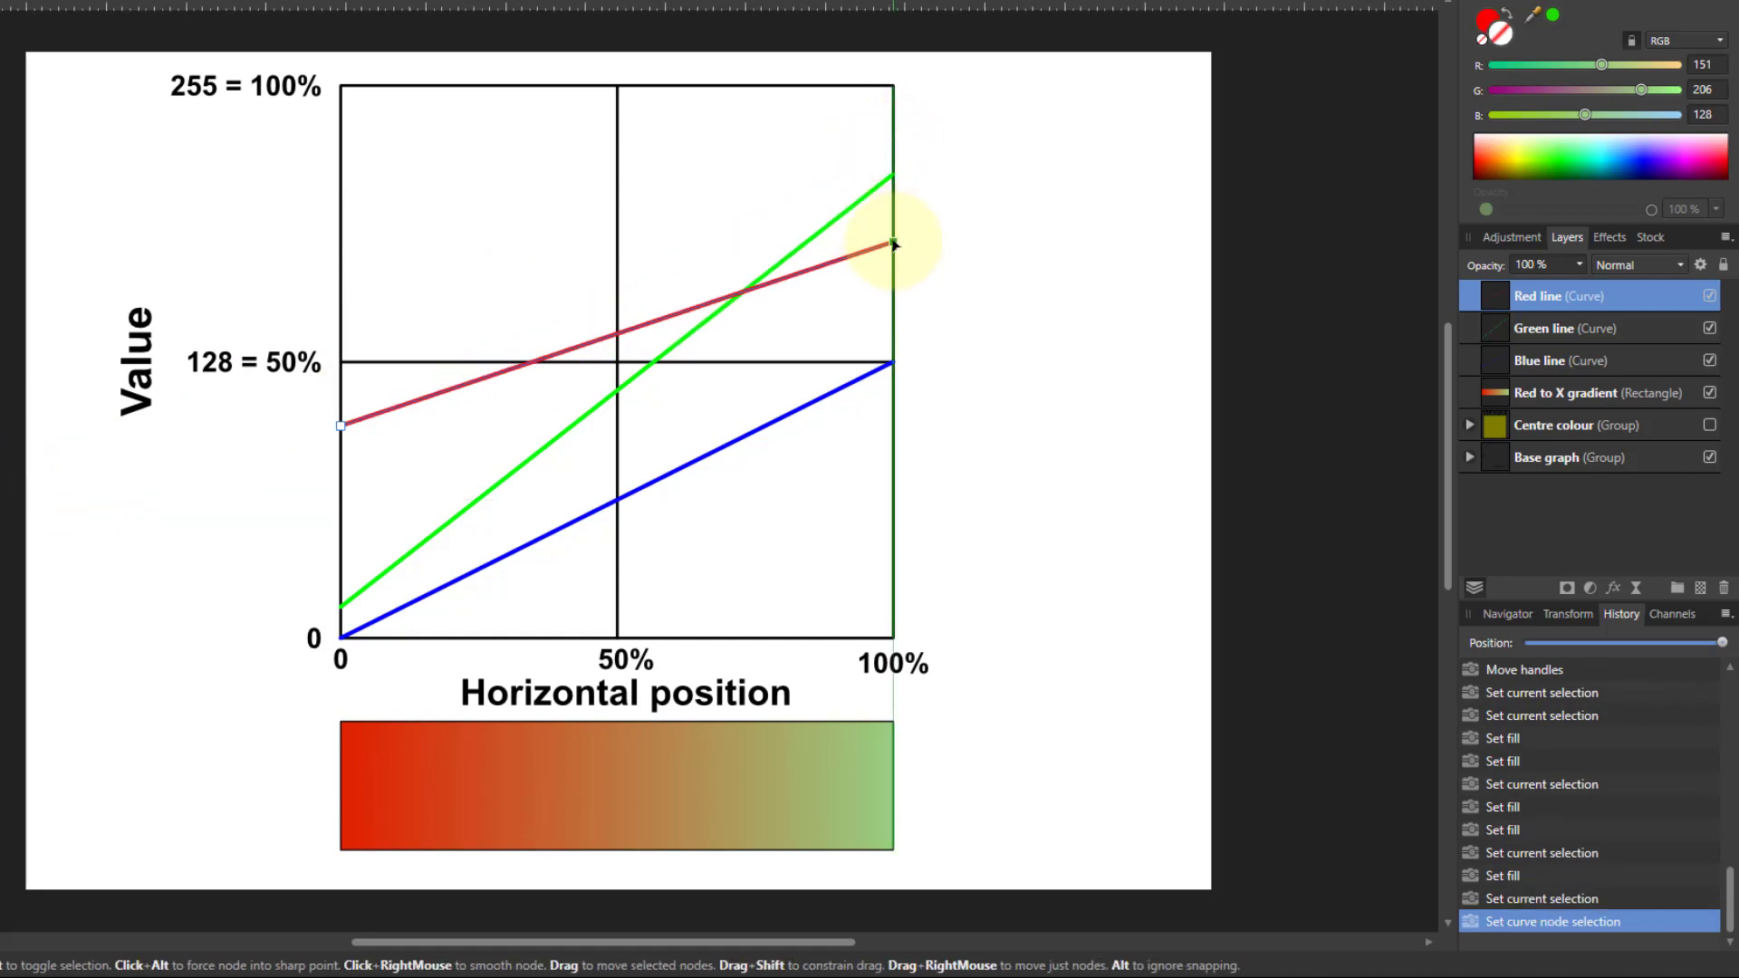